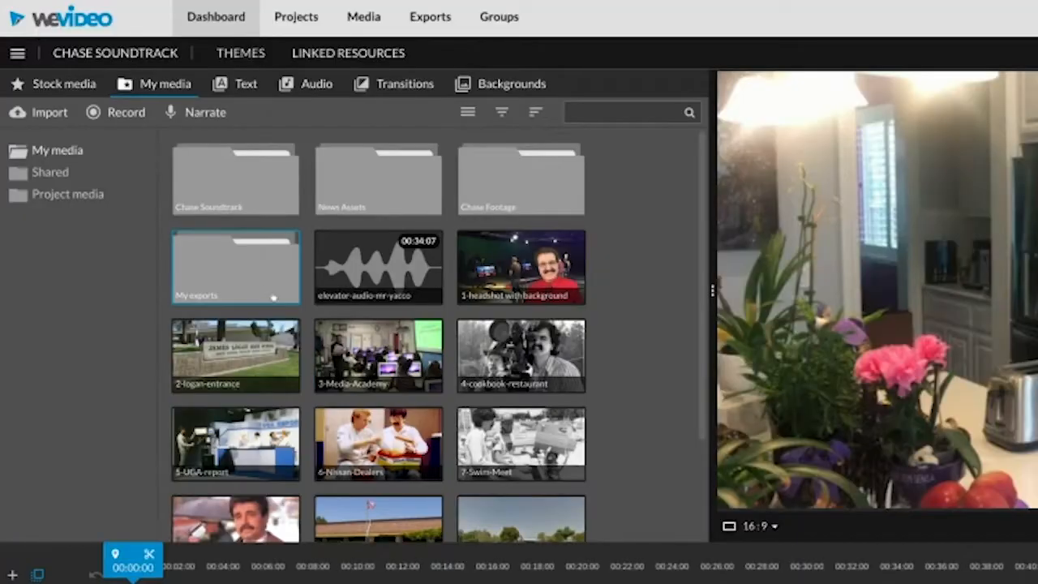
# Import the audio files from Toaster.m4a through Mystery Accents 03.mp3 in the Soundtrack folder into the Chase Soundtrack media folder.
pyautogui.doubleClick(250, 195)
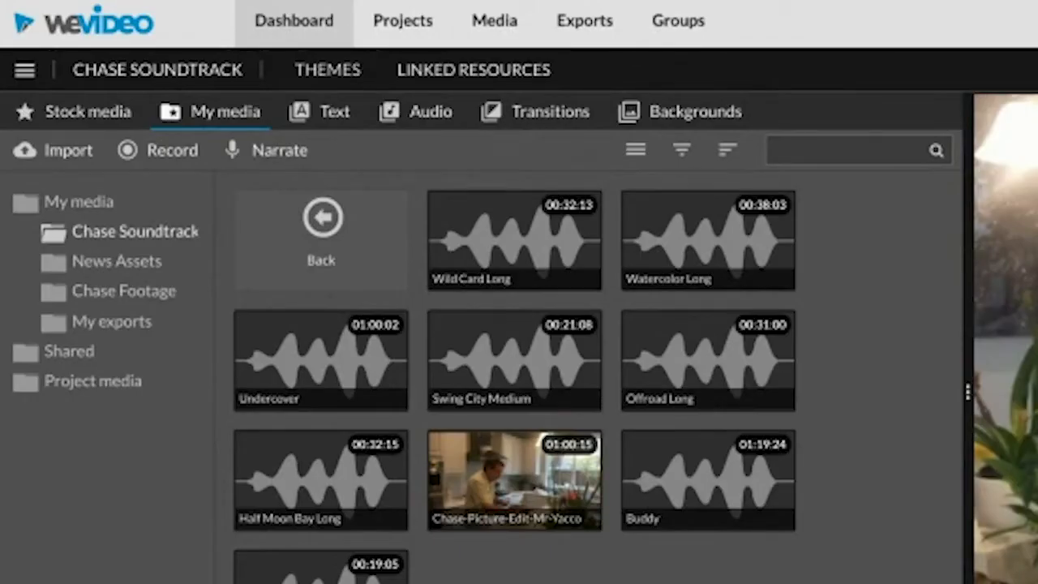
pyautogui.click(65, 156)
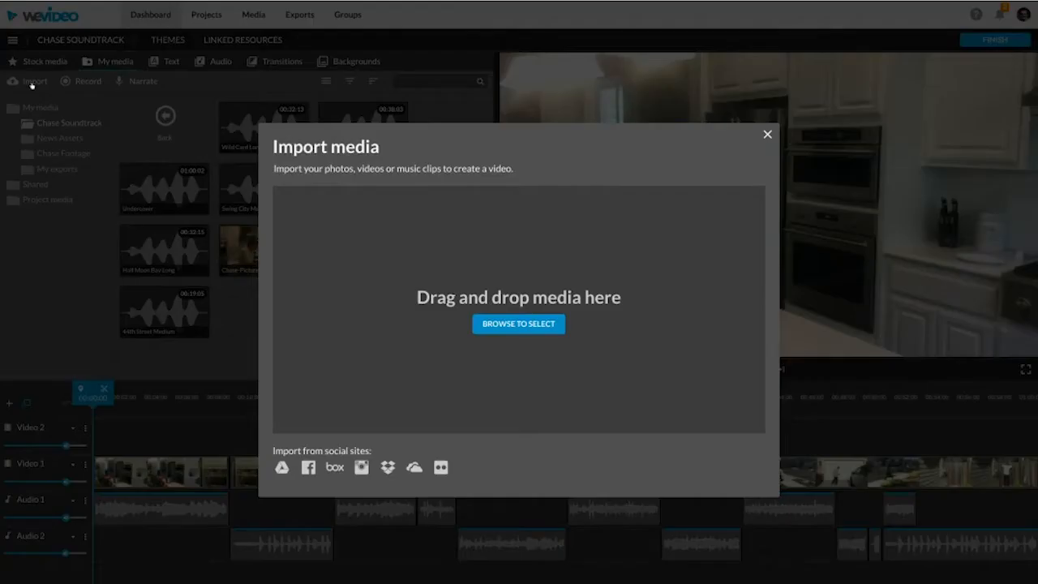
pyautogui.click(508, 324)
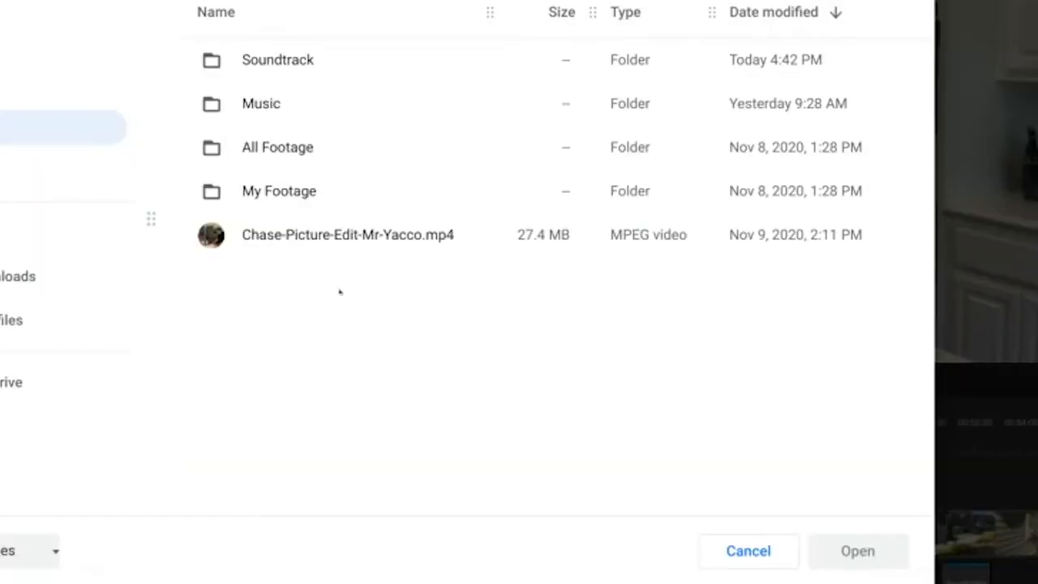
pyautogui.doubleClick(278, 59)
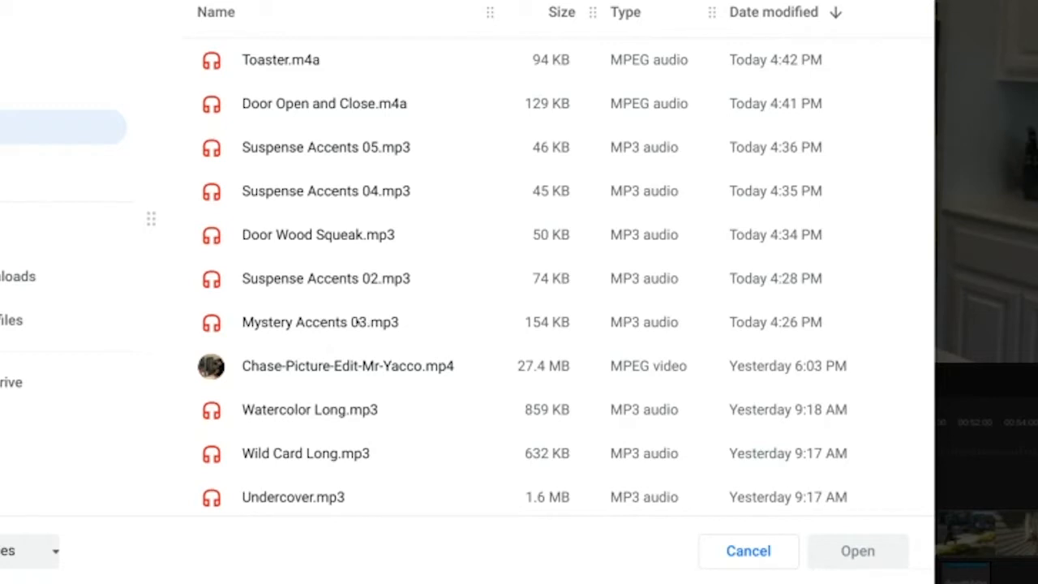
pyautogui.click(354, 322)
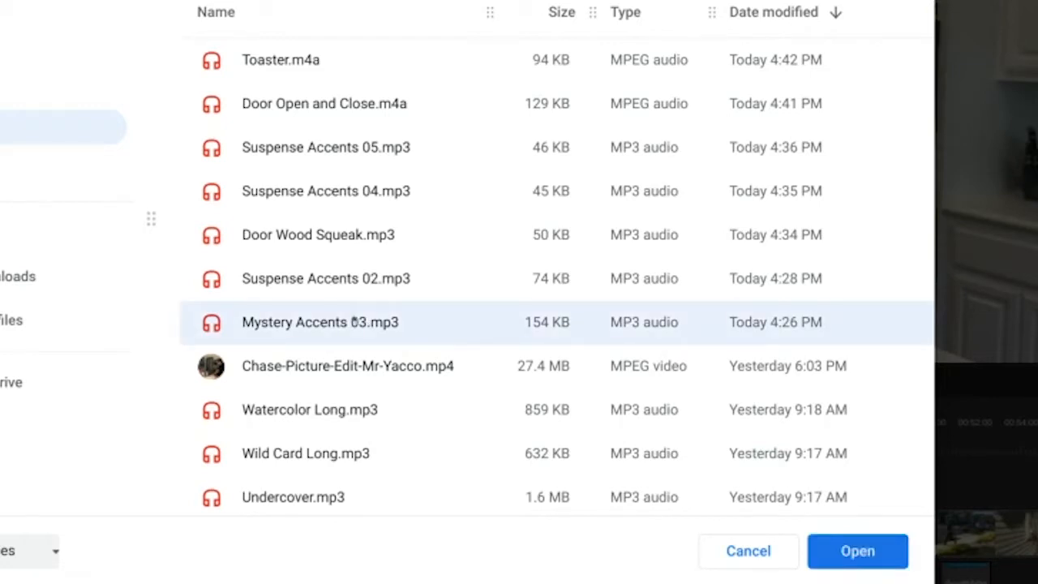
pyautogui.keyDown('shift'); pyautogui.click(295, 70); pyautogui.keyUp('shift')
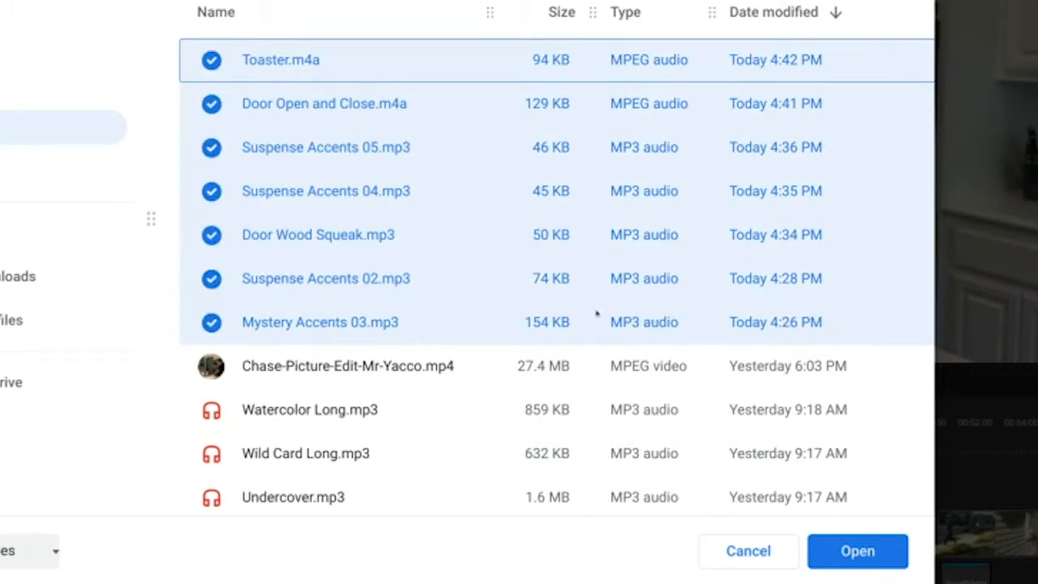
pyautogui.click(821, 555)
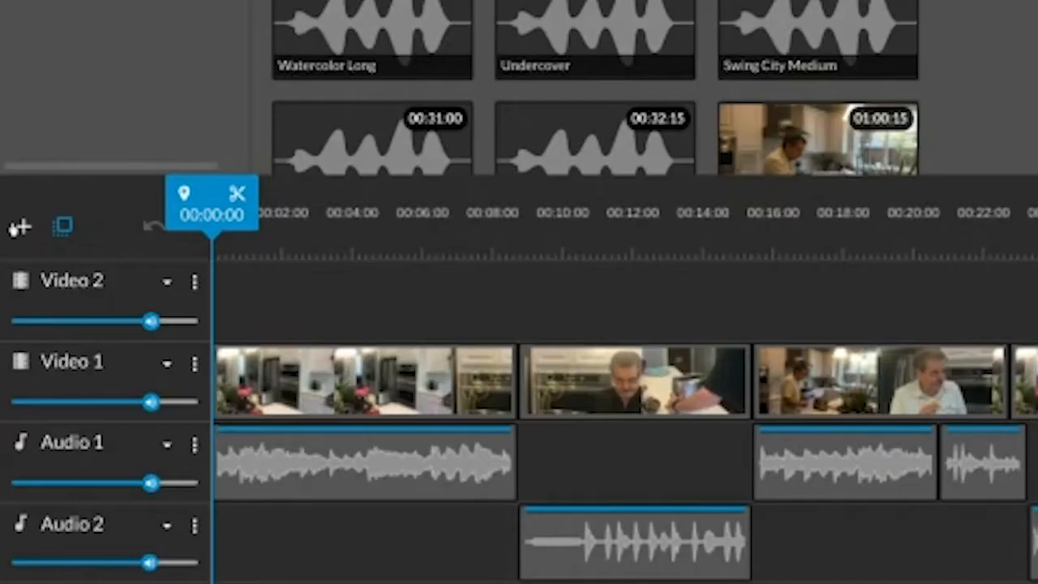
# Add a new audio track named Audio 3 to the timeline.
pyautogui.click(19, 227)
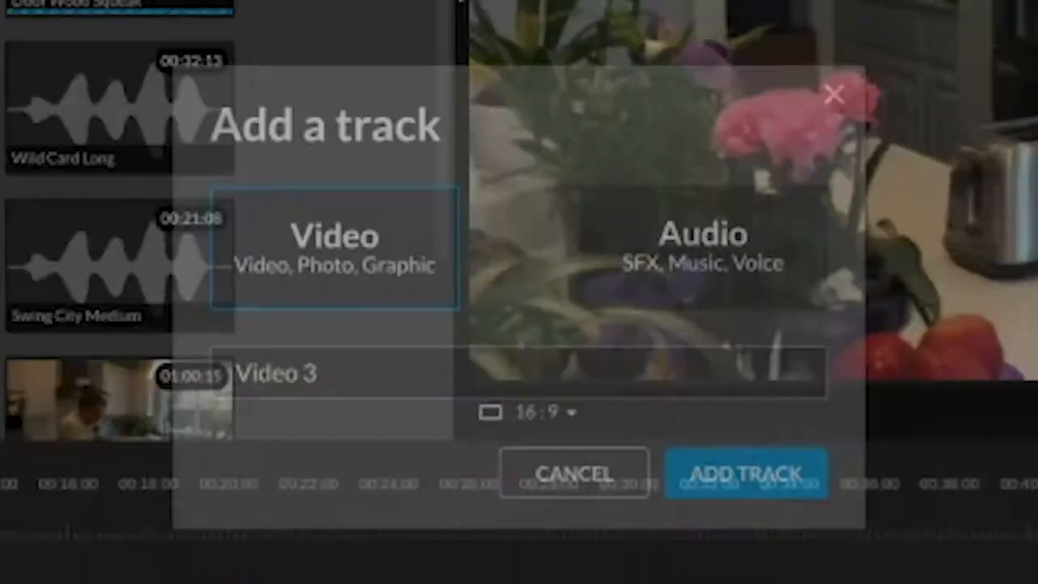
pyautogui.click(687, 253)
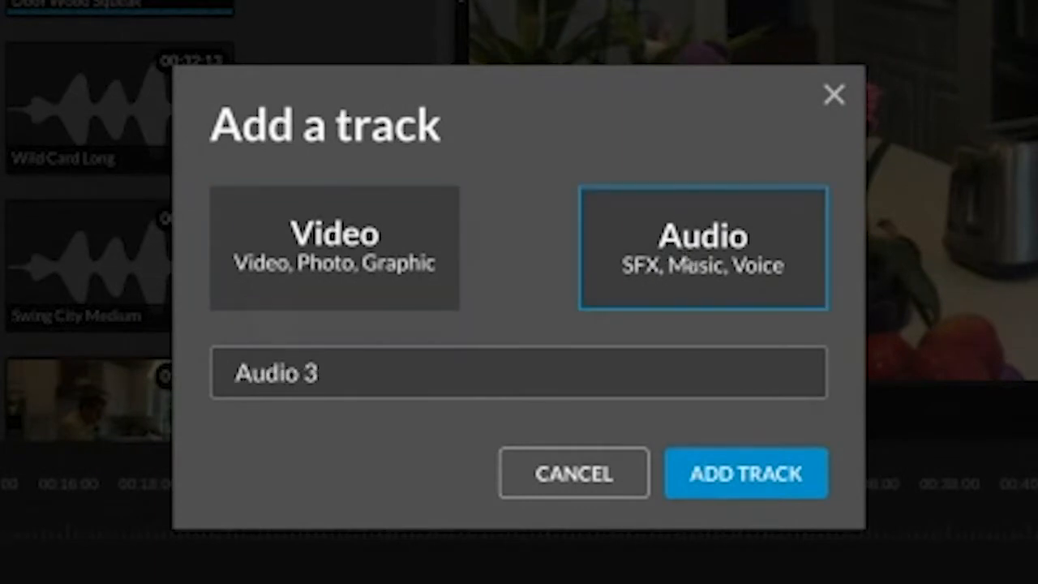
pyautogui.click(706, 472)
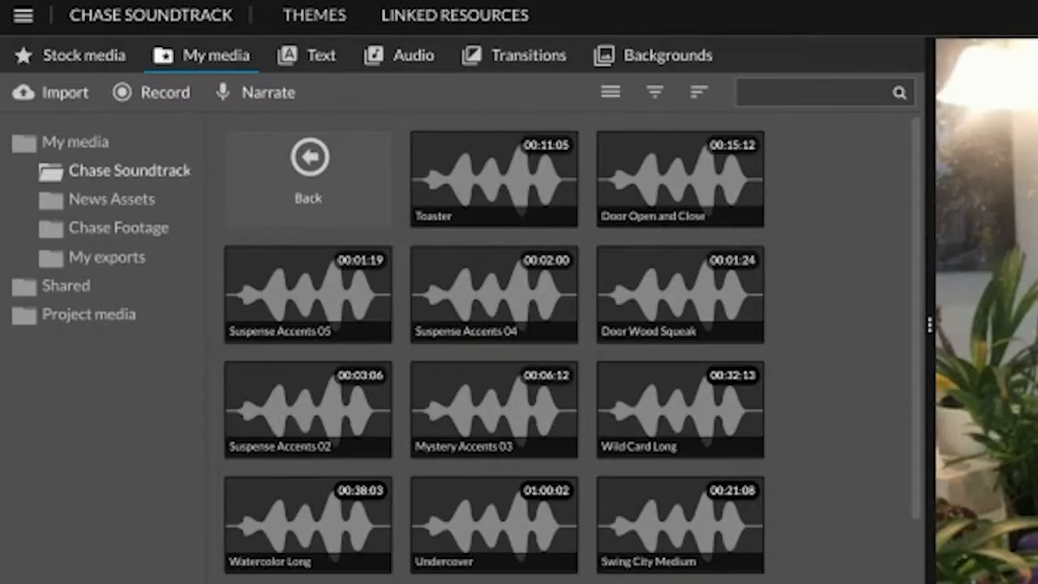
# Preview the Toaster sound and place it on the Audio 3 track starting at about 00:04:02.
pyautogui.click(506, 199)
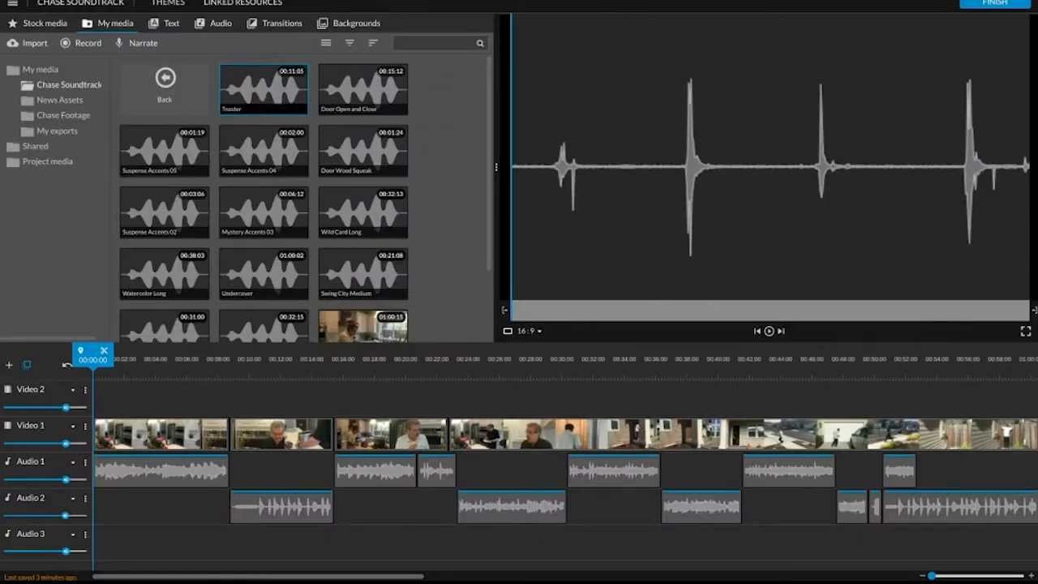
pyautogui.moveTo(475, 215); pyautogui.dragTo(170, 554)
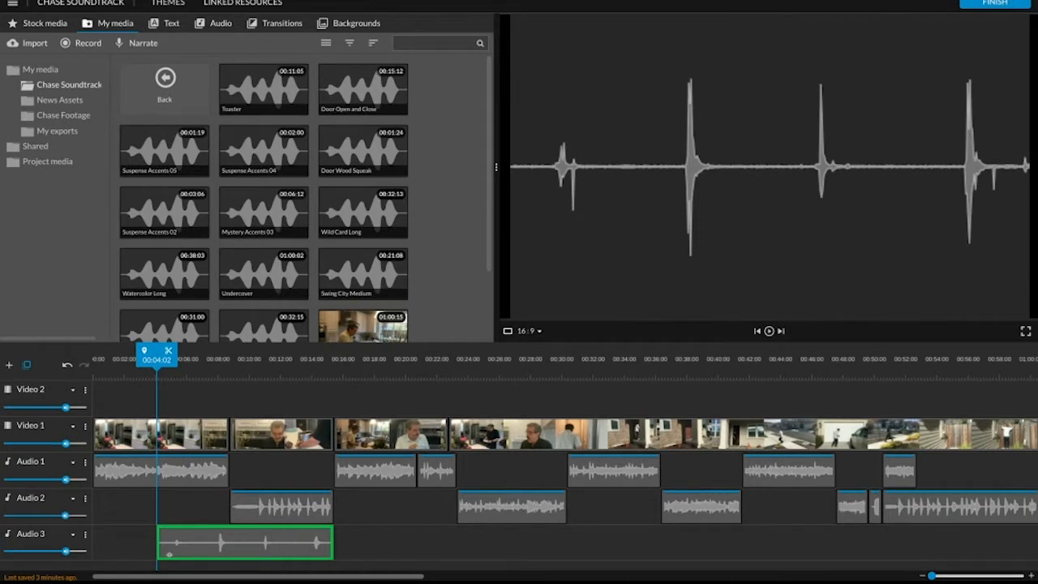
pyautogui.moveTo(170, 552); pyautogui.dragTo(172, 554)
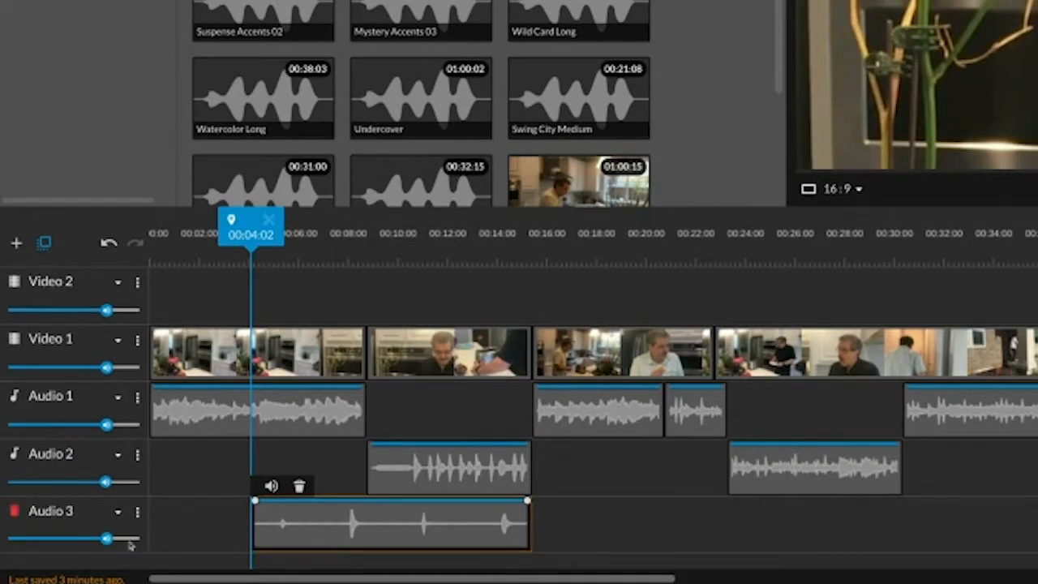
# Solo the Audio 3 track.
pyautogui.click(136, 518)
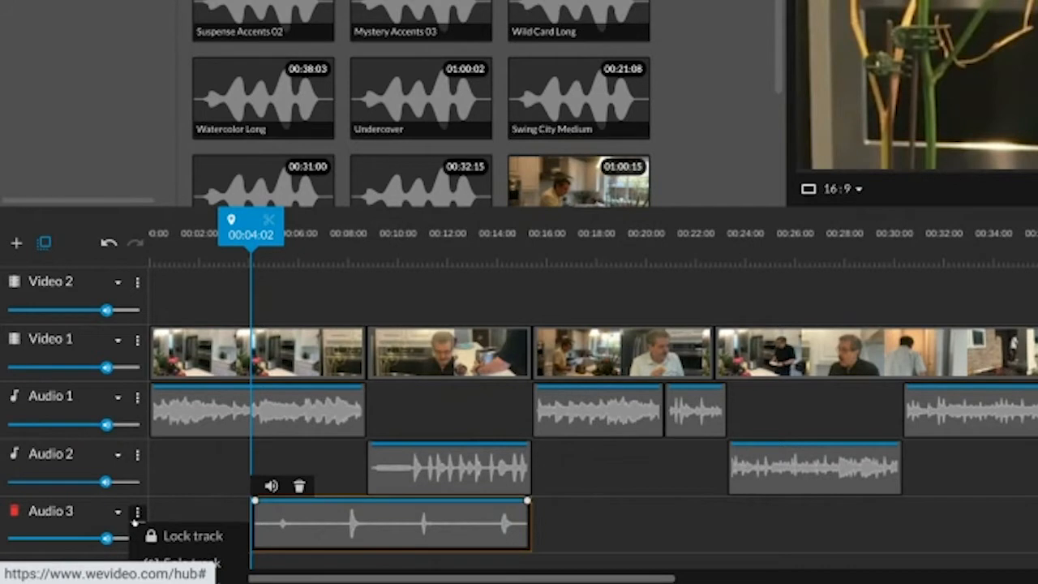
pyautogui.scroll(-2, 290, 569)
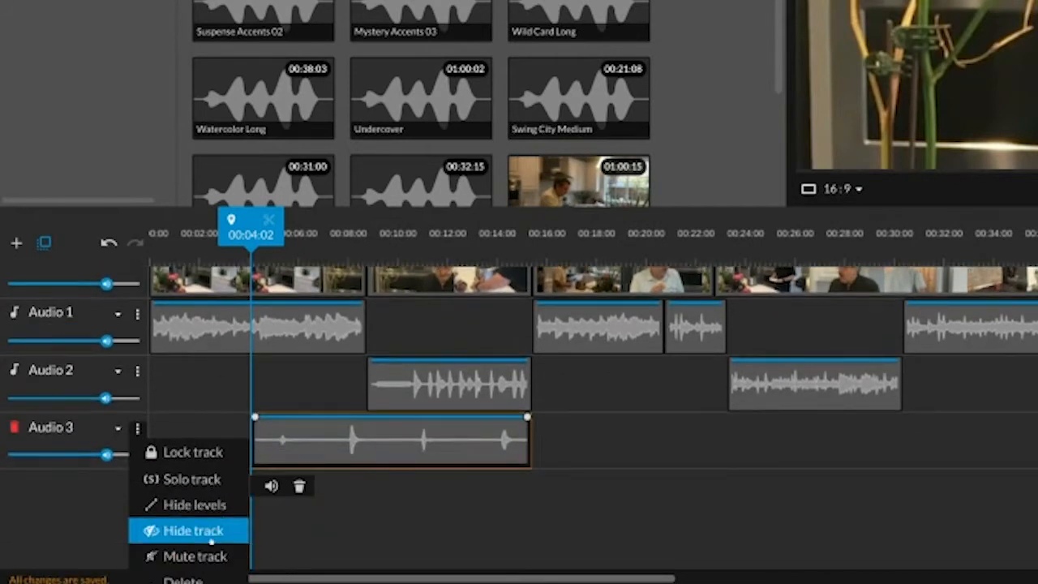
pyautogui.click(212, 480)
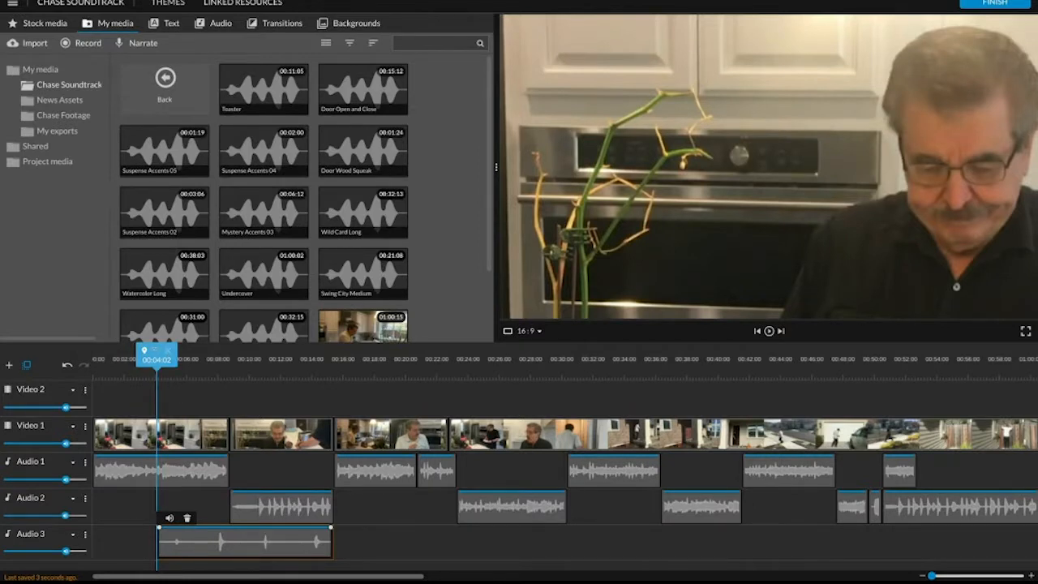
# Play the timeline to find the toaster lever action, and move the Toaster clip to start at about 00:05:02.
pyautogui.press('space')
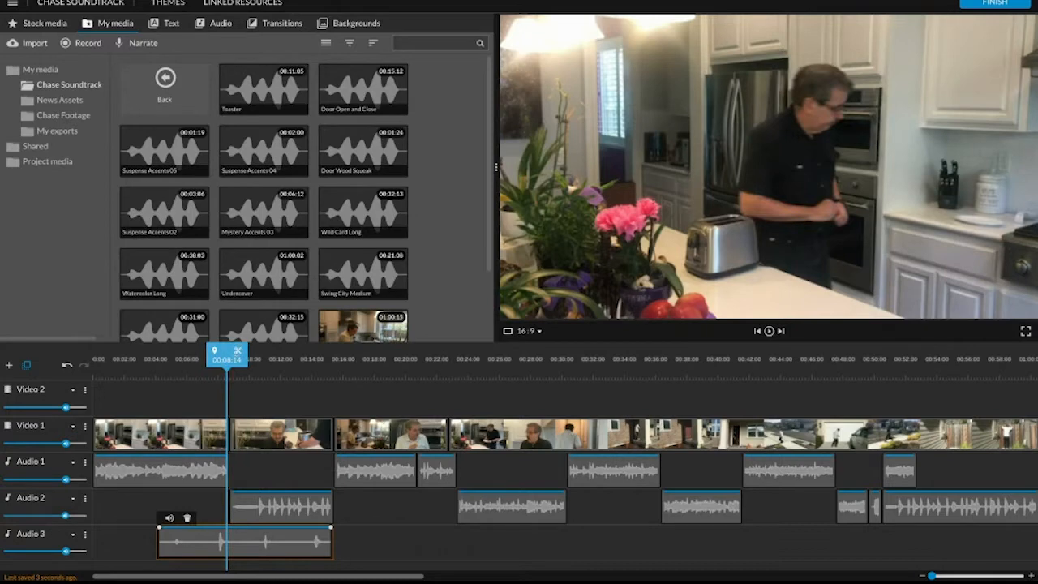
pyautogui.moveTo(227, 358); pyautogui.dragTo(201, 358)
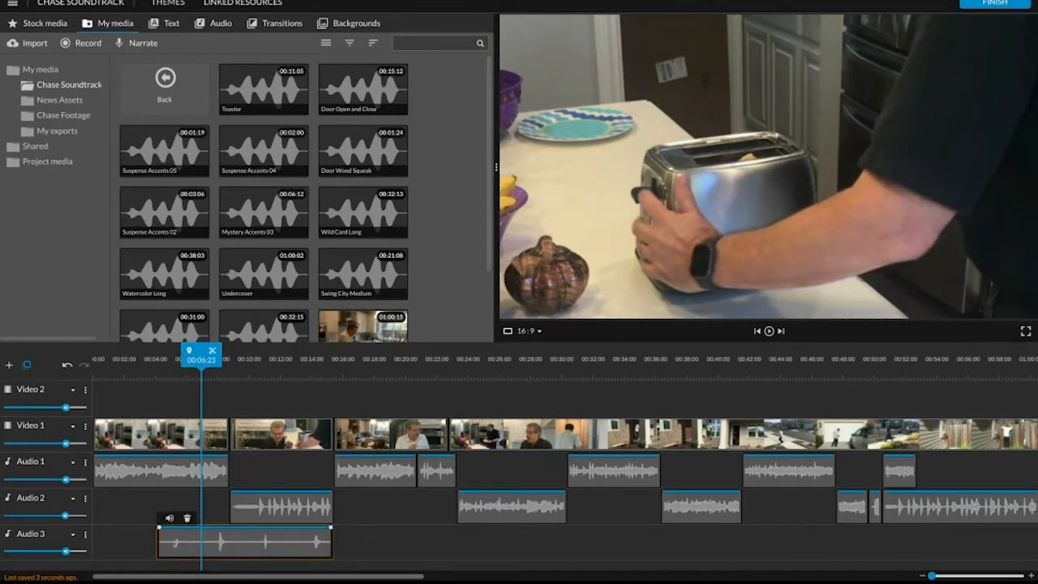
pyautogui.moveTo(178, 541); pyautogui.dragTo(195, 536)
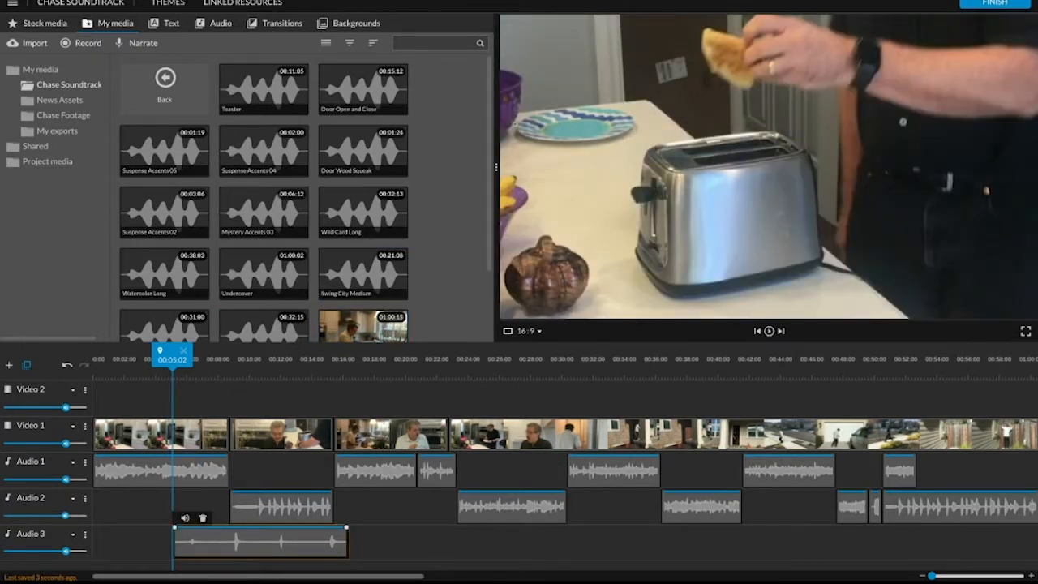
# Check the sync by playback and shift the Toaster clip slightly further along Audio 3 to match the lever action.
pyautogui.press('space')
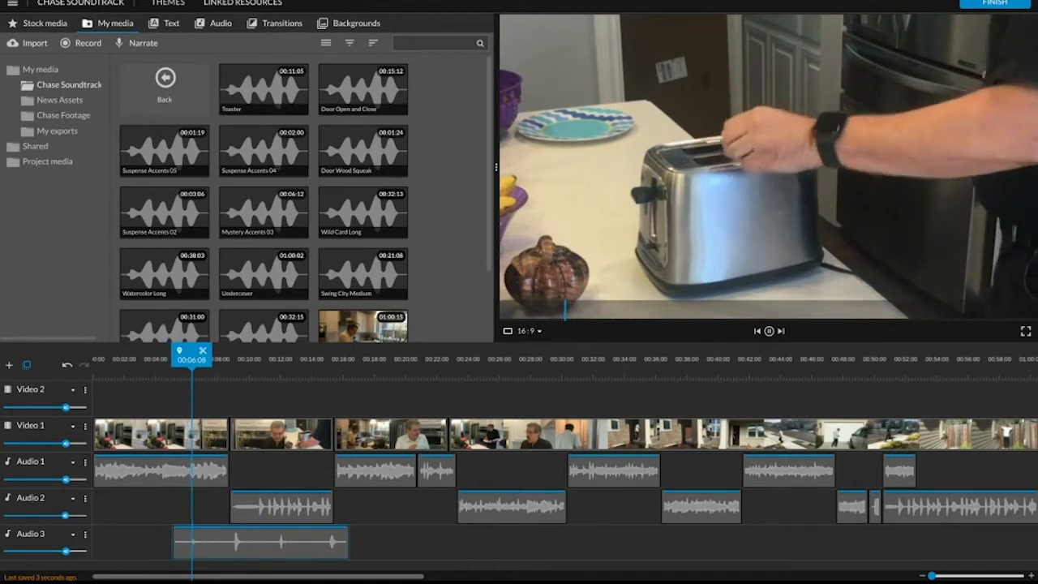
pyautogui.press('space')
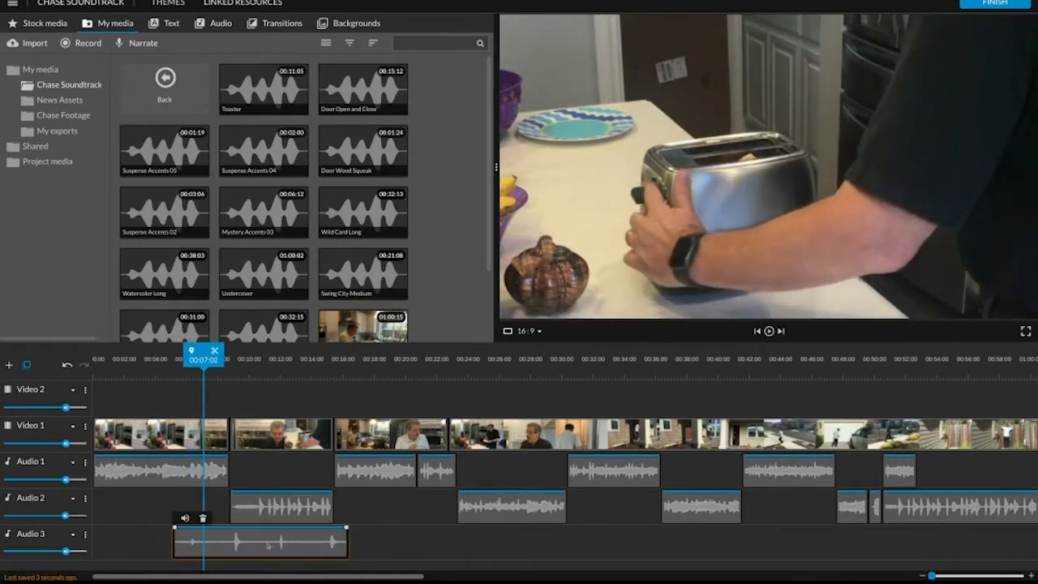
pyautogui.moveTo(224, 542); pyautogui.dragTo(235, 541)
pyautogui.press('space')
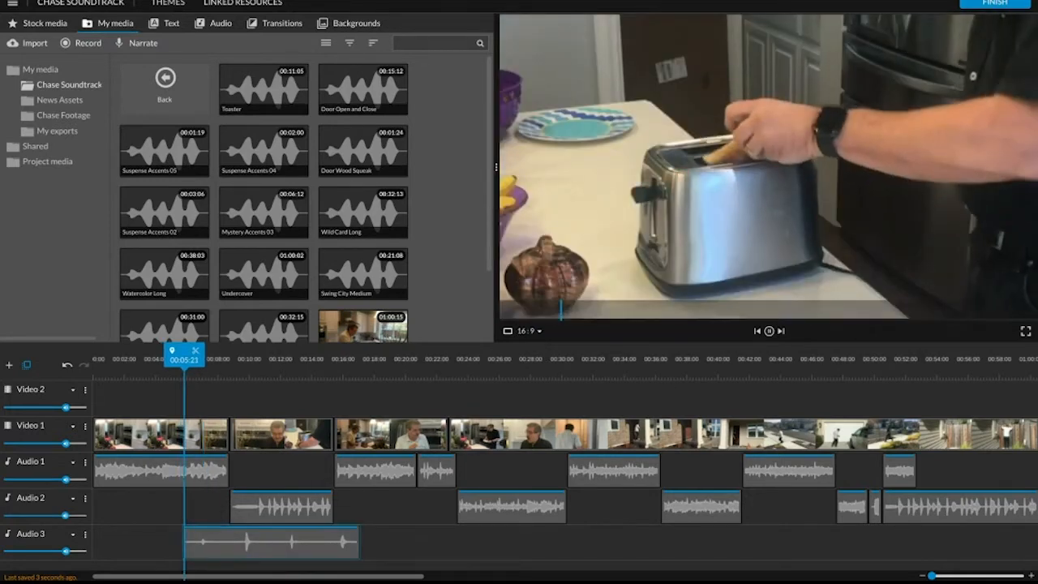
pyautogui.press('space')
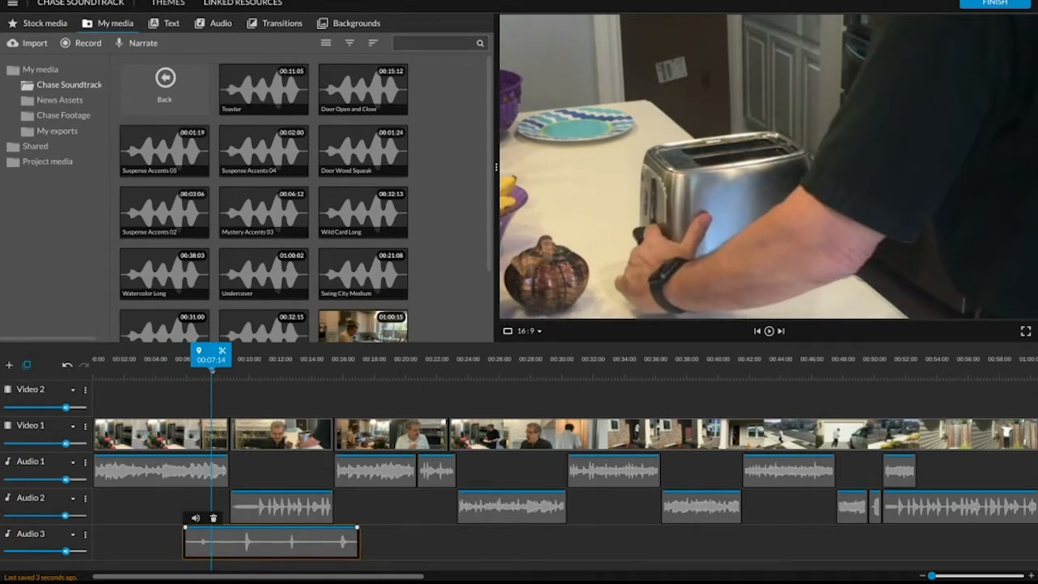
# Trim the silent beginning of the Toaster clip on Audio 3 so that the clip starts at about 00:06:18.
pyautogui.click(1031, 576)
pyautogui.click(1030, 575)
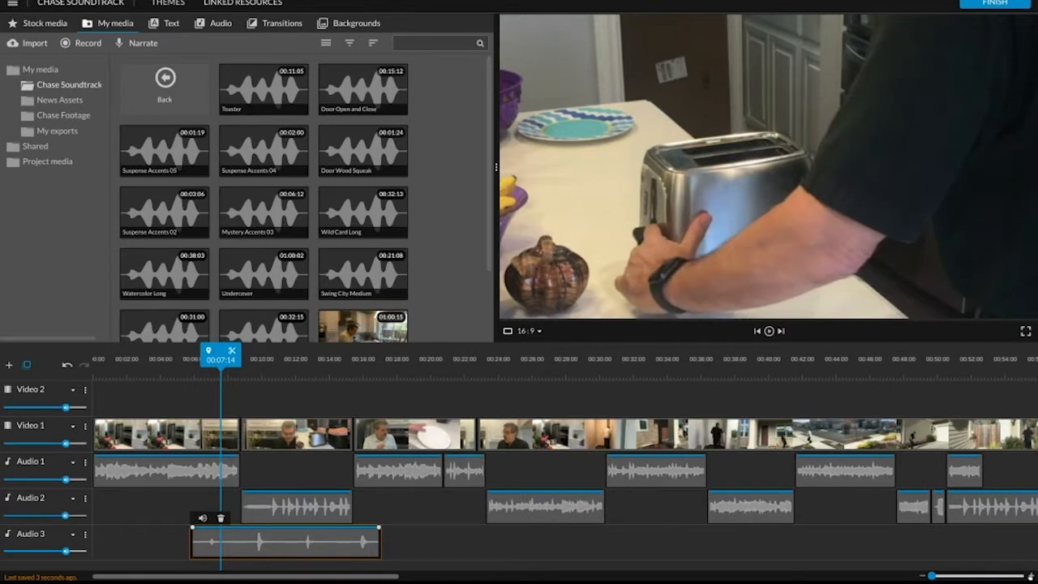
pyautogui.click(1030, 575)
pyautogui.click(1031, 575)
pyautogui.click(1030, 576)
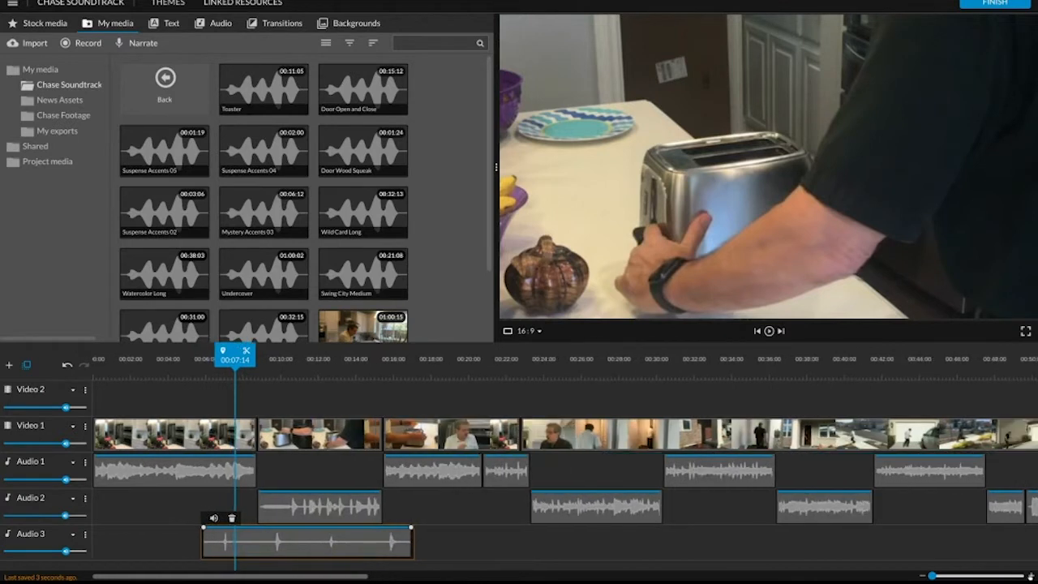
pyautogui.moveTo(235, 359); pyautogui.dragTo(228, 359)
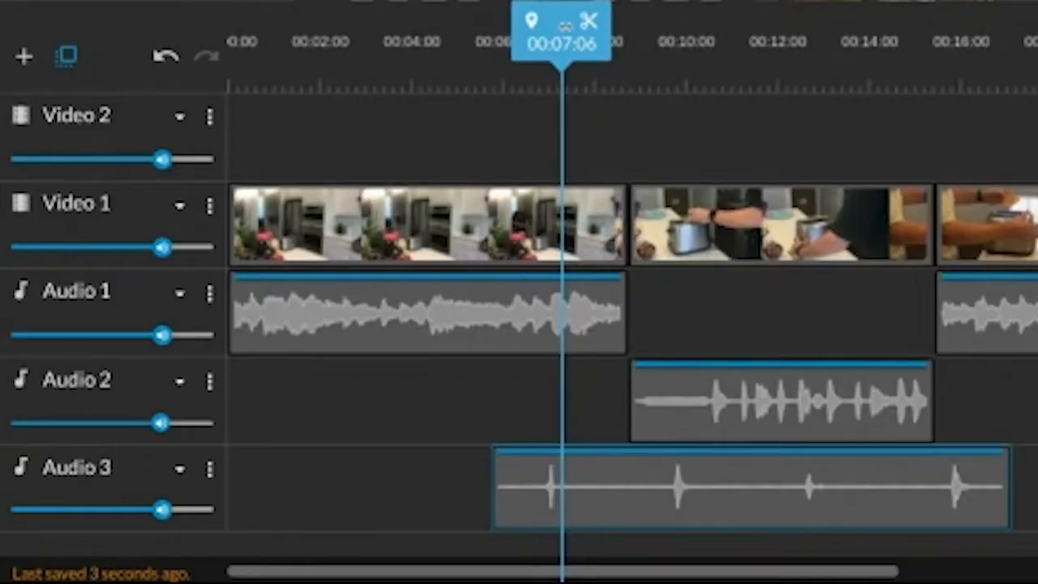
pyautogui.click(491, 489)
pyautogui.moveTo(491, 485); pyautogui.dragTo(541, 486)
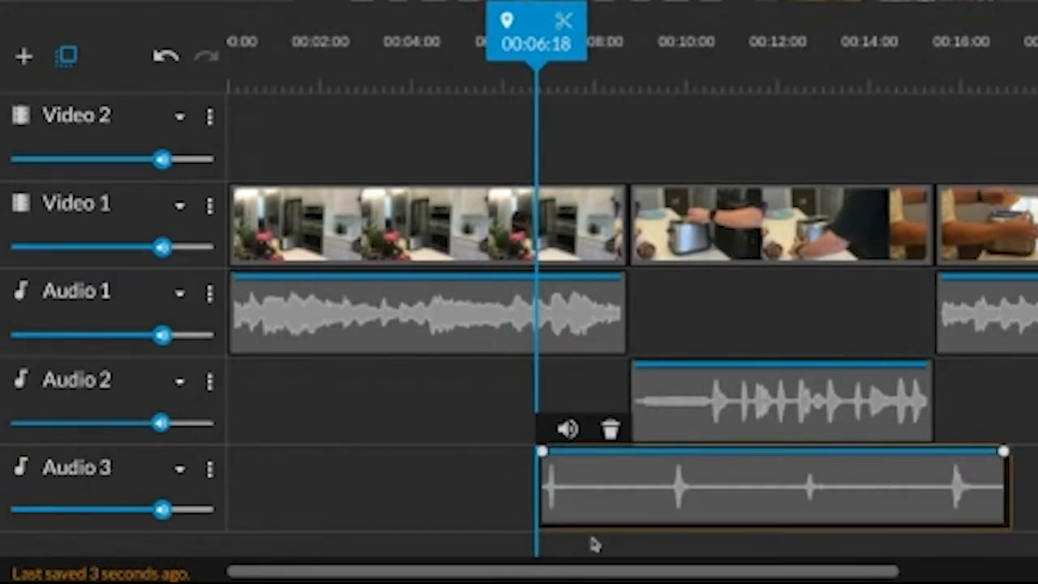
# Move the trimmed Toaster clip to start at about 00:07:04, where the lever is pushed, and play it back.
pyautogui.moveTo(533, 22); pyautogui.dragTo(555, 23)
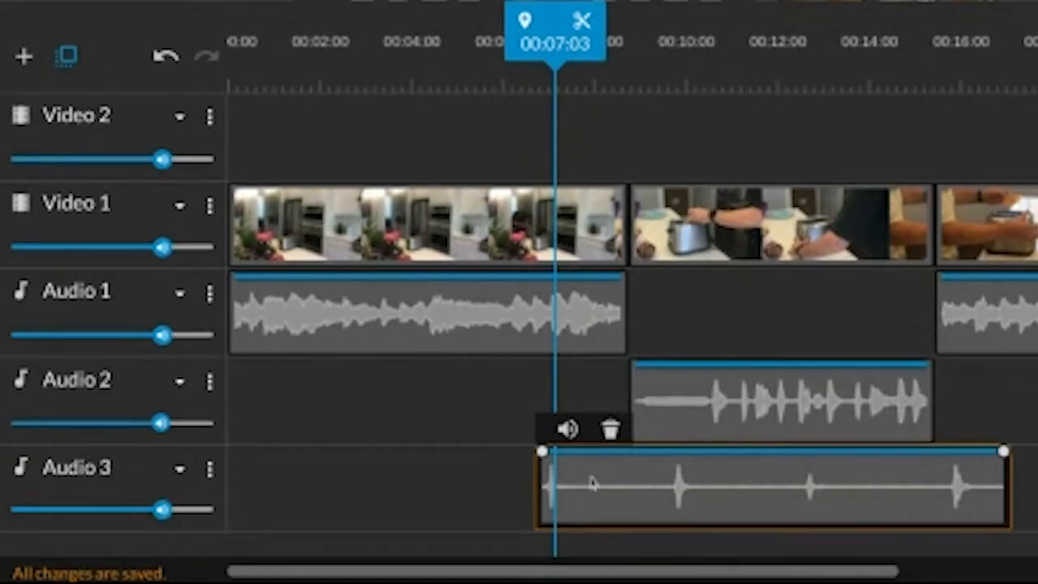
pyautogui.moveTo(592, 483); pyautogui.dragTo(594, 484)
pyautogui.moveTo(584, 468); pyautogui.dragTo(599, 468)
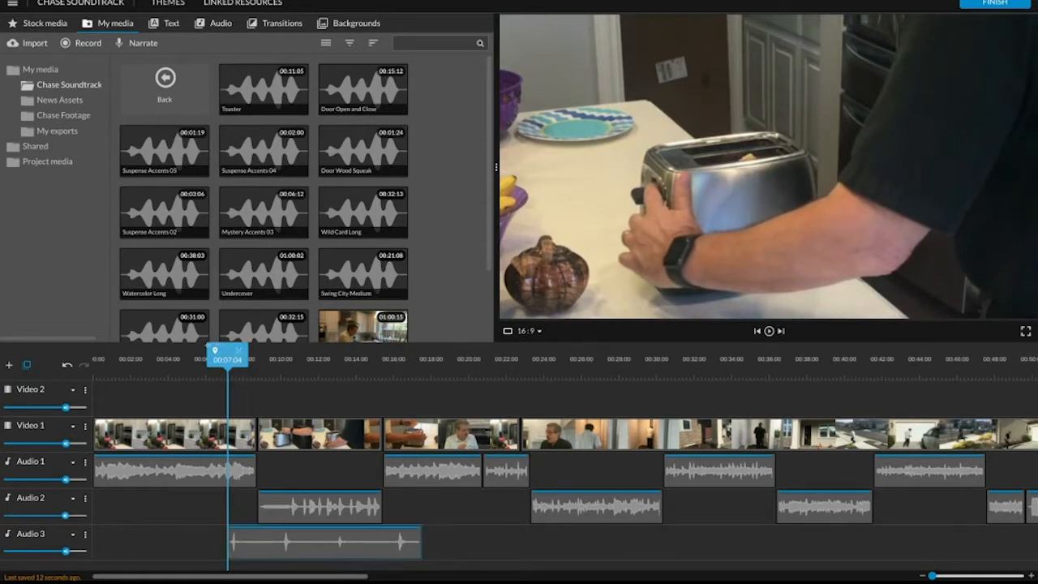
pyautogui.moveTo(231, 355); pyautogui.dragTo(213, 355)
pyautogui.press('space')
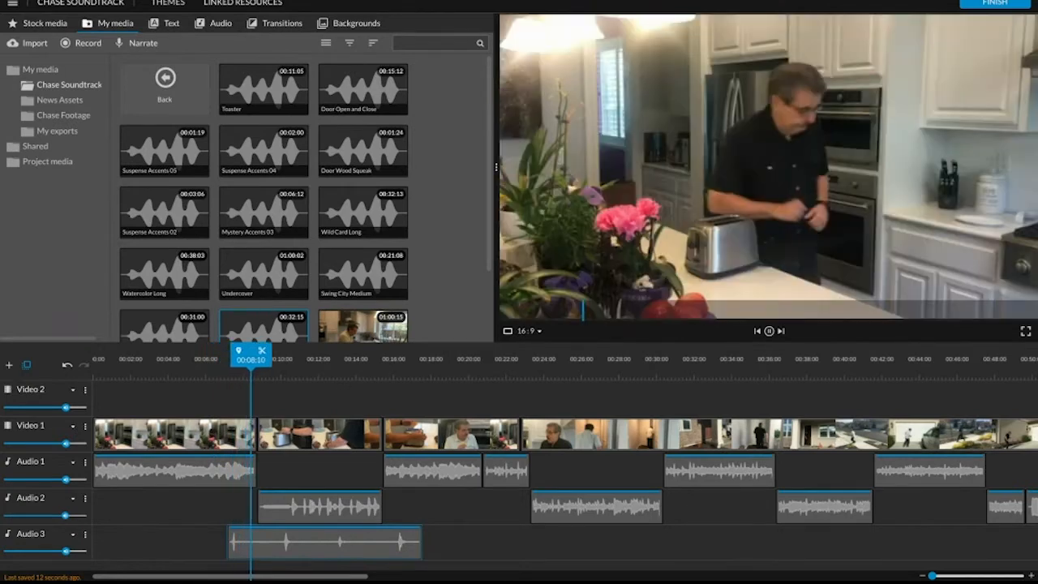
pyautogui.press('space')
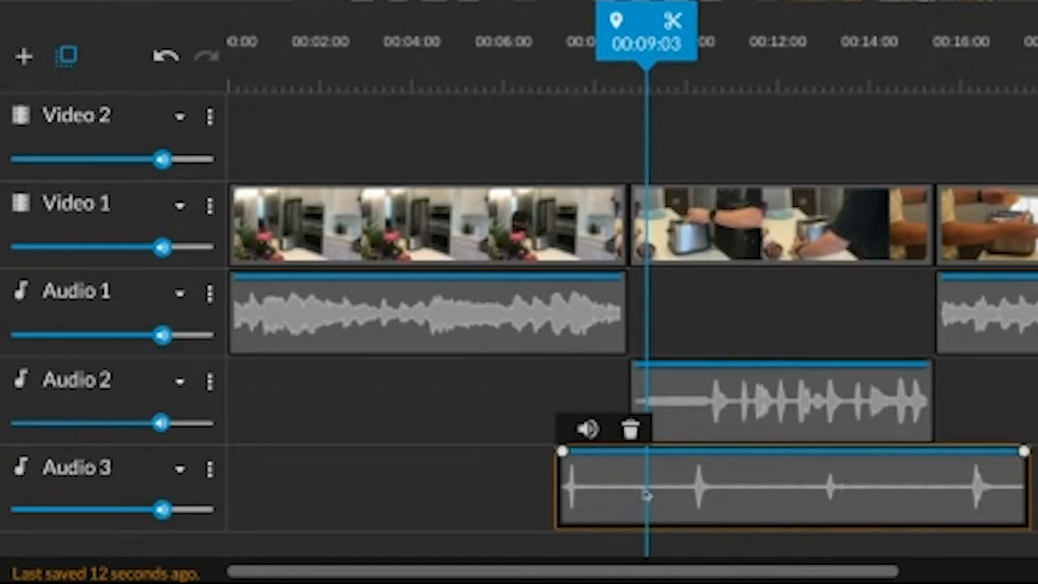
# Split the Toaster clip at 00:09:03 and trim around the cut, ending the first part at 00:08:07 and starting the second at 00:09:23.
pyautogui.press('s')
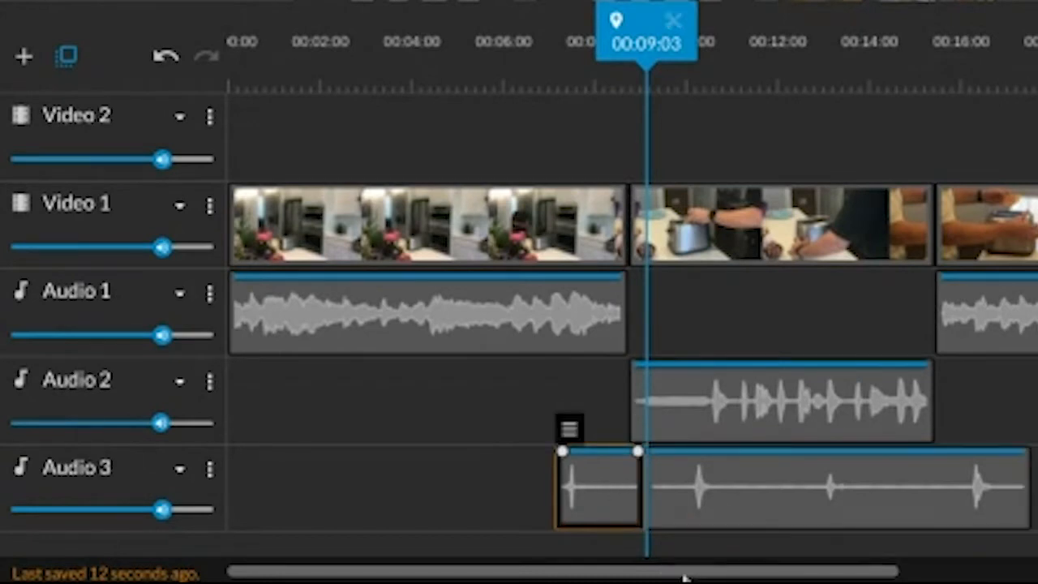
pyautogui.moveTo(638, 486); pyautogui.dragTo(602, 486)
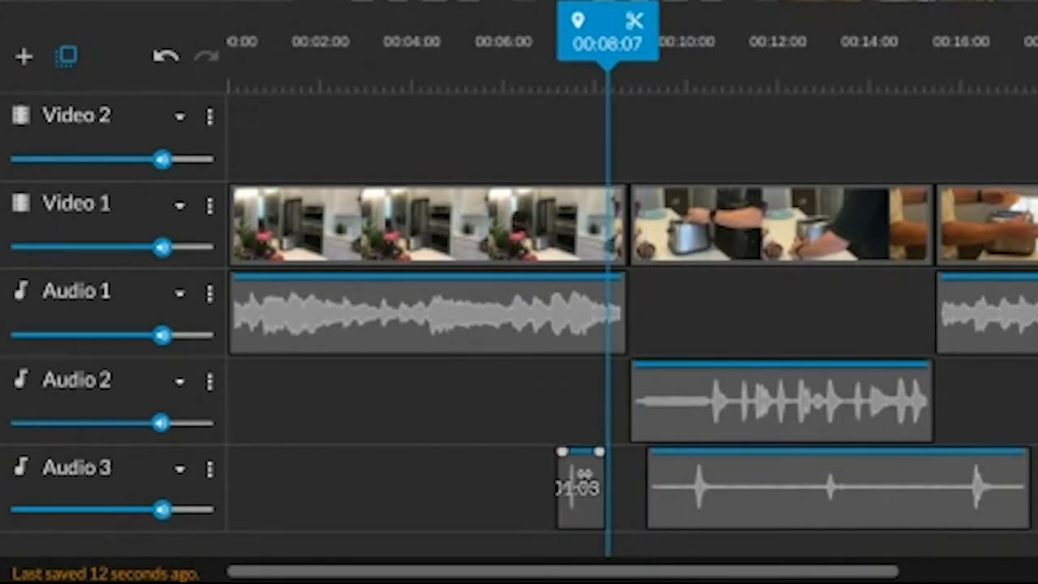
pyautogui.click(666, 484)
pyautogui.moveTo(644, 478); pyautogui.dragTo(683, 480)
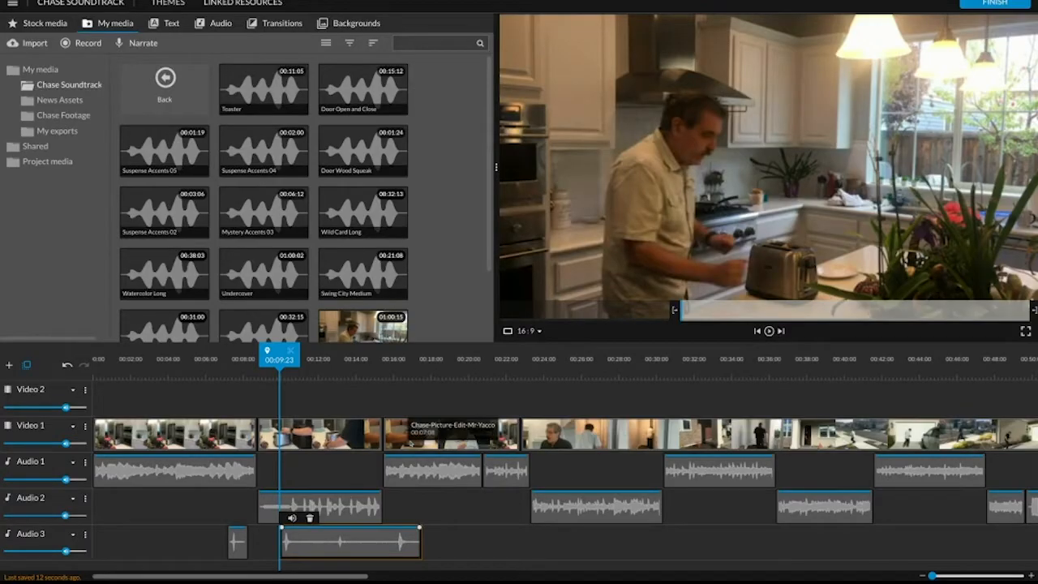
pyautogui.press('space')
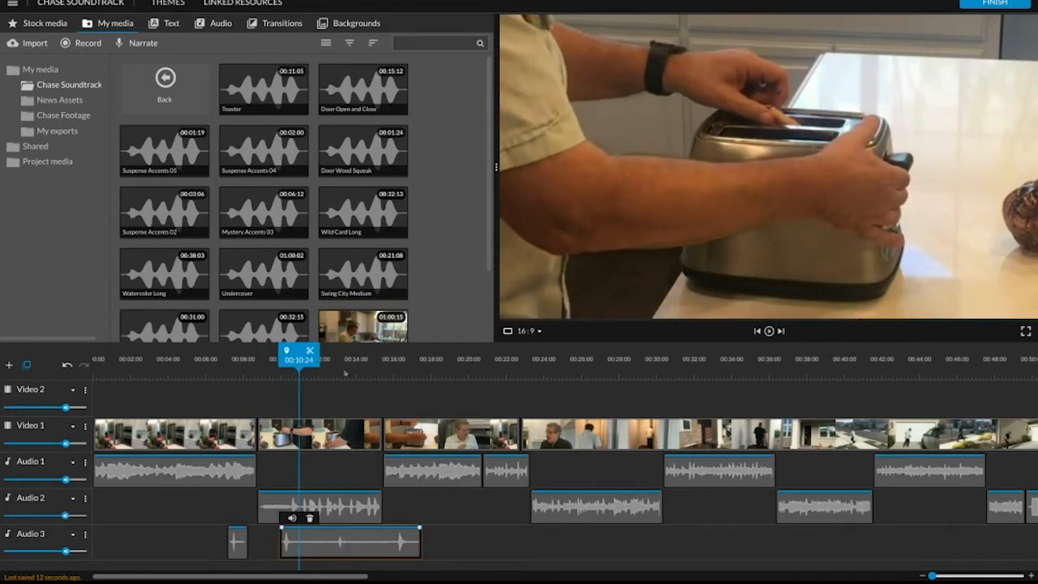
# Move the second part of the Toaster clip on Audio 3 to start at about 00:10:21, matching the lever action, and play it back.
pyautogui.moveTo(300, 357); pyautogui.dragTo(293, 357)
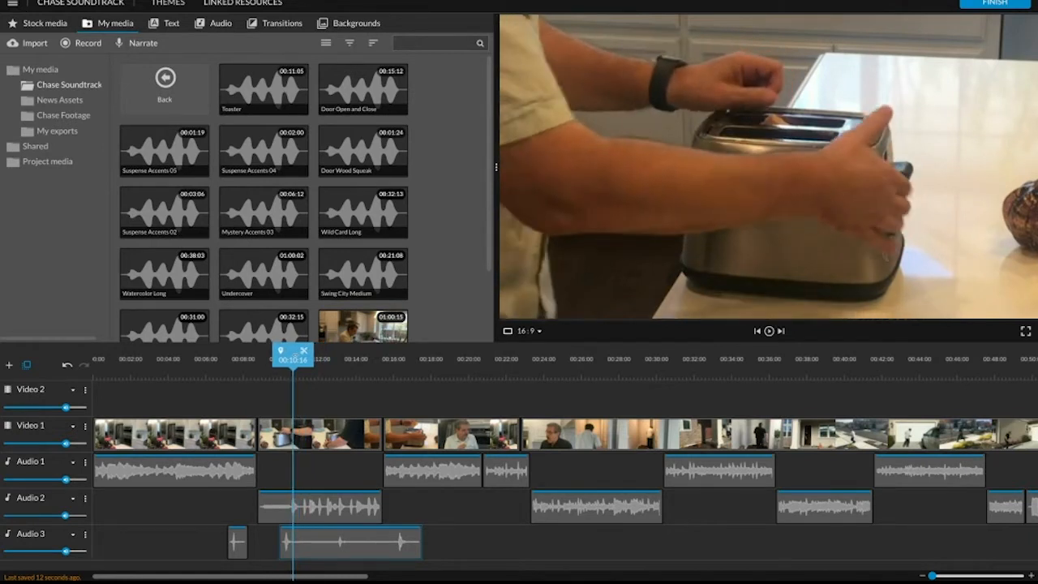
pyautogui.moveTo(304, 542)
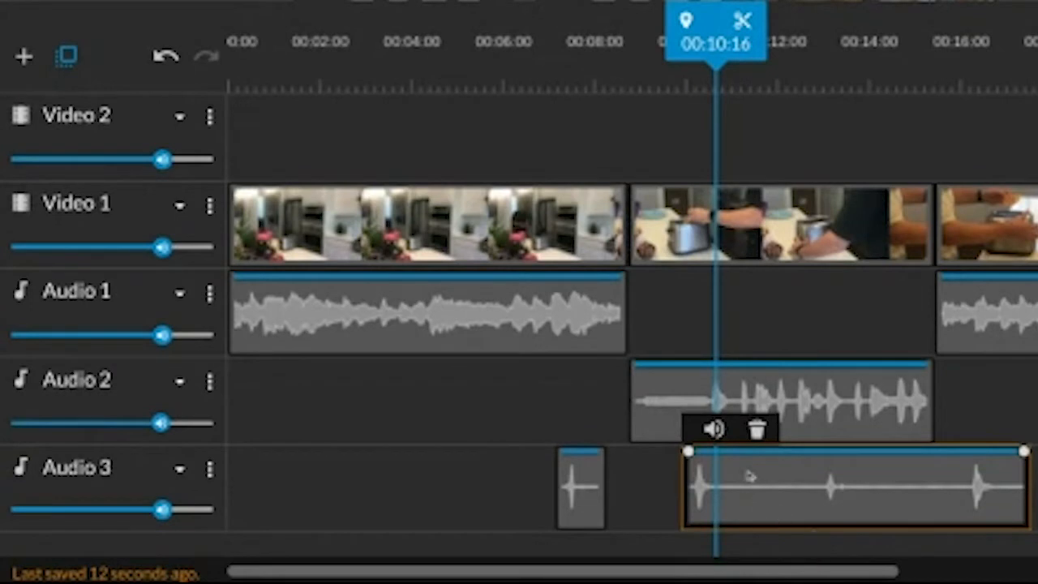
pyautogui.moveTo(748, 476); pyautogui.dragTo(769, 462)
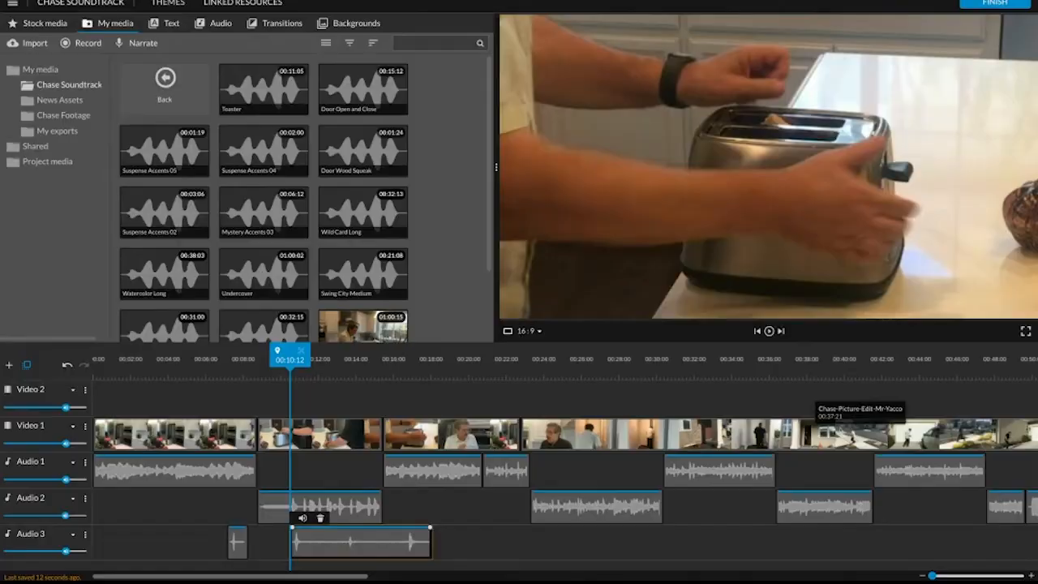
pyautogui.press('space')
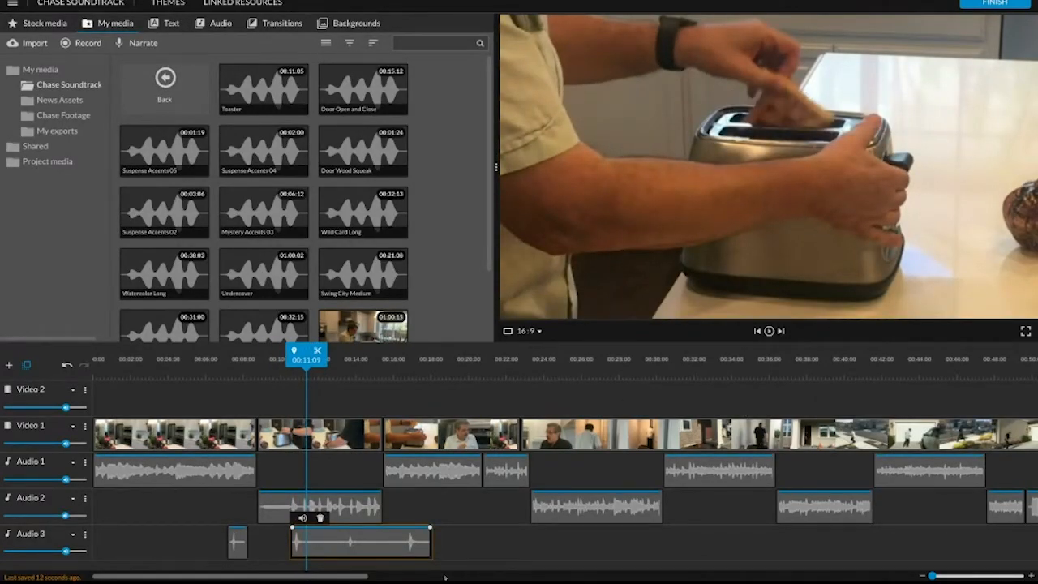
pyautogui.moveTo(313, 352)
pyautogui.mouseDown()
pyautogui.moveTo(293, 351)
pyautogui.moveTo(310, 351)
pyautogui.mouseUp()
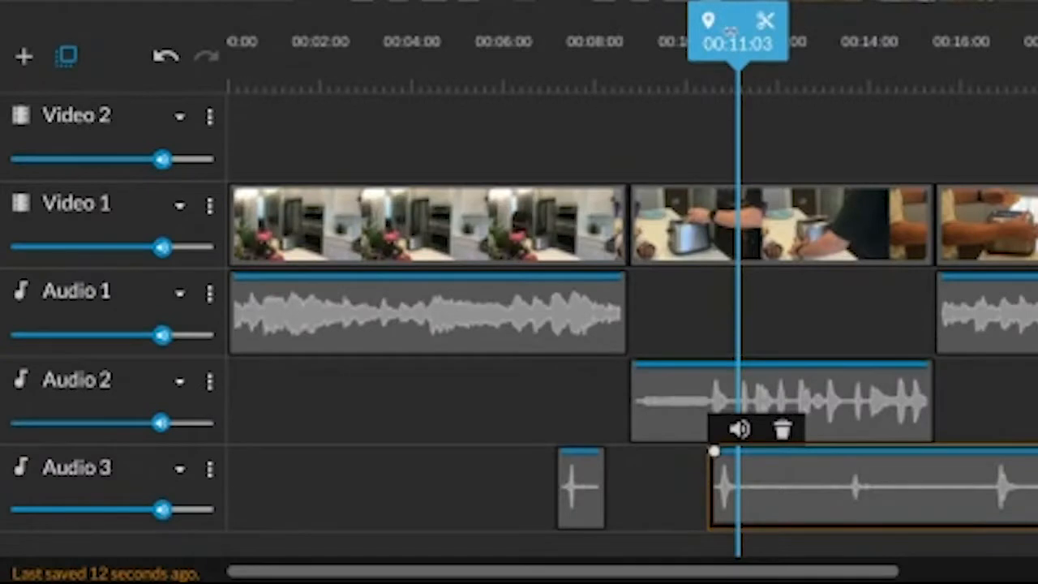
pyautogui.moveTo(729, 31); pyautogui.dragTo(716, 32)
pyautogui.click(729, 487)
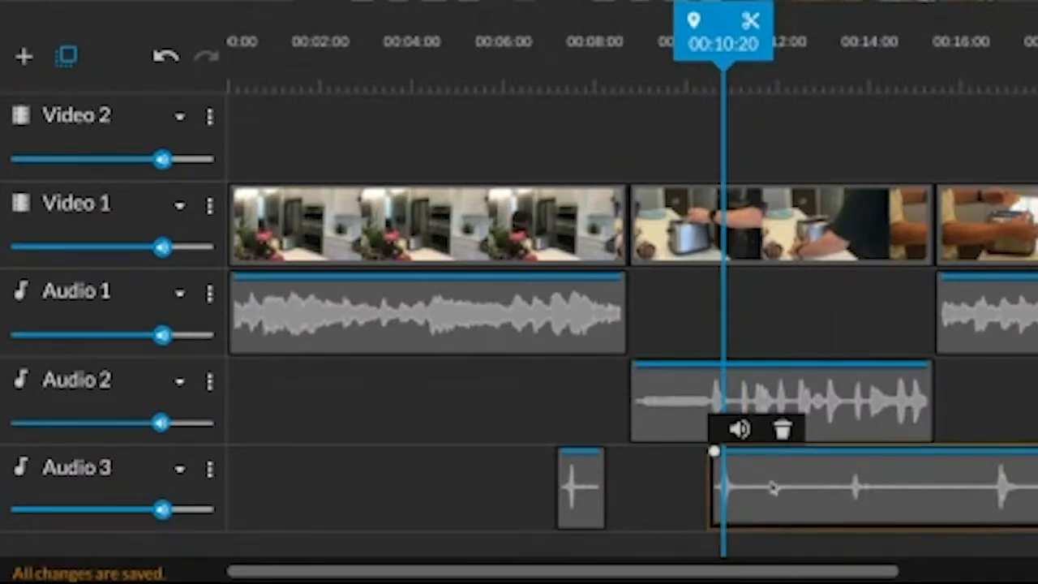
pyautogui.moveTo(776, 469); pyautogui.dragTo(778, 462)
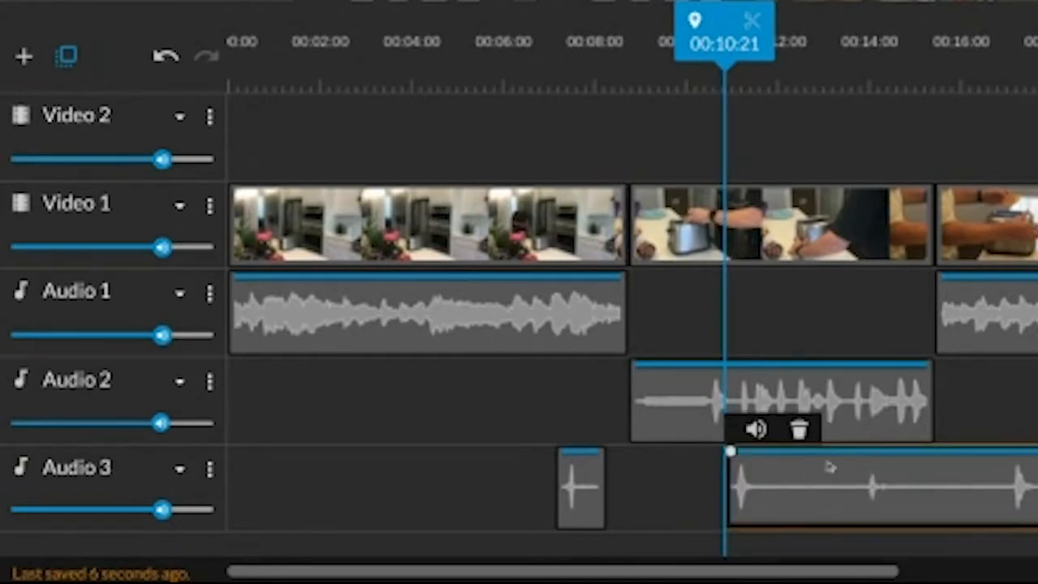
pyautogui.press('space')
# Play back the toaster section from its beginning and trim the end of the second Toaster part to about 00:11:20.
pyautogui.press('space')
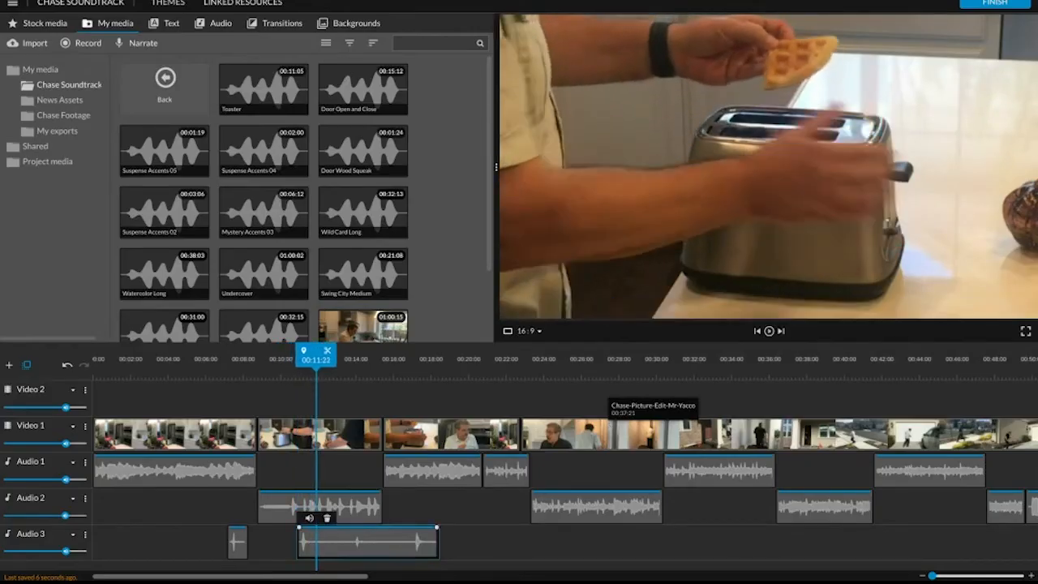
pyautogui.moveTo(317, 354); pyautogui.dragTo(217, 355)
pyautogui.press('space')
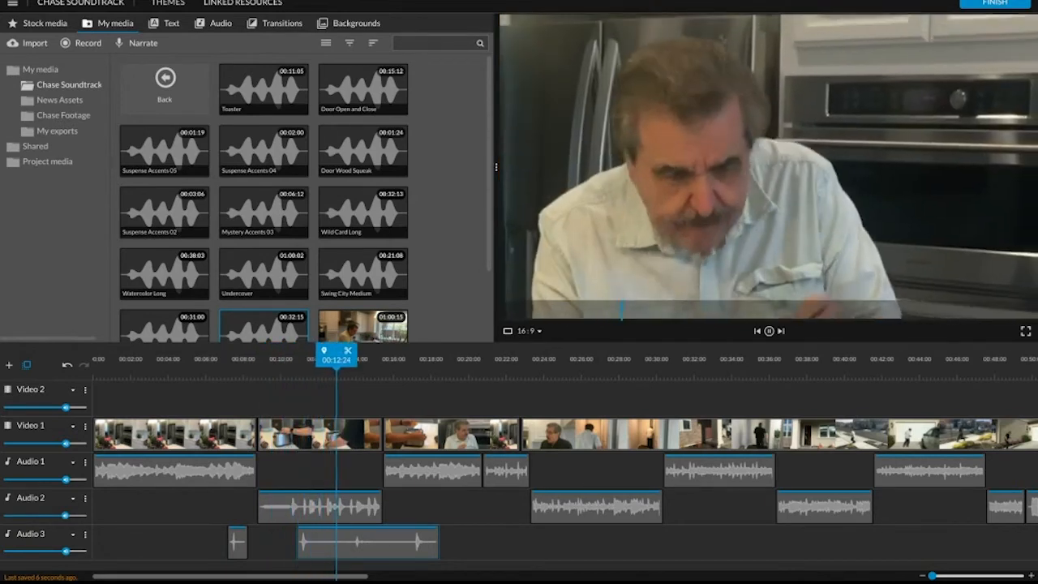
pyautogui.press('space')
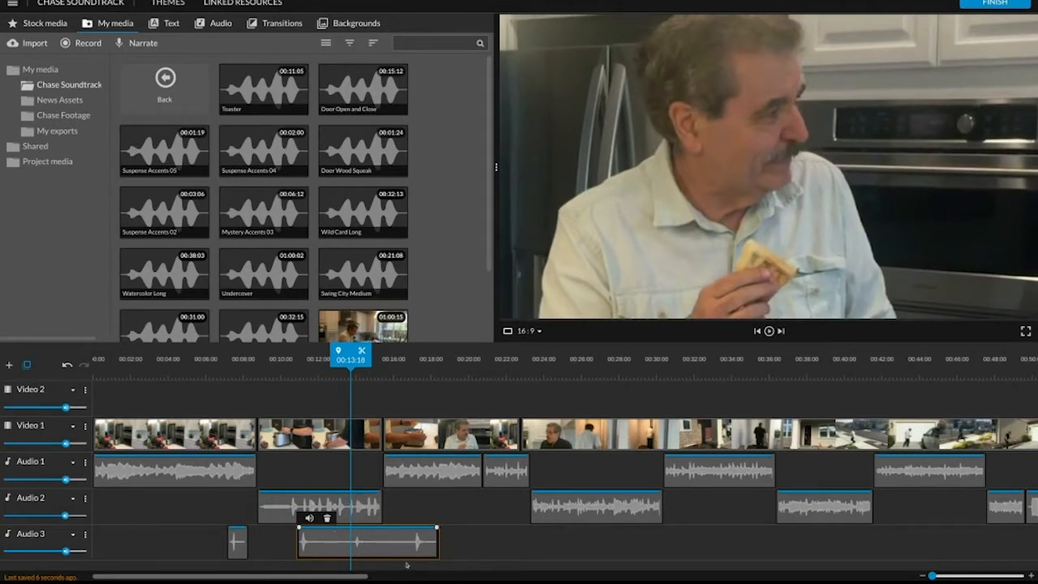
pyautogui.moveTo(436, 531); pyautogui.dragTo(313, 528)
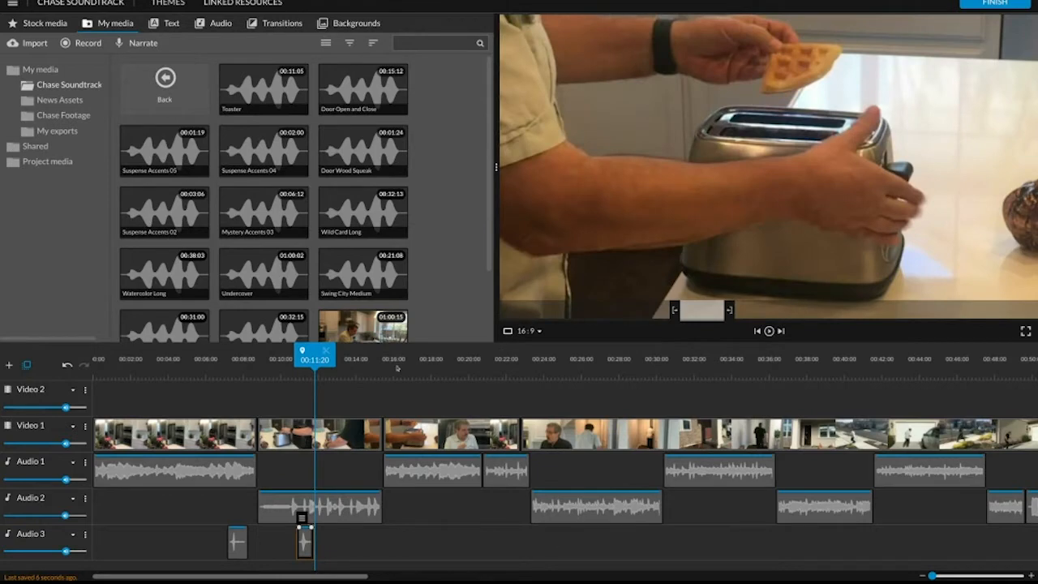
# Add the Door Open and Close sound to Audio 3 at about 00:23:07 and trim its start to 00:23:19.
pyautogui.moveTo(322, 367); pyautogui.dragTo(578, 394)
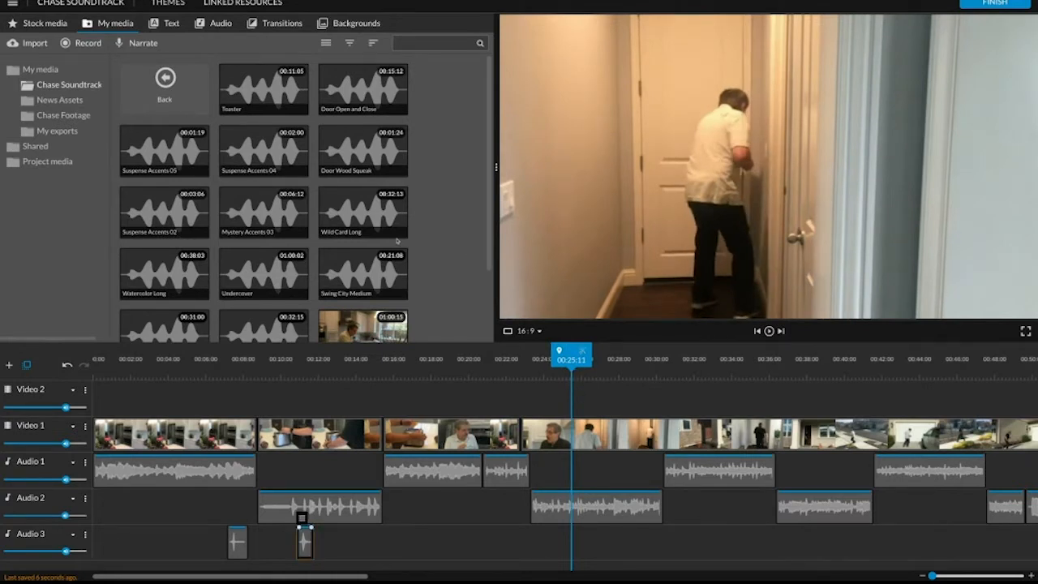
pyautogui.moveTo(363, 88); pyautogui.dragTo(532, 536)
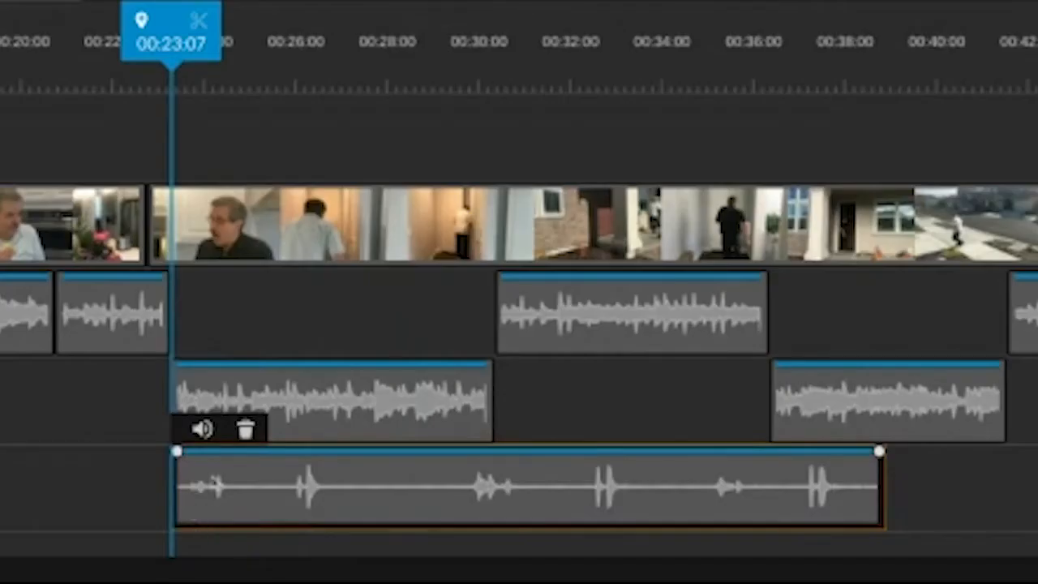
pyautogui.moveTo(166, 511); pyautogui.dragTo(184, 513)
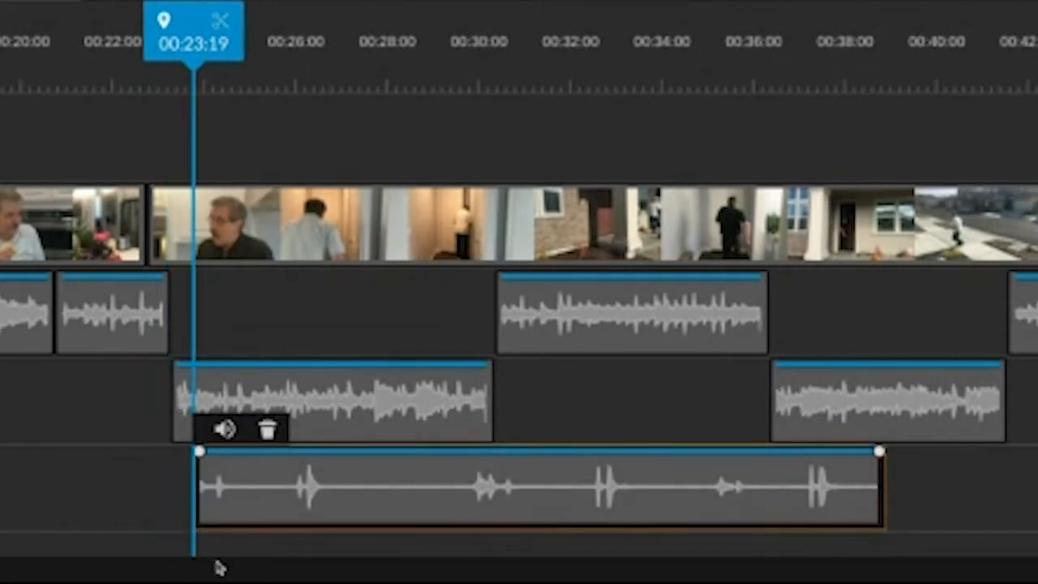
# Play back the hallway shot and move the Door Open and Close clip to start at about 00:25:13.
pyautogui.press('space')
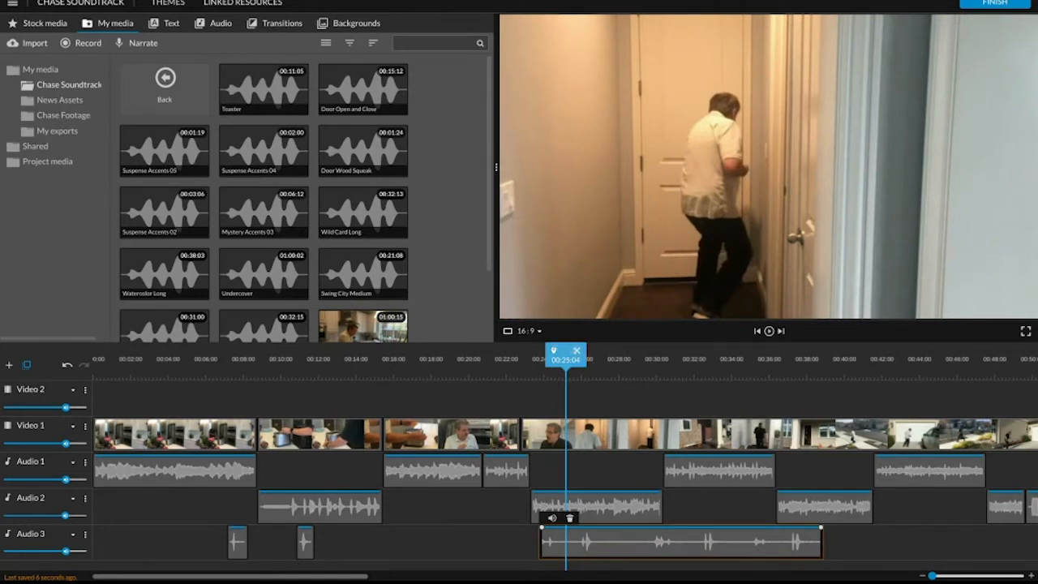
pyautogui.press('space')
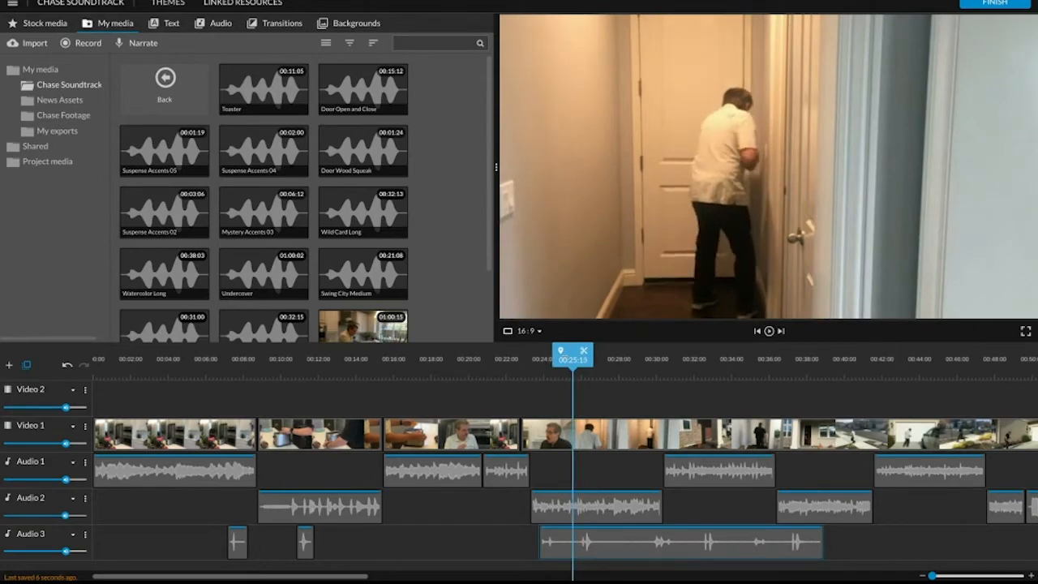
pyautogui.click(558, 538)
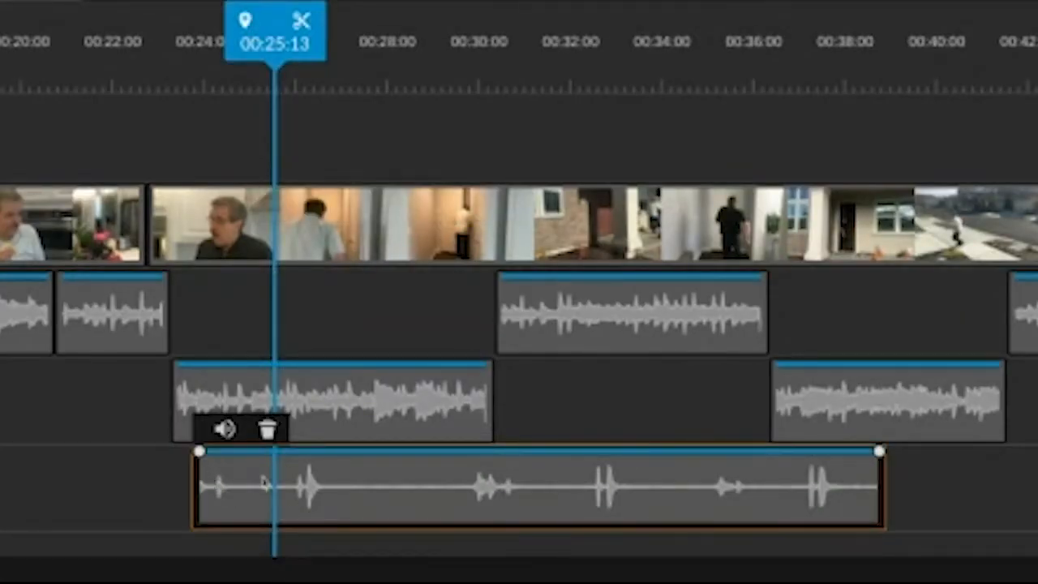
pyautogui.moveTo(263, 484); pyautogui.dragTo(297, 467)
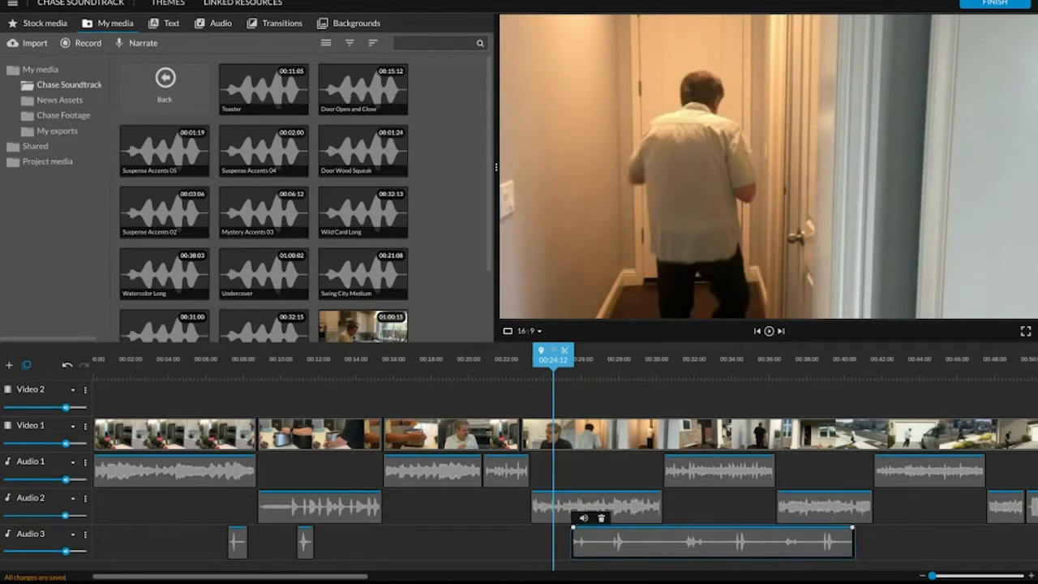
# Play back the door section and split the Door Open and Close clip at about 00:26:18, after the opening sound.
pyautogui.press('space')
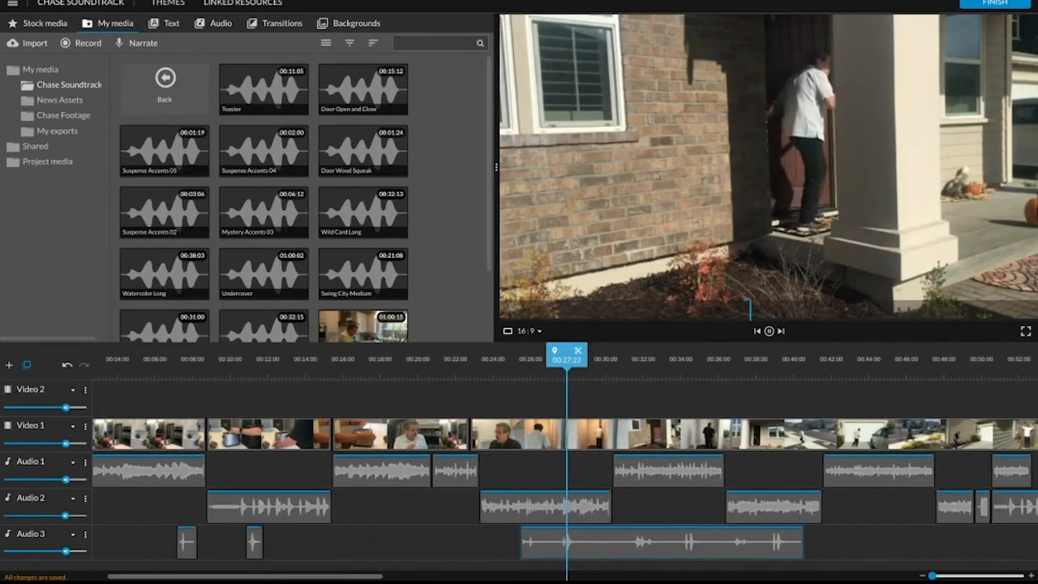
pyautogui.press('space')
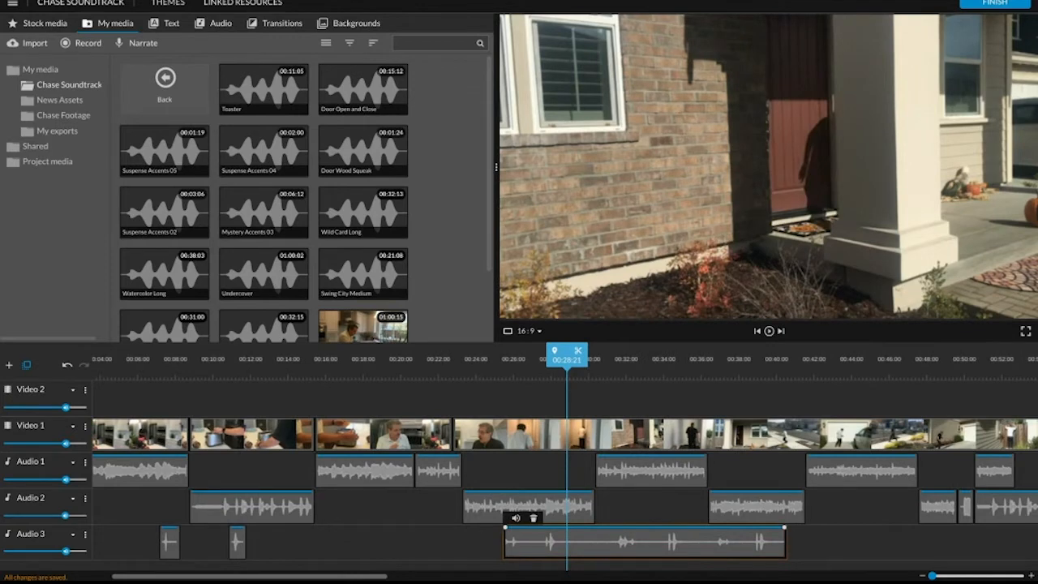
pyautogui.moveTo(567, 359); pyautogui.dragTo(529, 359)
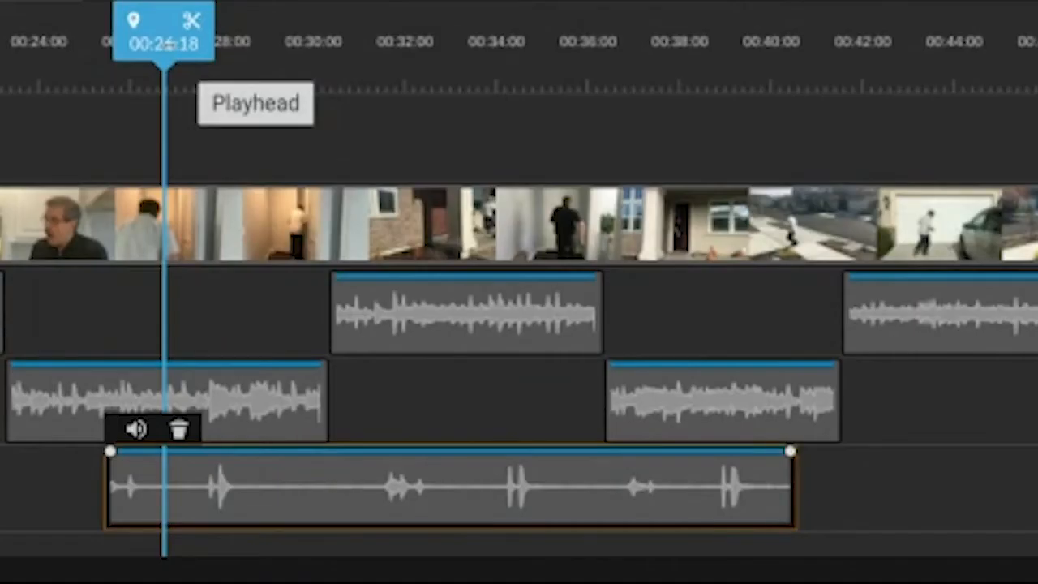
pyautogui.click(191, 21)
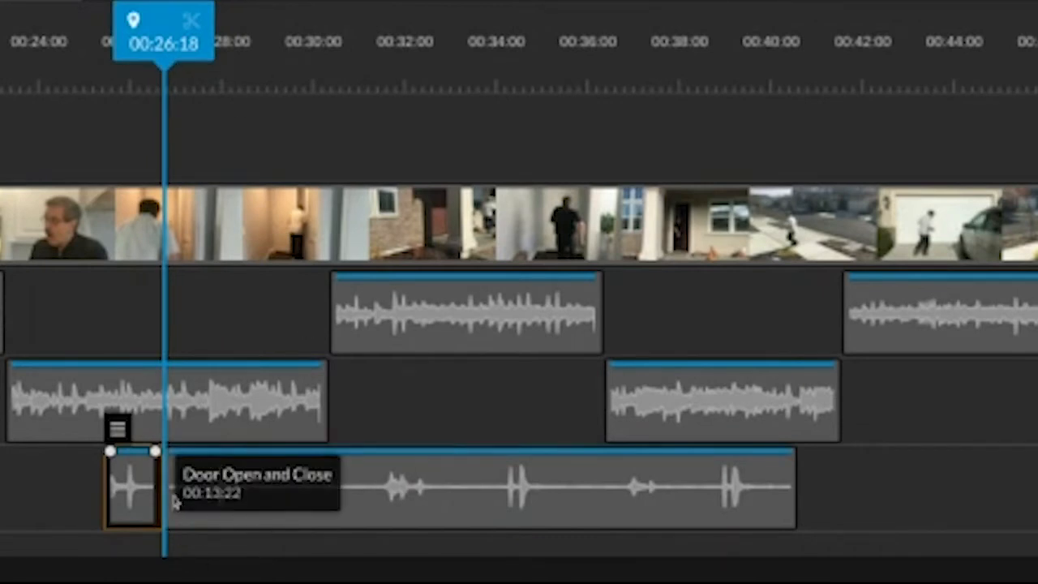
# Trim the start of the remaining Door Open and Close part to 00:27:10, just before its next sound.
pyautogui.click(315, 490)
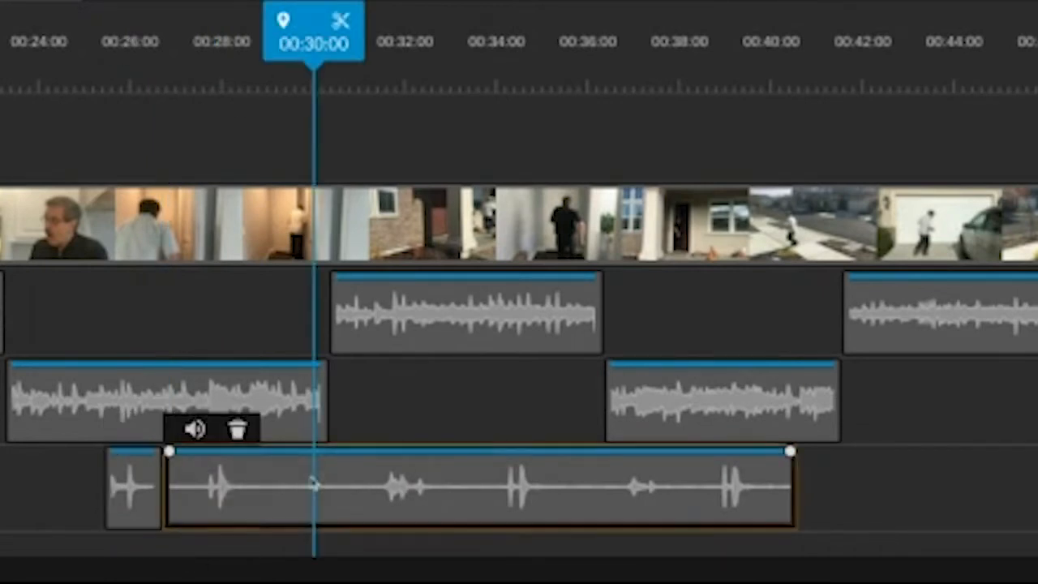
pyautogui.click(162, 476)
pyautogui.moveTo(162, 476); pyautogui.dragTo(200, 475)
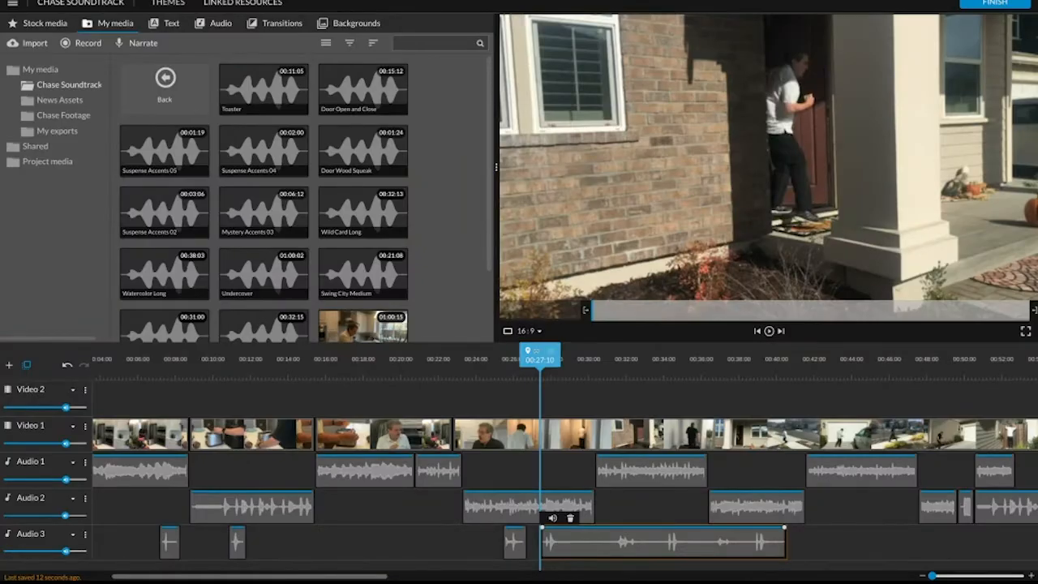
# Move the remaining Door Open and Close part to start at about 00:28:11, where the front door is pulled shut.
pyautogui.moveTo(186, 22); pyautogui.dragTo(226, 21)
pyautogui.moveTo(556, 359); pyautogui.dragTo(557, 360)
pyautogui.click(559, 539)
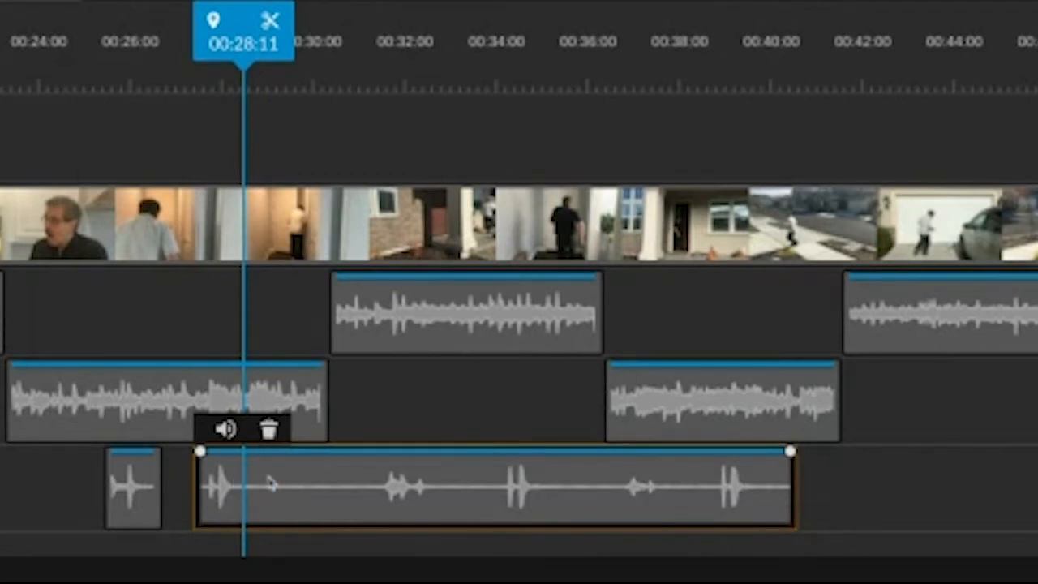
pyautogui.moveTo(294, 469); pyautogui.dragTo(331, 473)
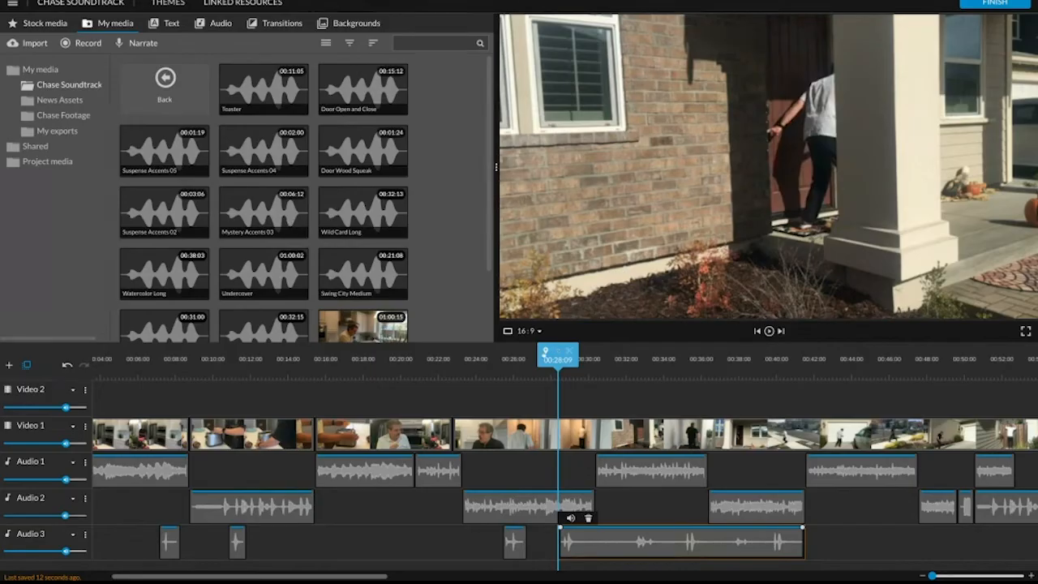
# Play back from about 00:26:21 and split the Door Open and Close clip at 00:30:04, after the closing sound.
pyautogui.moveTo(556, 354); pyautogui.dragTo(529, 353)
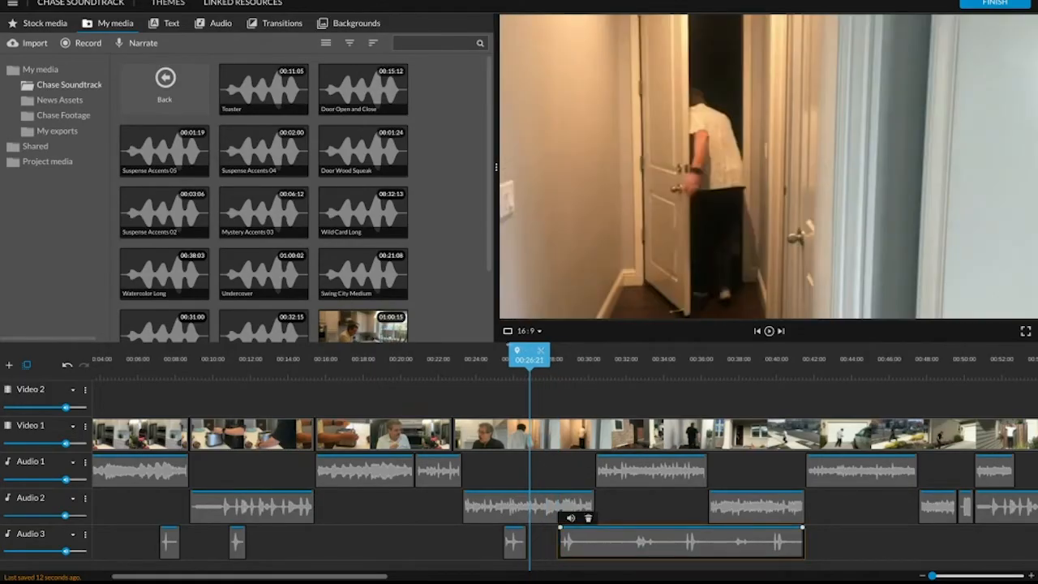
pyautogui.press('space')
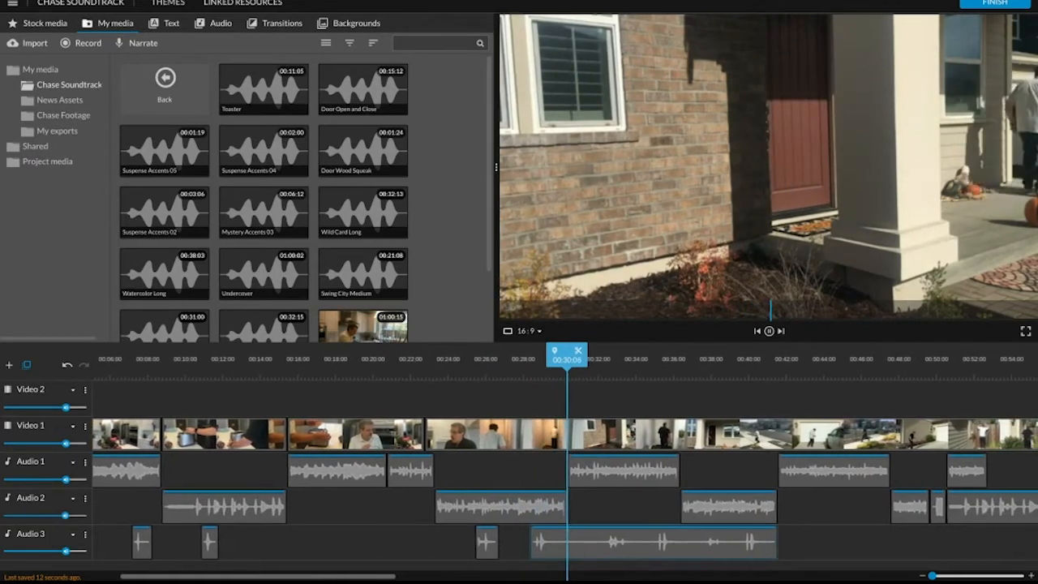
pyautogui.press('space')
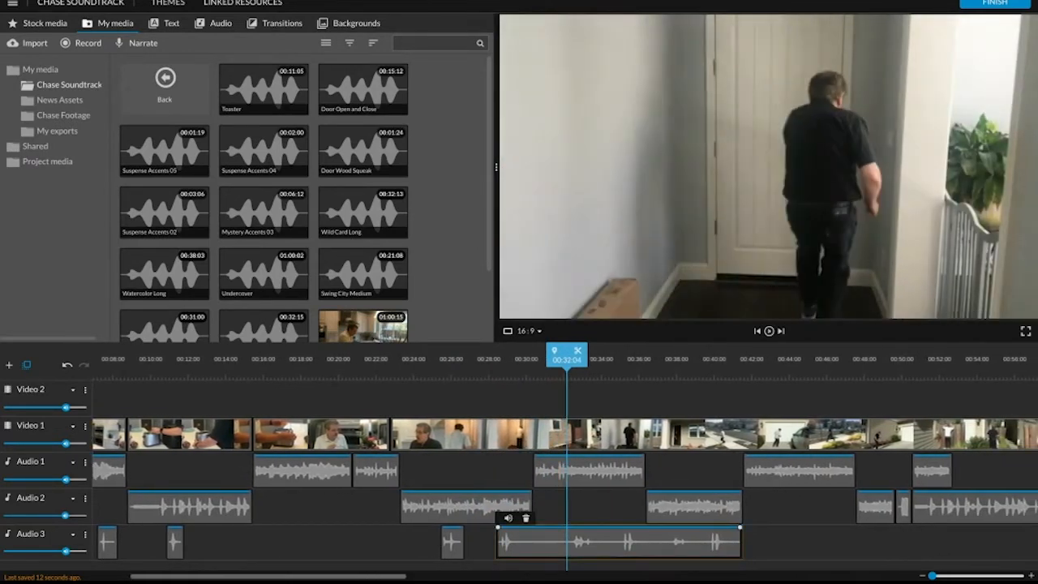
pyautogui.moveTo(559, 352); pyautogui.dragTo(523, 351)
pyautogui.click(542, 350)
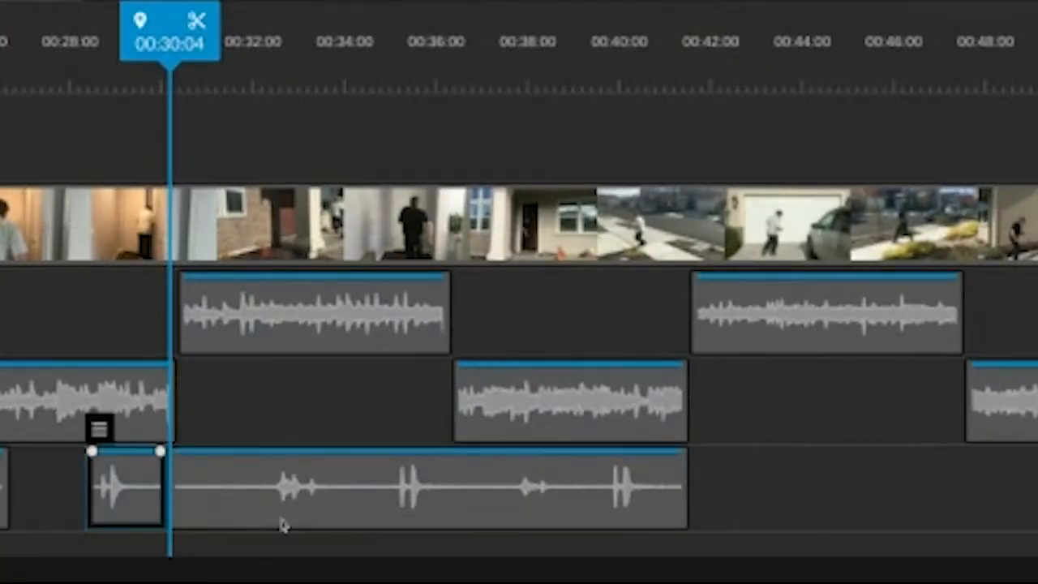
# Trim the silent beginning of the last Door Open and Close part so that it starts at 00:32:04.
pyautogui.moveTo(159, 22); pyautogui.dragTo(242, 24)
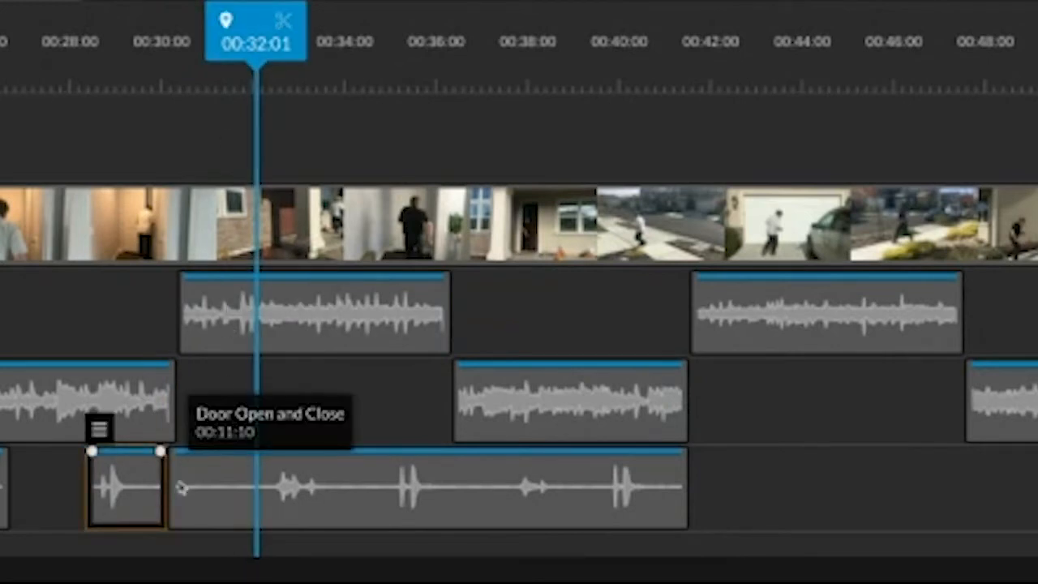
pyautogui.click(200, 473)
pyautogui.moveTo(163, 474); pyautogui.dragTo(258, 460)
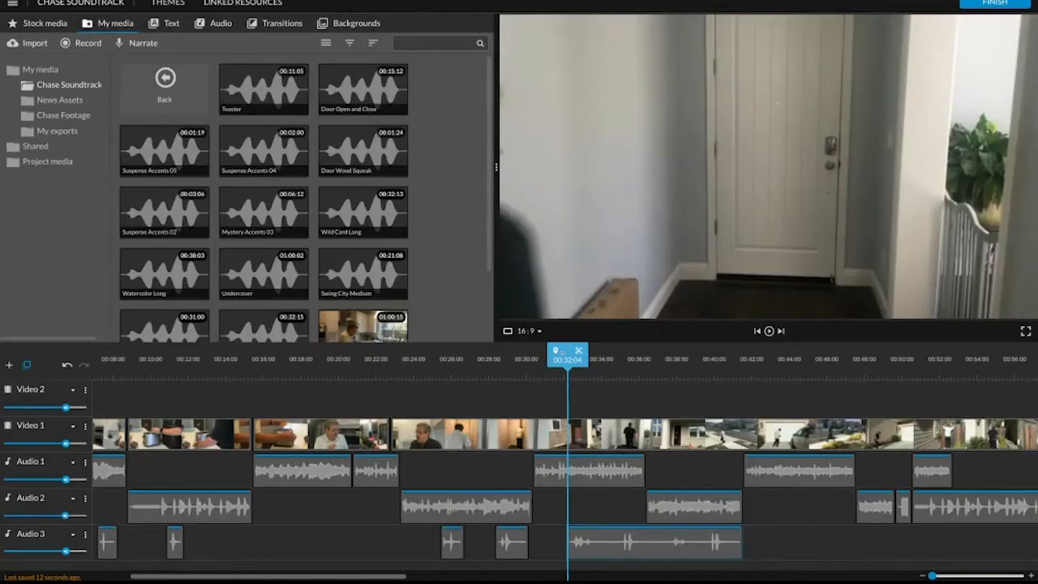
# Shift the last Door Open and Close part on Audio 3 to start at about 00:32:11.
pyautogui.moveTo(561, 354); pyautogui.dragTo(573, 355)
pyautogui.click(584, 542)
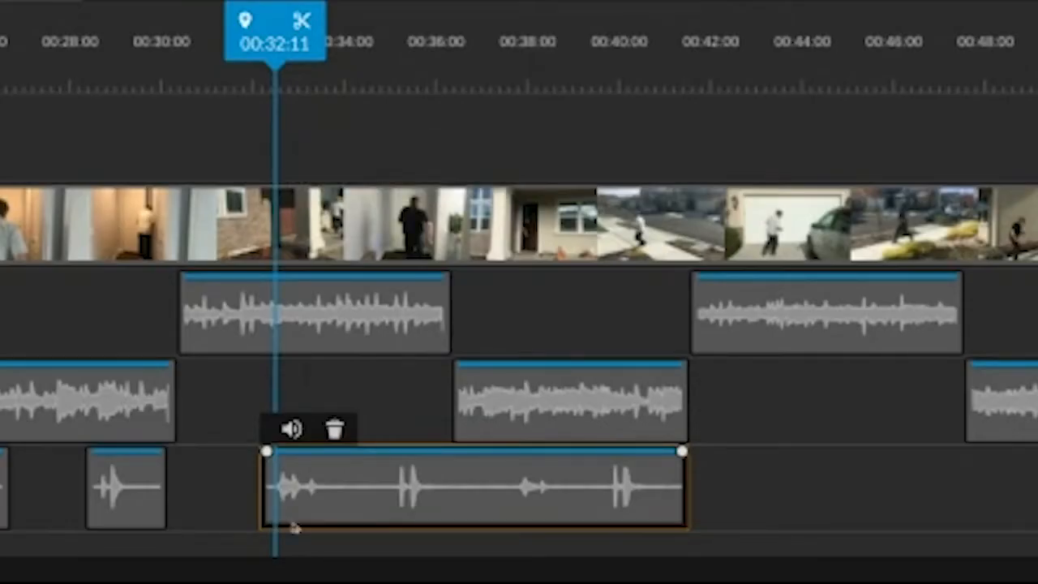
pyautogui.moveTo(365, 480)
pyautogui.mouseDown()
pyautogui.moveTo(386, 477)
pyautogui.moveTo(342, 468)
pyautogui.moveTo(354, 469)
pyautogui.mouseUp()
# Play back the door sound, split its clip at 00:35:04 and trim the end of the first part to about 00:34:08.
pyautogui.moveTo(265, 11); pyautogui.dragTo(248, 2)
pyautogui.press('space')
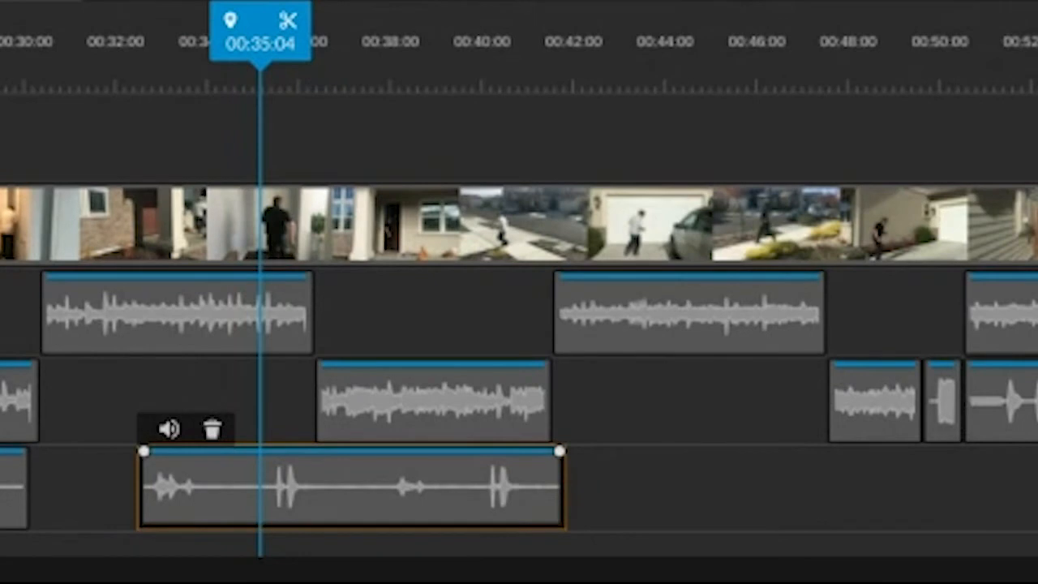
pyautogui.press('s')
pyautogui.moveTo(246, 479); pyautogui.dragTo(215, 479)
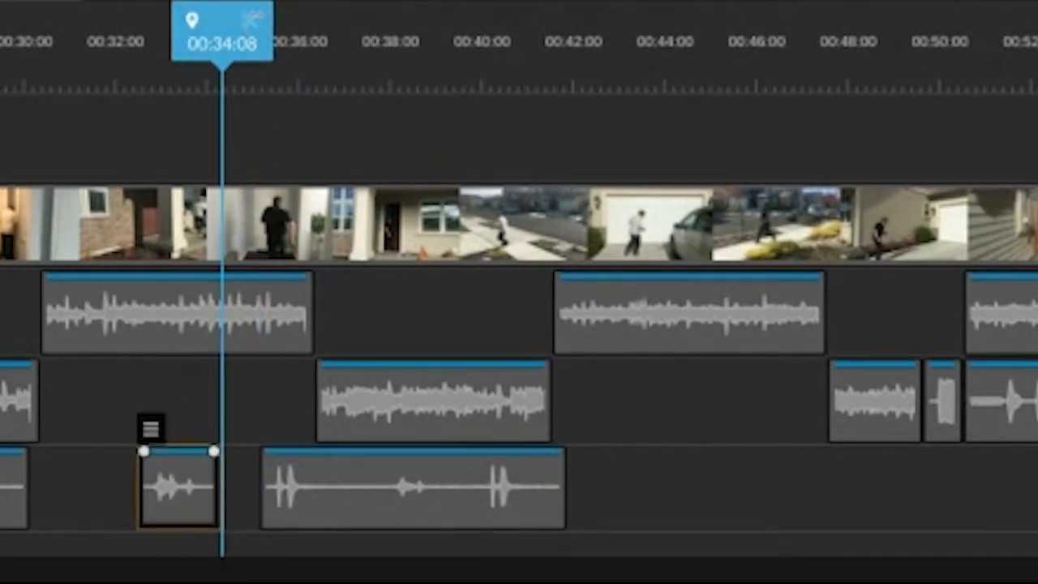
# Shift the last Door Open and Close part on Audio 3 to start at about 00:34:21, where the front door closes.
pyautogui.moveTo(222, 13)
pyautogui.mouseDown()
pyautogui.moveTo(278, 23)
pyautogui.moveTo(241, 25)
pyautogui.mouseUp()
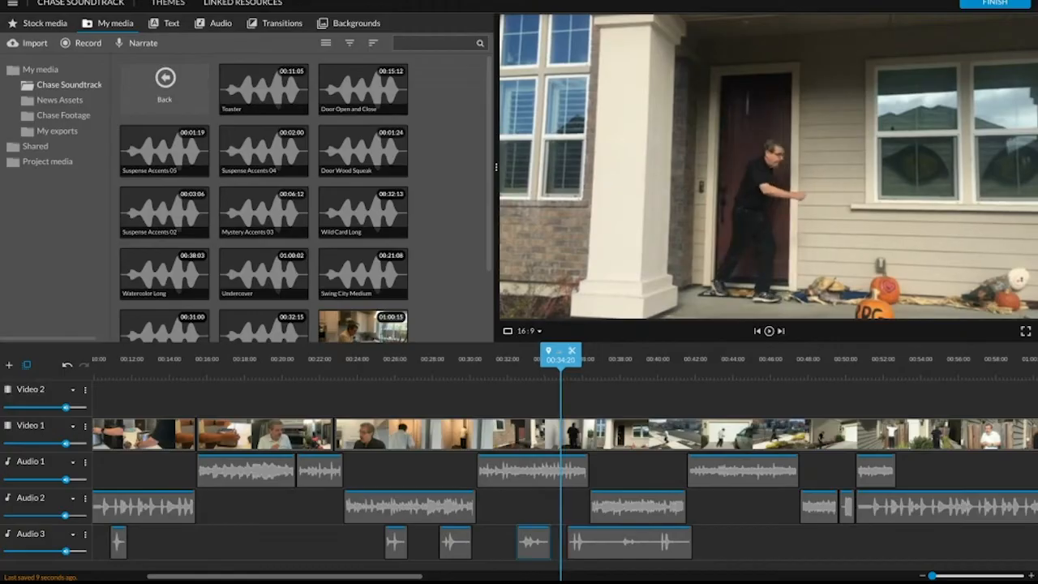
pyautogui.moveTo(560, 354); pyautogui.dragTo(564, 354)
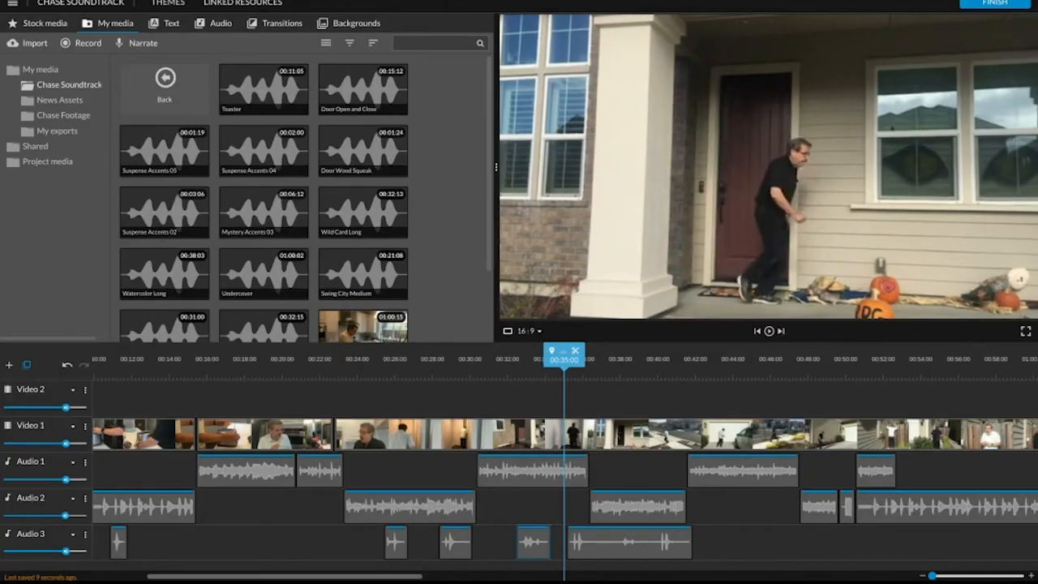
pyautogui.click(532, 542)
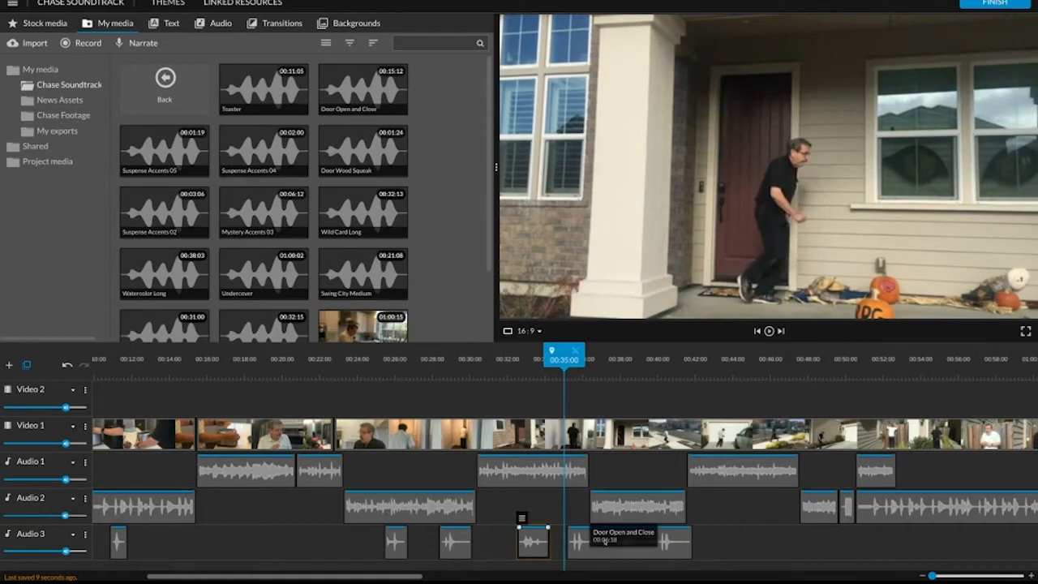
pyautogui.moveTo(599, 555); pyautogui.dragTo(590, 548)
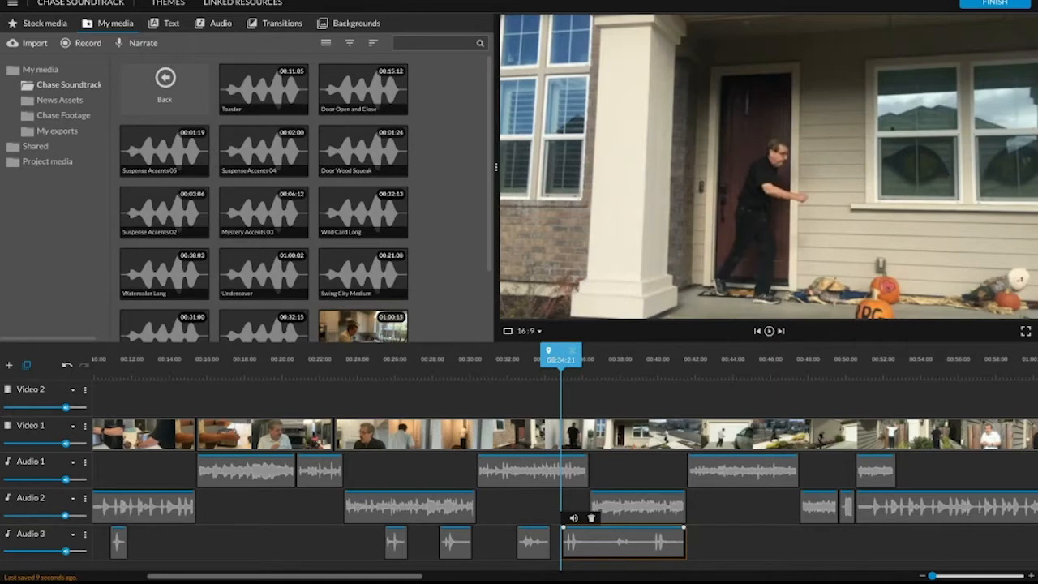
# Play back the front door exit twice to check the sync of the repositioned door sound.
pyautogui.press('space')
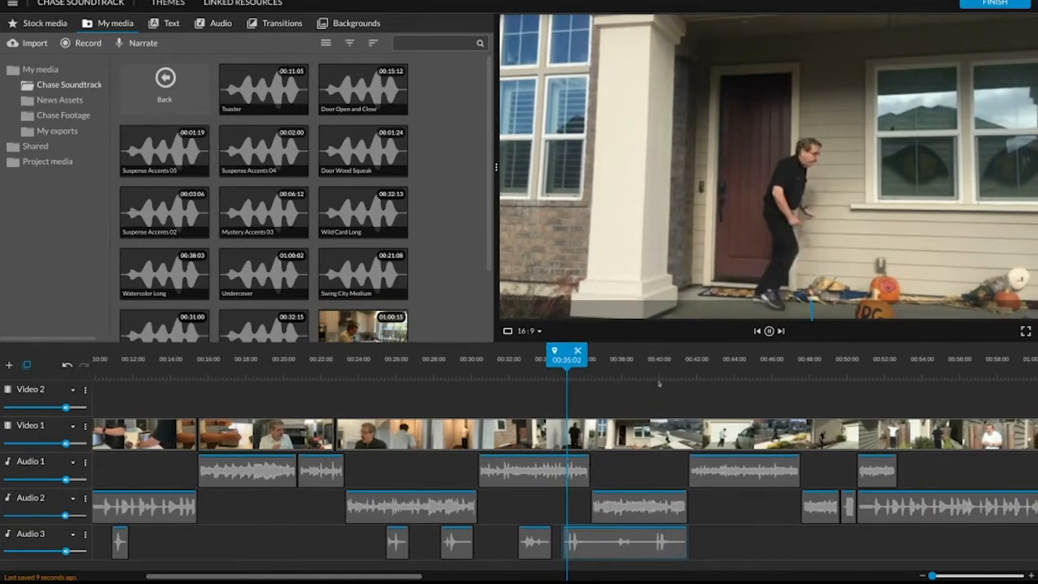
pyautogui.press('space')
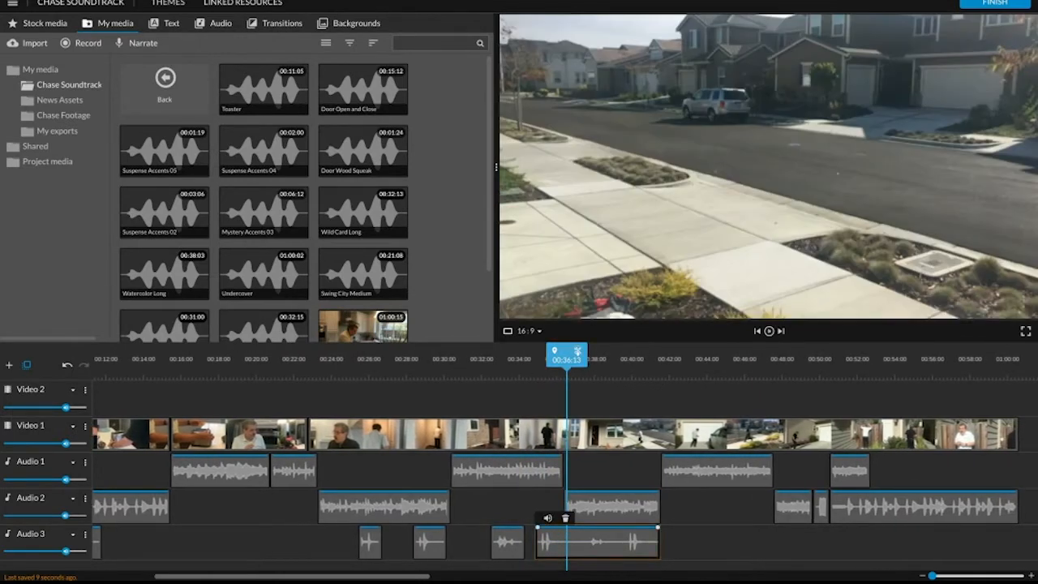
pyautogui.moveTo(567, 359); pyautogui.dragTo(486, 354)
pyautogui.press('space')
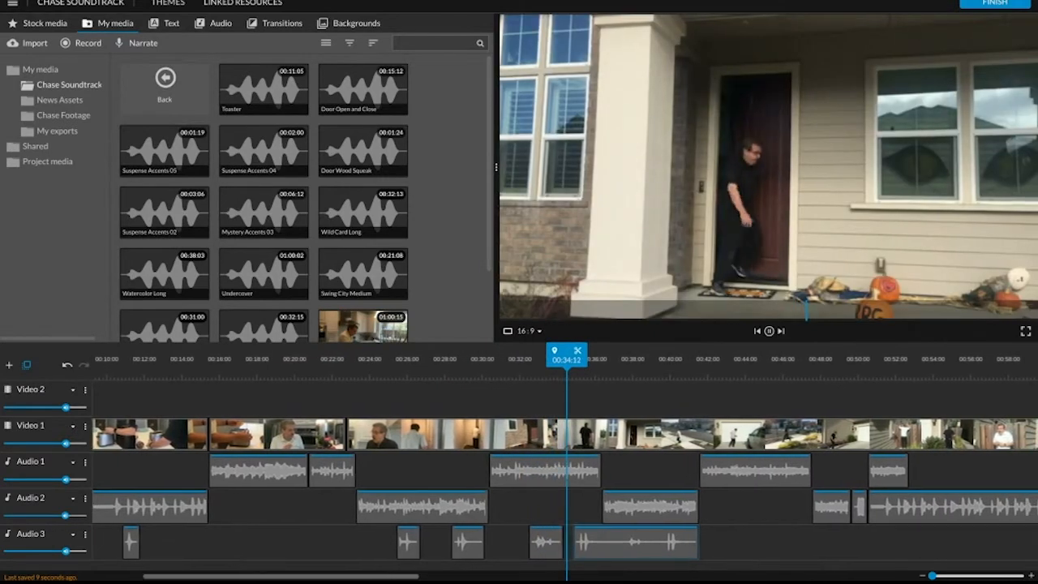
pyautogui.press('space')
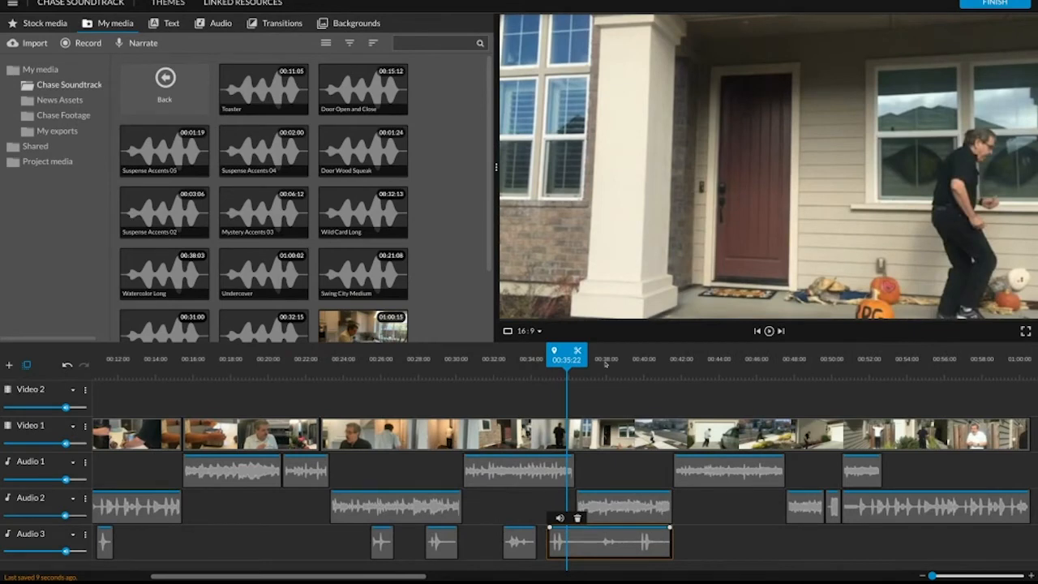
# Return to the start of the timeline and turn off solo for the Audio 3 track.
pyautogui.moveTo(567, 359); pyautogui.dragTo(7, 327)
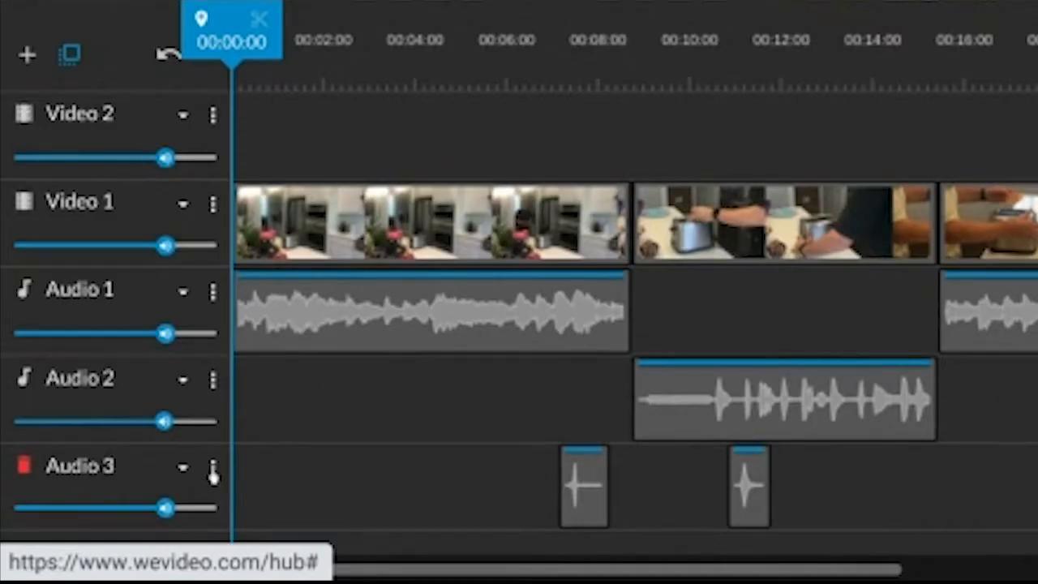
pyautogui.click(213, 472)
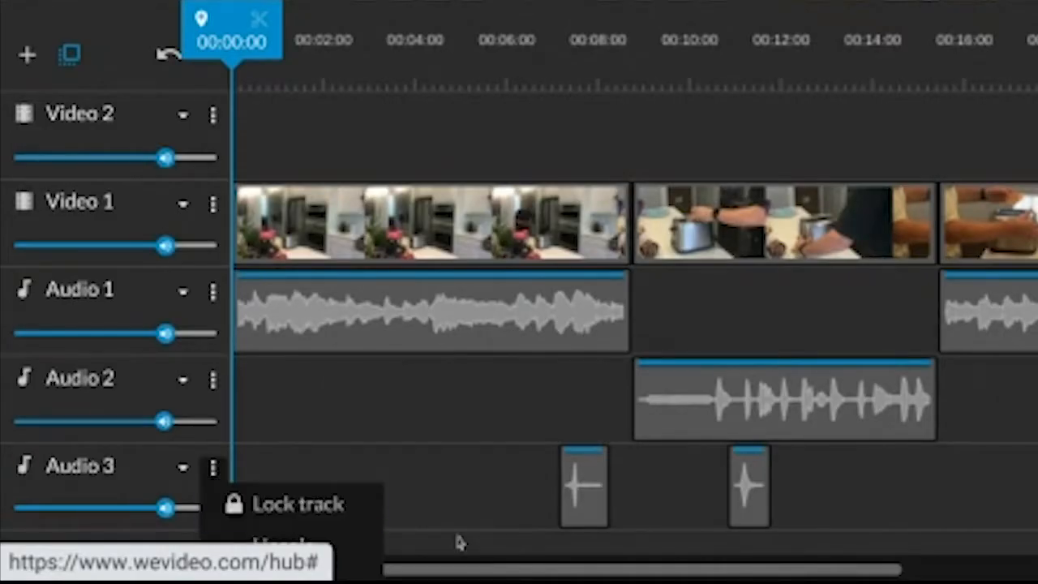
pyautogui.scroll(-3, 456, 542)
pyautogui.click(280, 417)
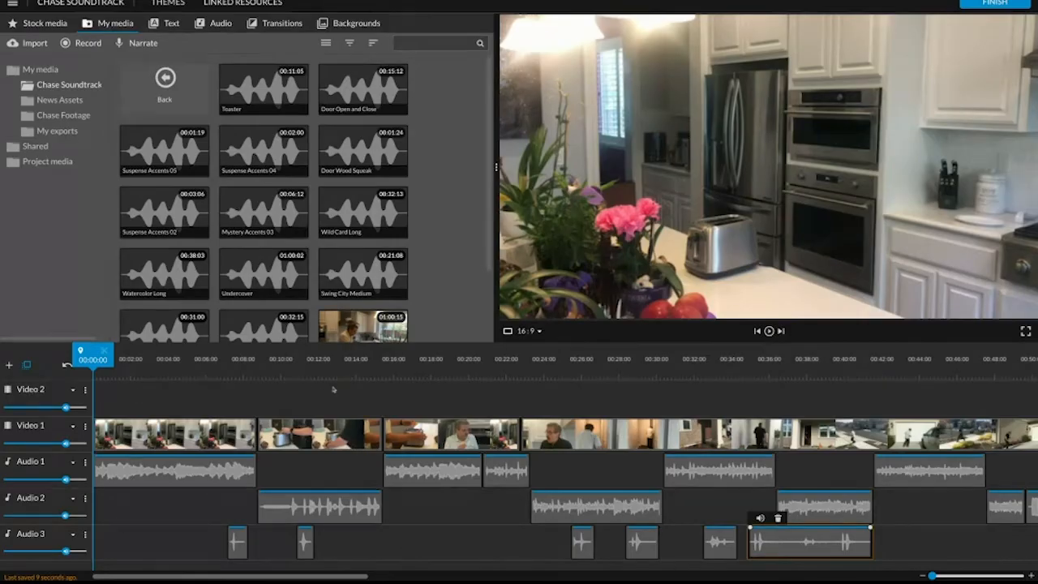
# Play back the toaster section from about 00:06 to 00:12:13 to hear the effects together with the music.
pyautogui.click(215, 371)
pyautogui.moveTo(216, 369); pyautogui.dragTo(209, 370)
pyautogui.press('space')
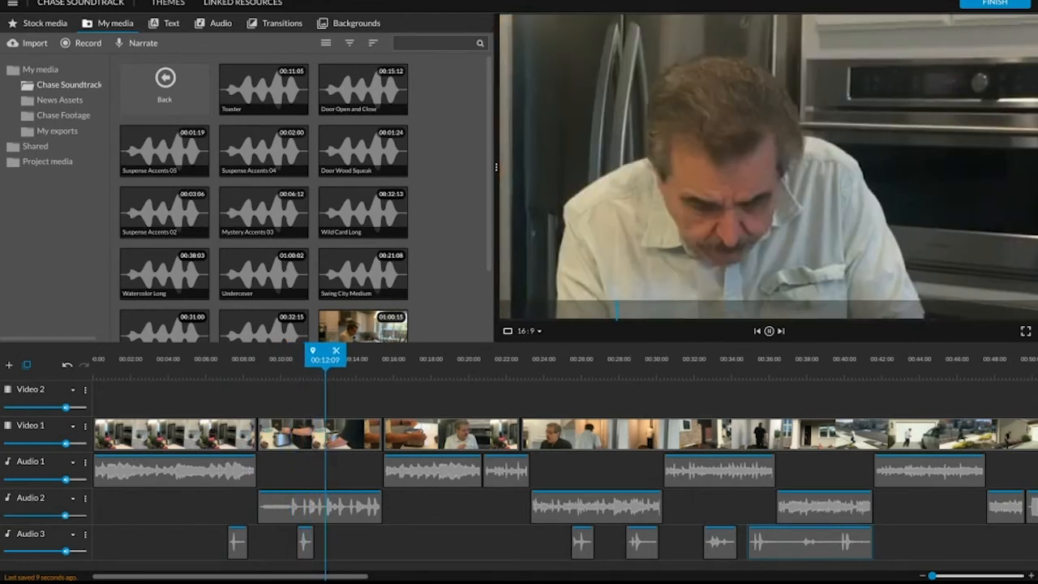
pyautogui.press('space')
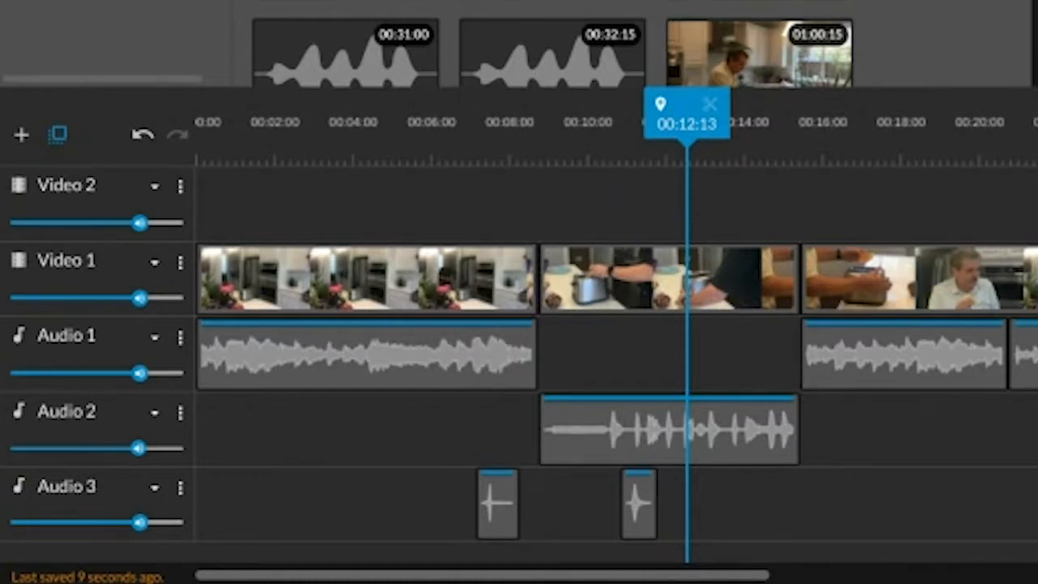
# Lower the Audio 1 track volume to 90% and reduce the Audio 2 track volume by a similar amount.
pyautogui.moveTo(618, 582)
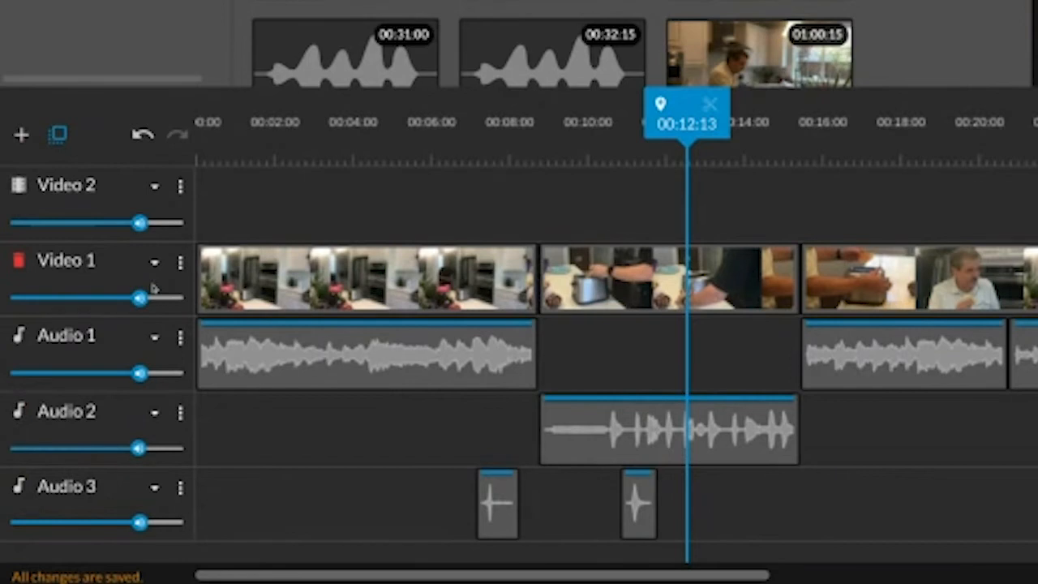
pyautogui.moveTo(130, 374)
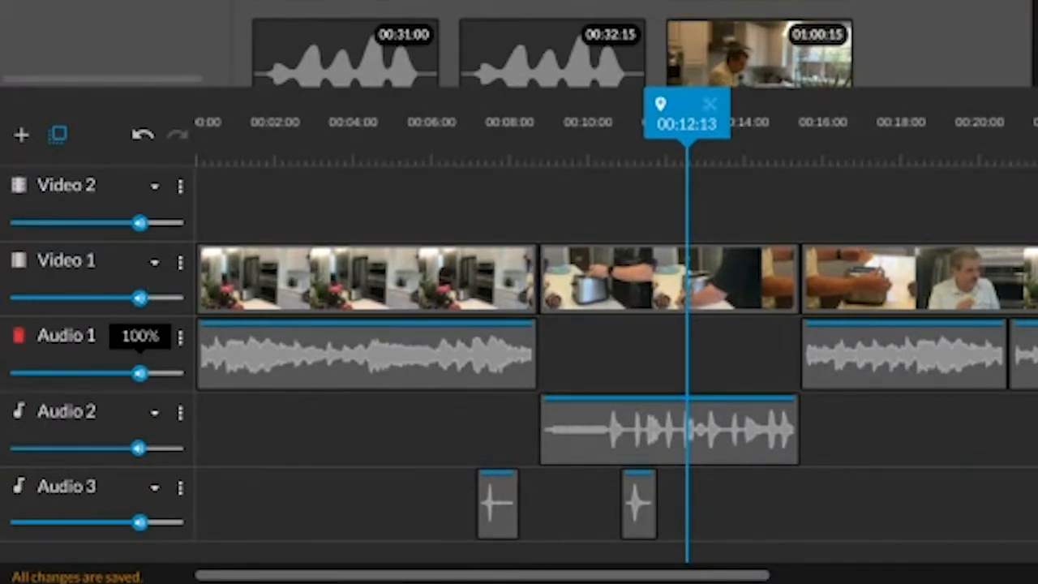
pyautogui.moveTo(140, 374); pyautogui.dragTo(127, 373)
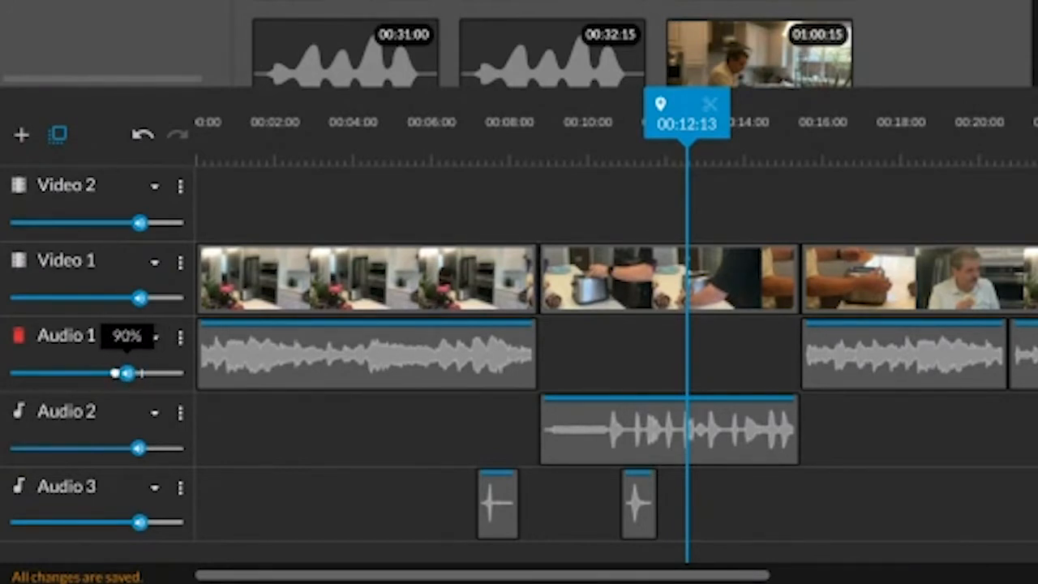
pyautogui.moveTo(138, 451)
pyautogui.moveTo(138, 448); pyautogui.dragTo(127, 447)
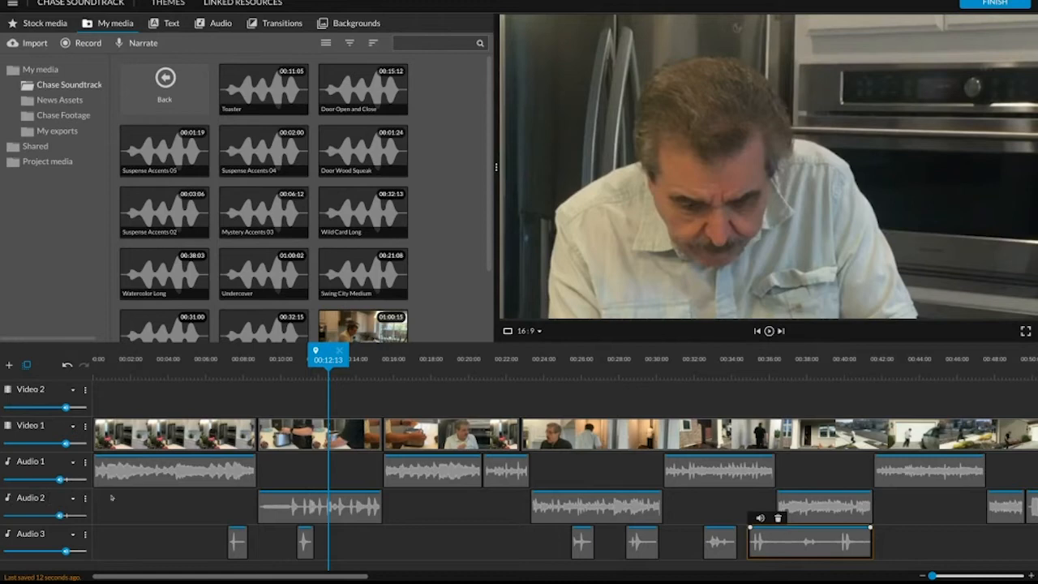
# Play back the toaster section again from about 00:07 to check the effects against the quieter music.
pyautogui.moveTo(328, 357); pyautogui.dragTo(223, 357)
pyautogui.press('space')
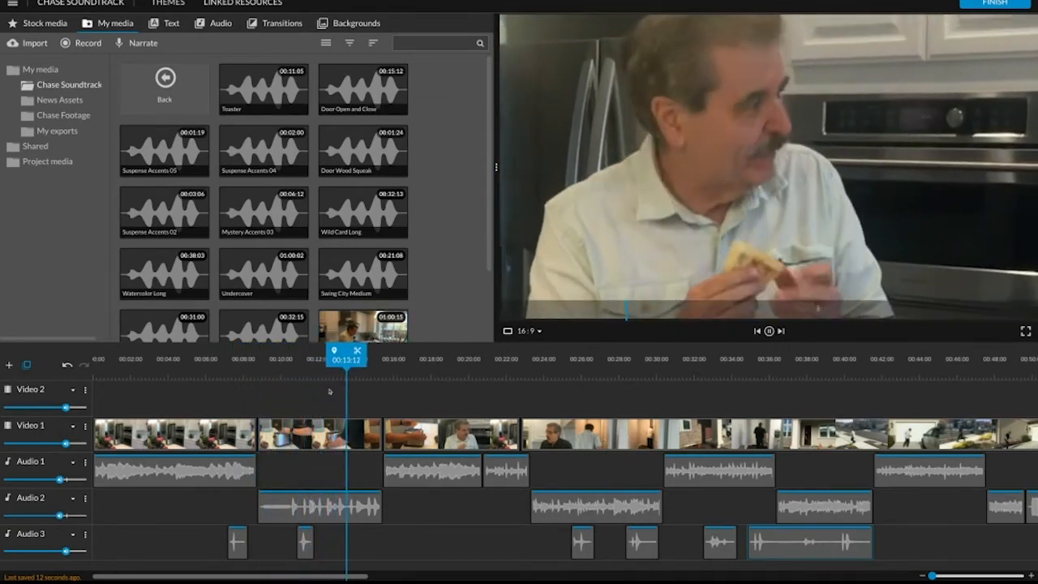
pyautogui.press('space')
pyautogui.moveTo(341, 351); pyautogui.dragTo(214, 350)
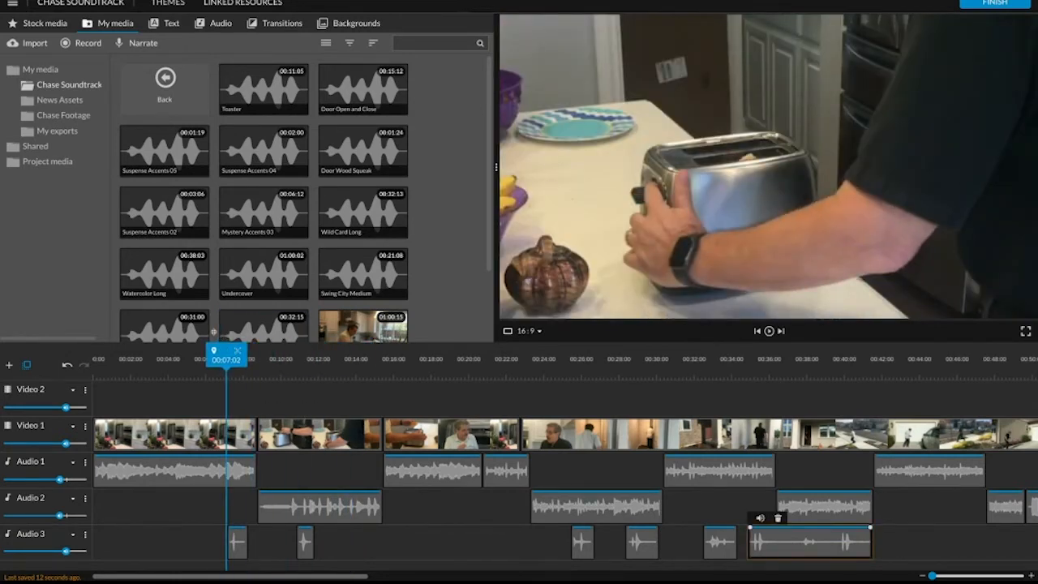
pyautogui.press('space')
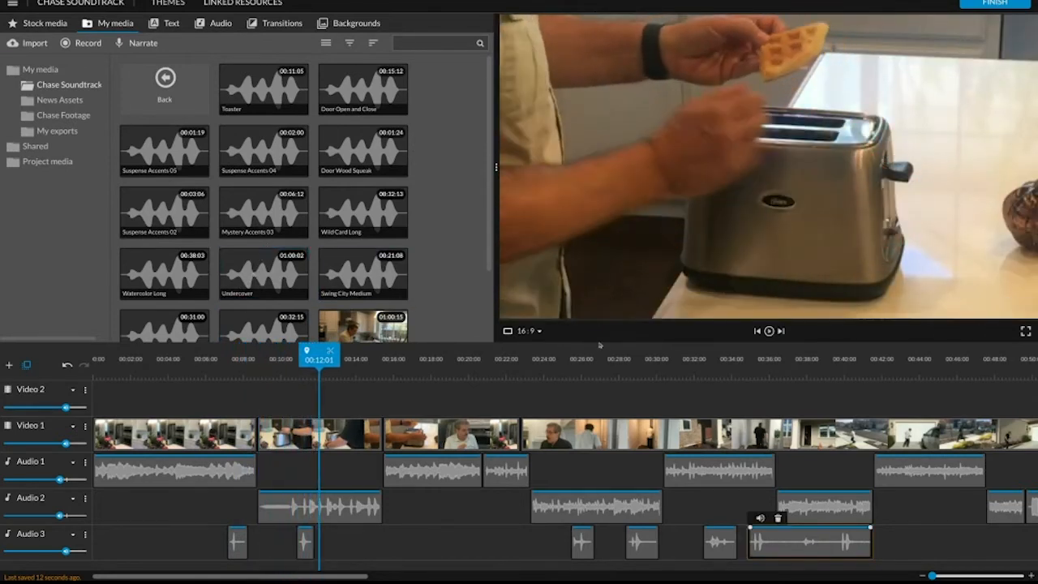
# Play back the door section up to about 00:36:21 to check the door effects against the music.
pyautogui.click(565, 379)
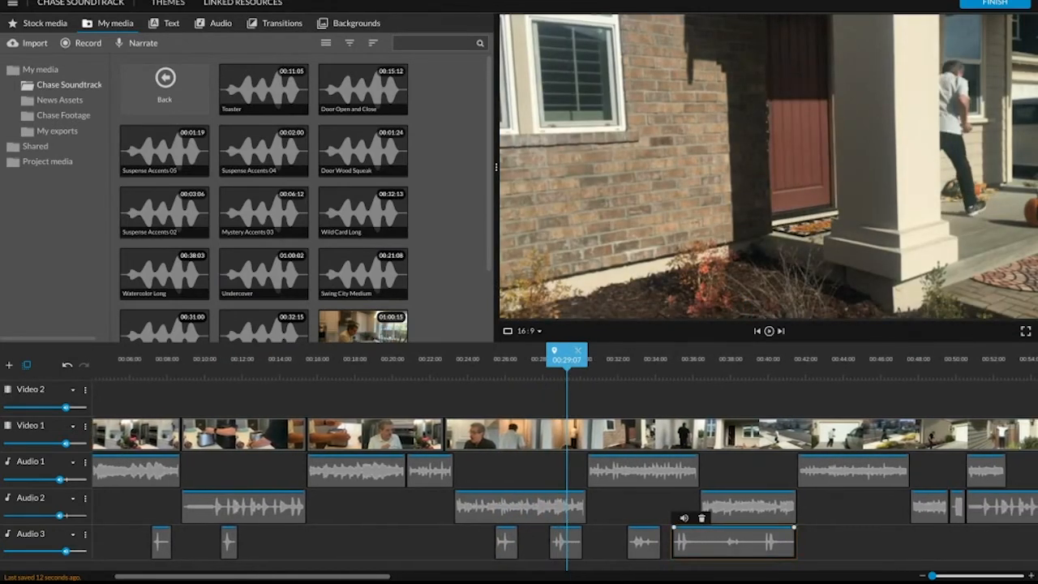
pyautogui.click(492, 370)
pyautogui.press('space')
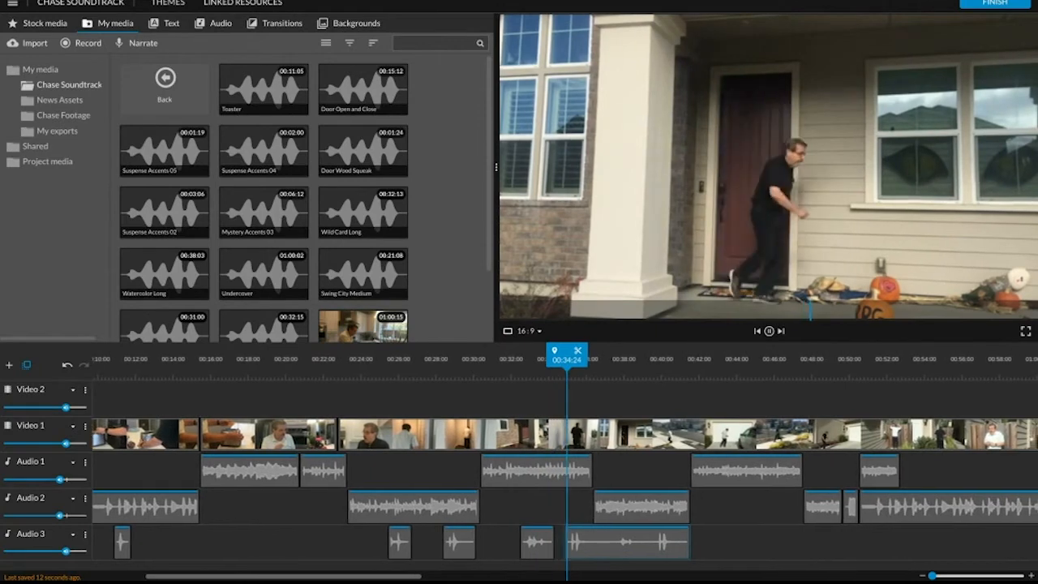
pyautogui.press('space')
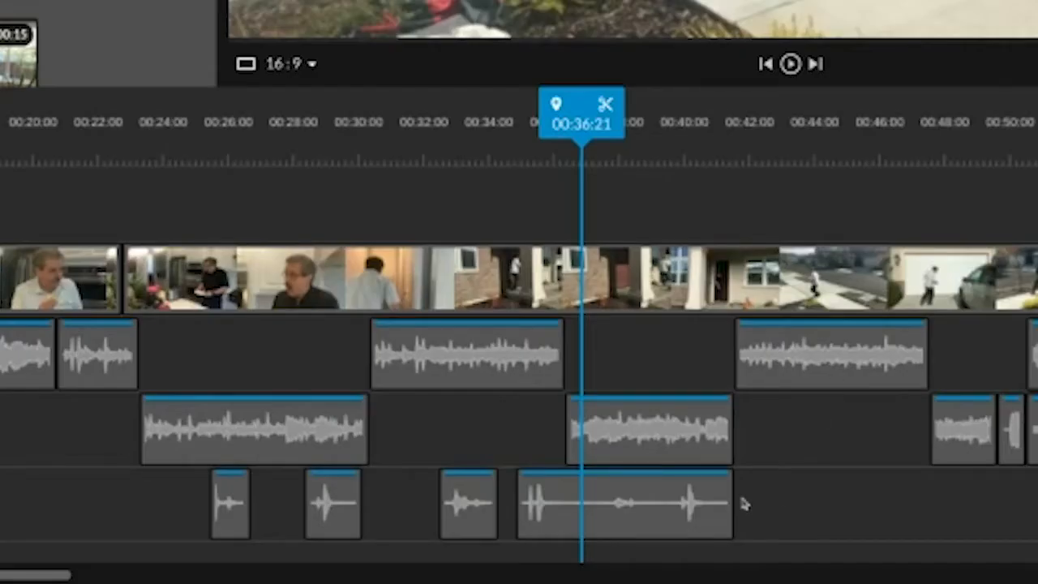
# Trim the end of the last Door Open and Close part to about 00:36:00 and play back the result.
pyautogui.click(594, 526)
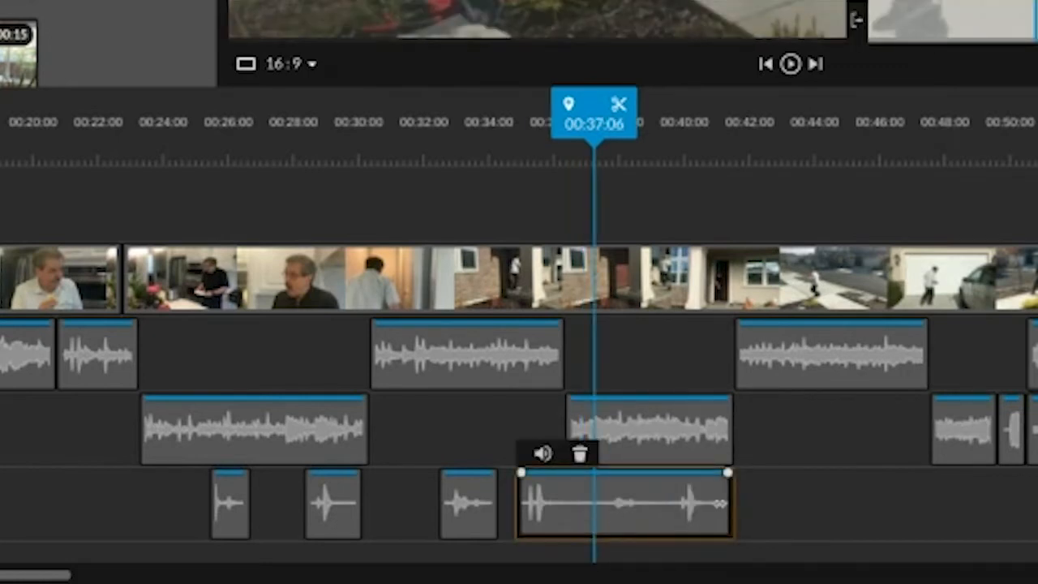
pyautogui.moveTo(721, 496); pyautogui.dragTo(558, 489)
pyautogui.moveTo(525, 112); pyautogui.dragTo(478, 113)
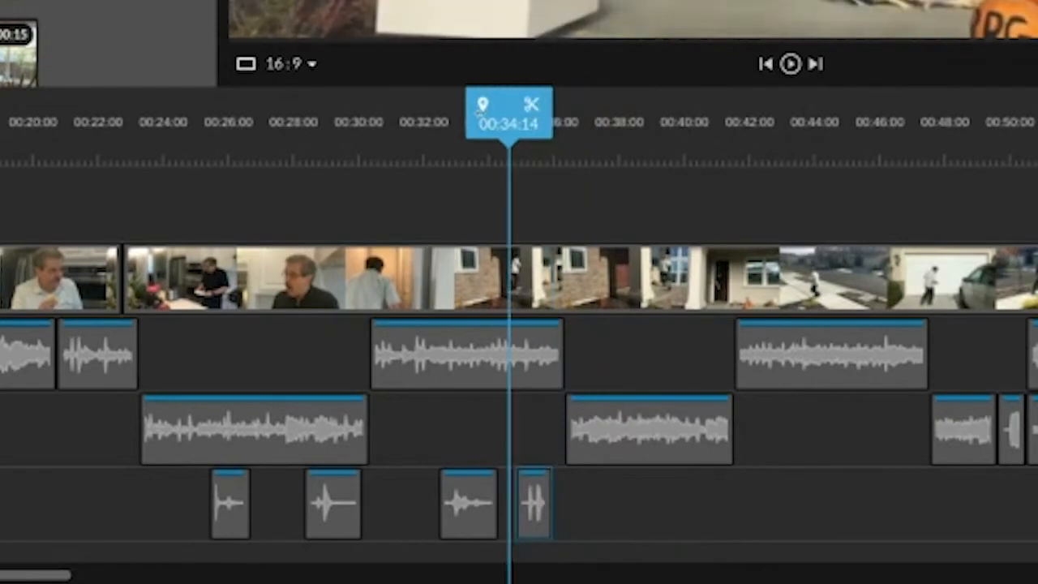
pyautogui.press('space')
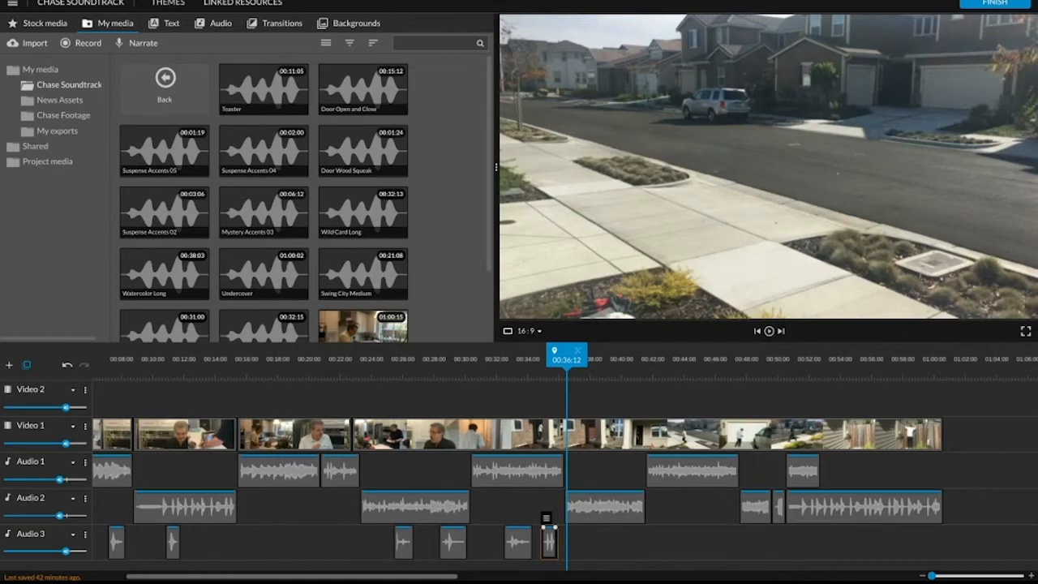
# Play the kitchen scene from about 00:17:02 and set the playhead to 00:18:24, before the shocked reaction.
pyautogui.moveTo(566, 355); pyautogui.dragTo(326, 355)
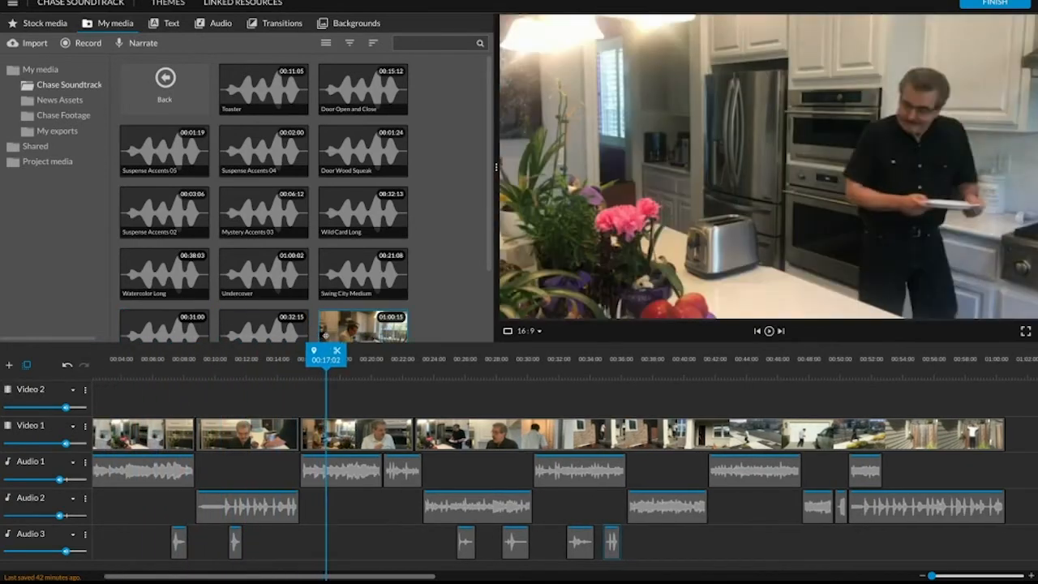
pyautogui.press('space')
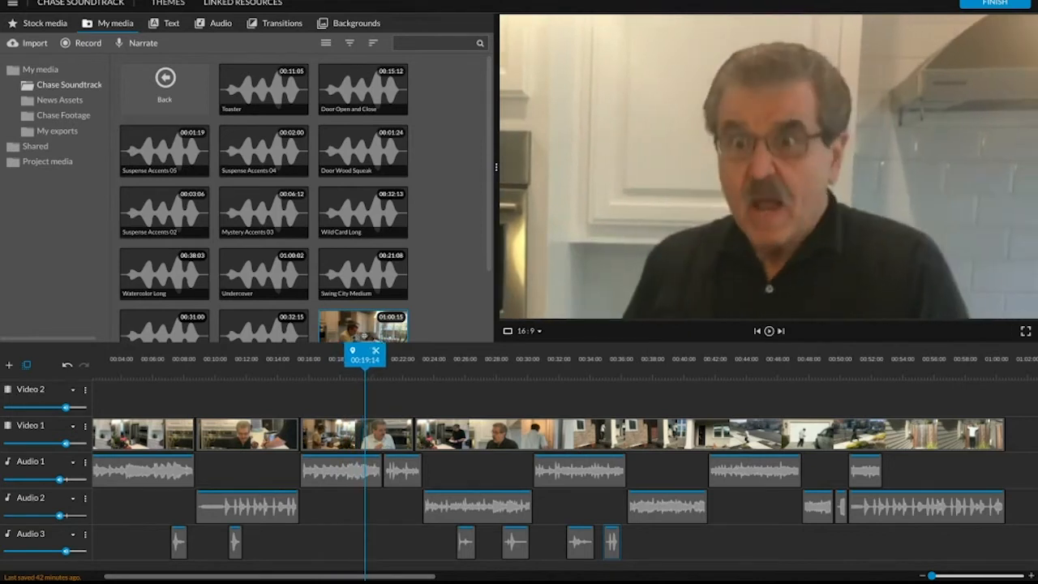
pyautogui.moveTo(362, 336); pyautogui.dragTo(355, 336)
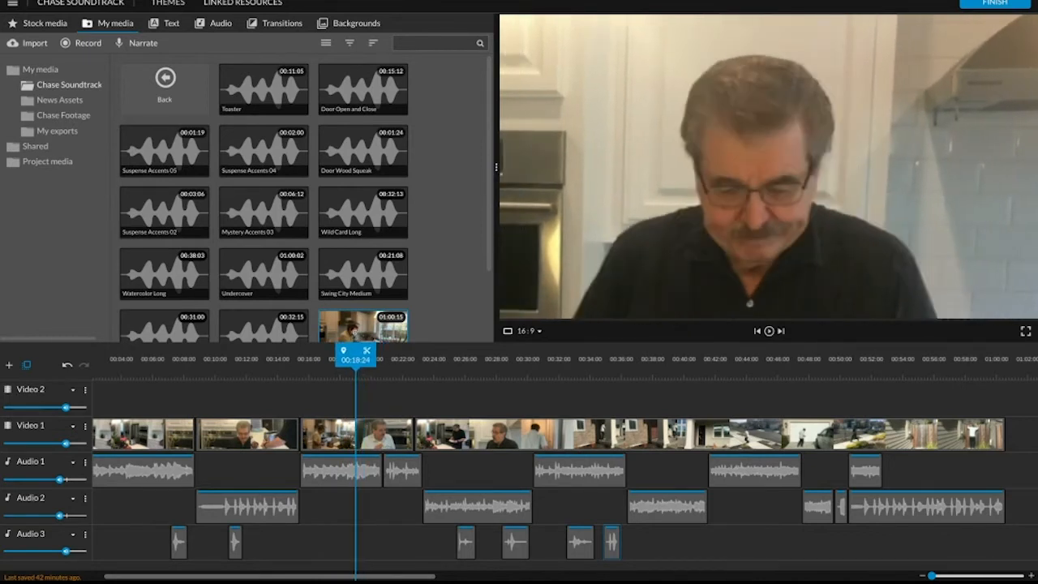
# Preview Suspense Accents 05 and Suspense Accents 04, and place Suspense Accents 05 on Audio 3 at about 00:18:22.
pyautogui.click(175, 158)
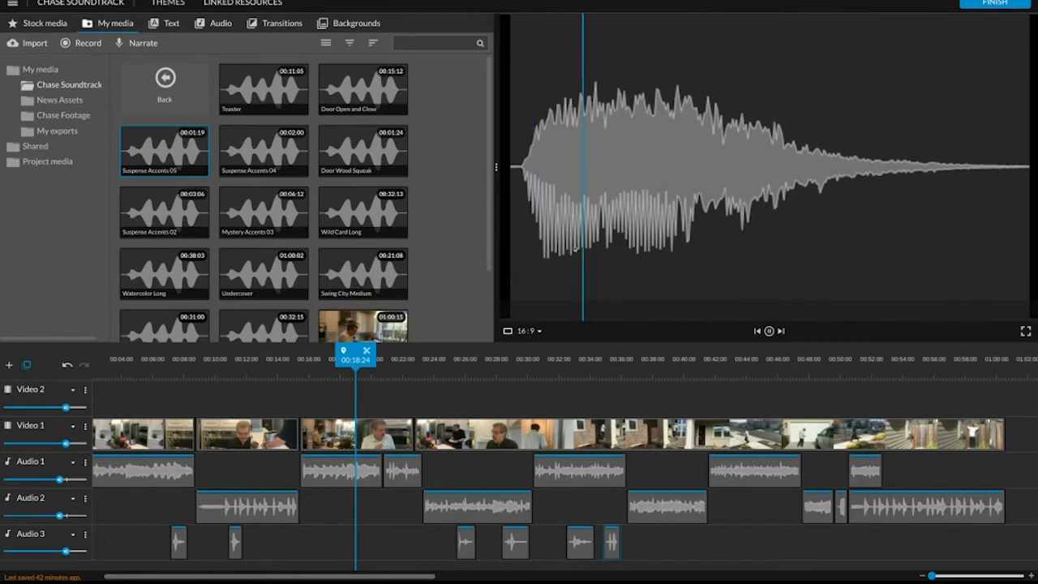
pyautogui.click(276, 149)
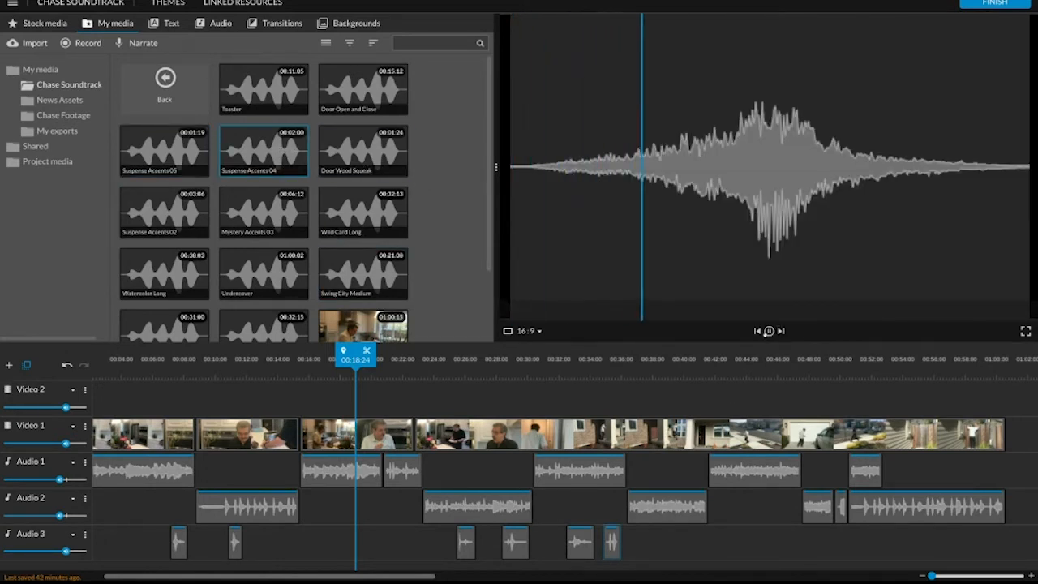
pyautogui.click(159, 136)
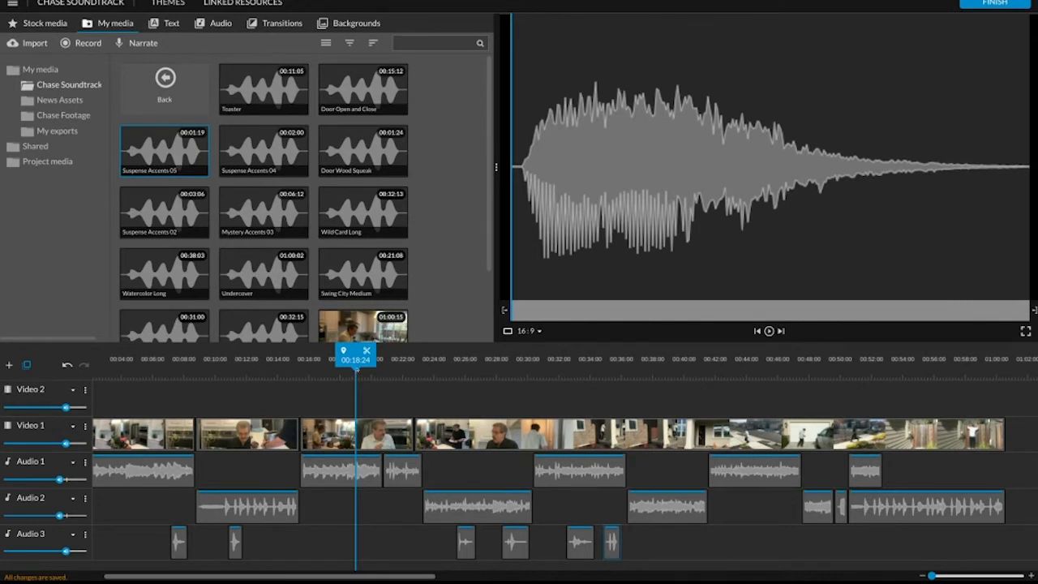
pyautogui.moveTo(195, 188); pyautogui.dragTo(369, 548)
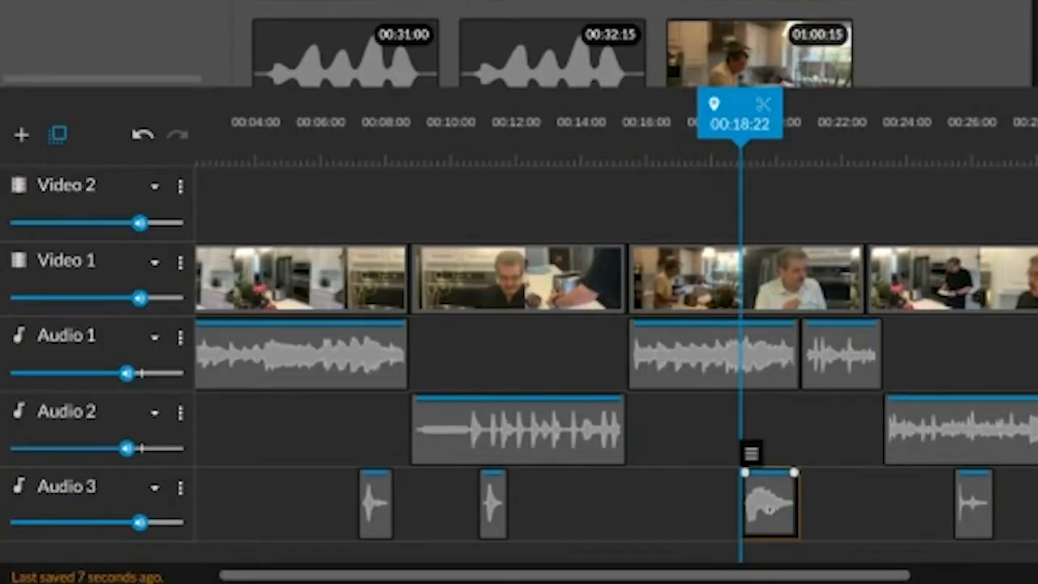
# Solo the Audio 3 track and move the playhead to the shocked reaction at 00:19:13.
pyautogui.click(179, 491)
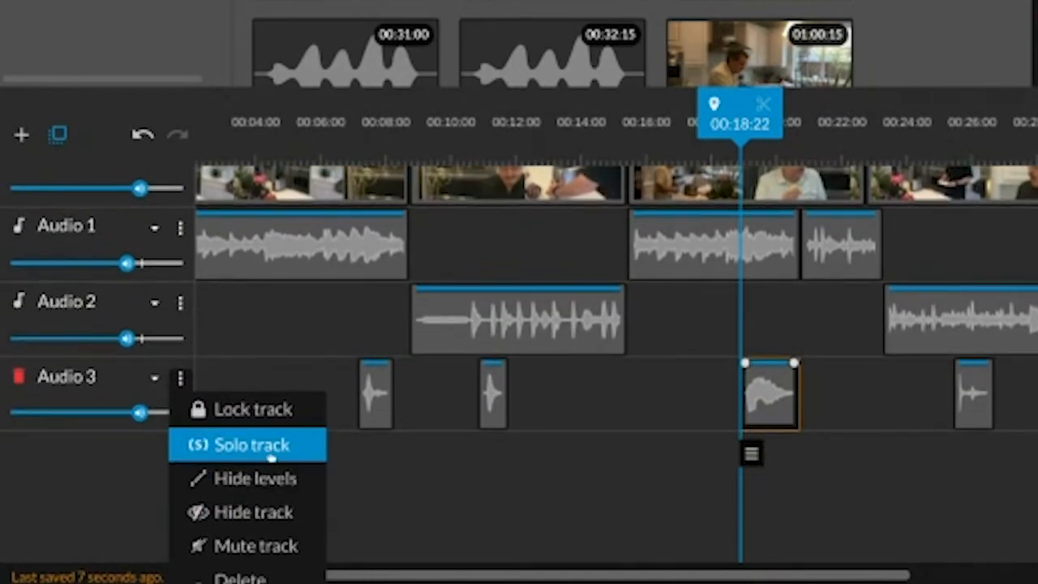
pyautogui.click(273, 452)
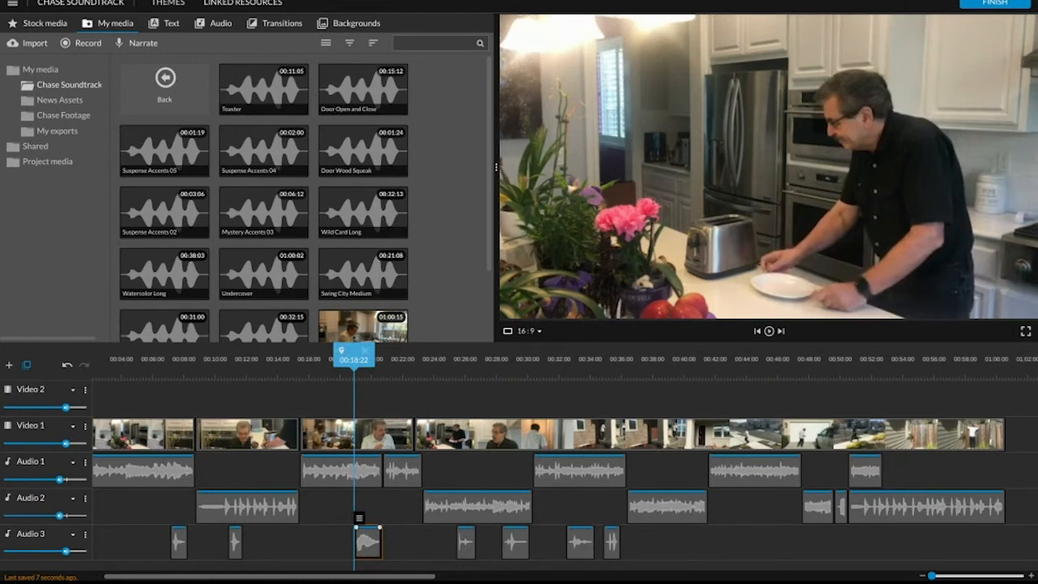
pyautogui.moveTo(353, 359); pyautogui.dragTo(363, 359)
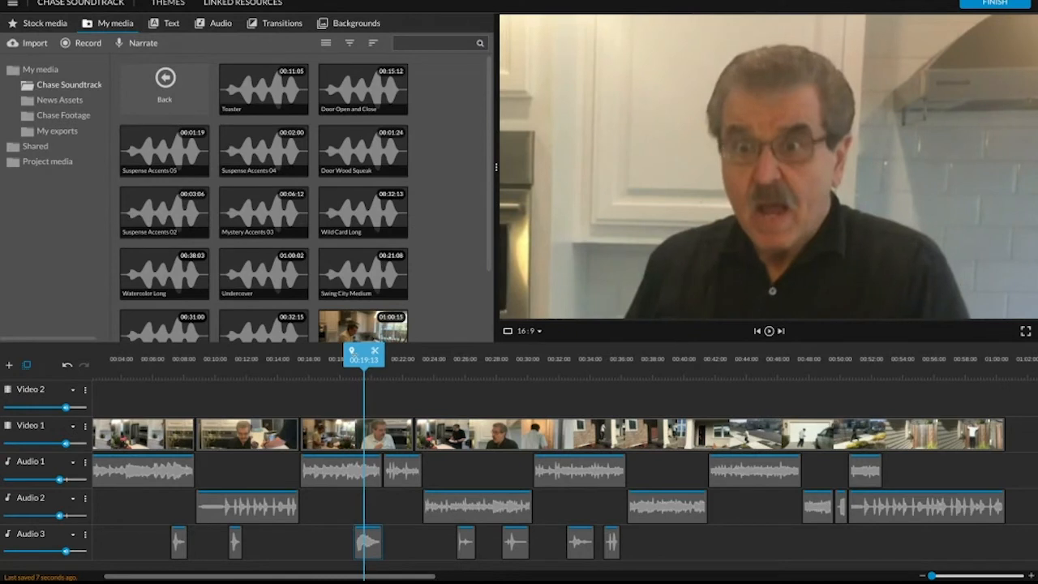
# Move Suspense Accents 05 on Audio 3 to start at about 00:19:15 and play the shocked reaction from 00:18:05.
pyautogui.moveTo(363, 359); pyautogui.dragTo(365, 359)
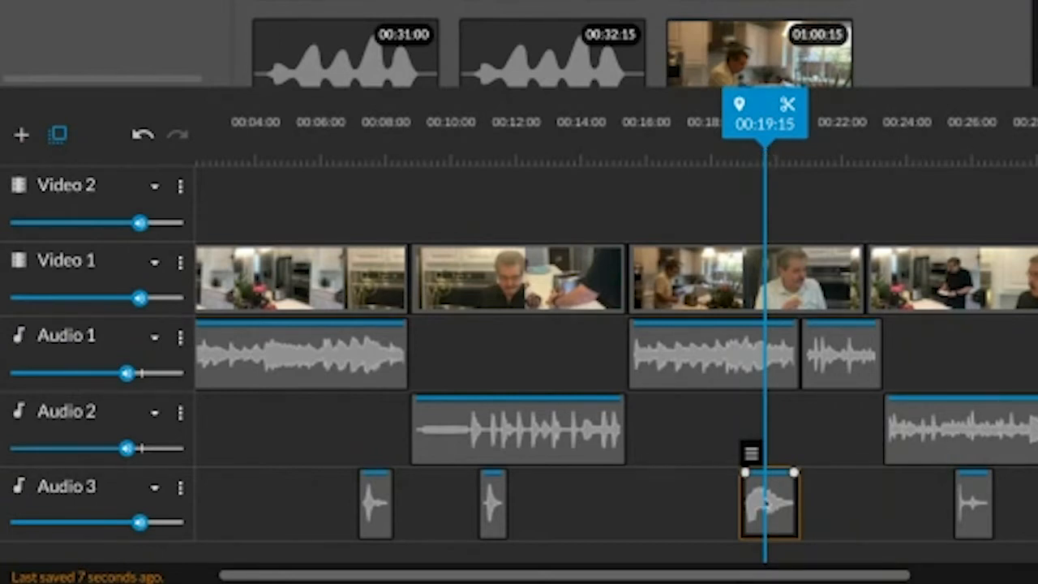
pyautogui.moveTo(775, 509); pyautogui.dragTo(785, 491)
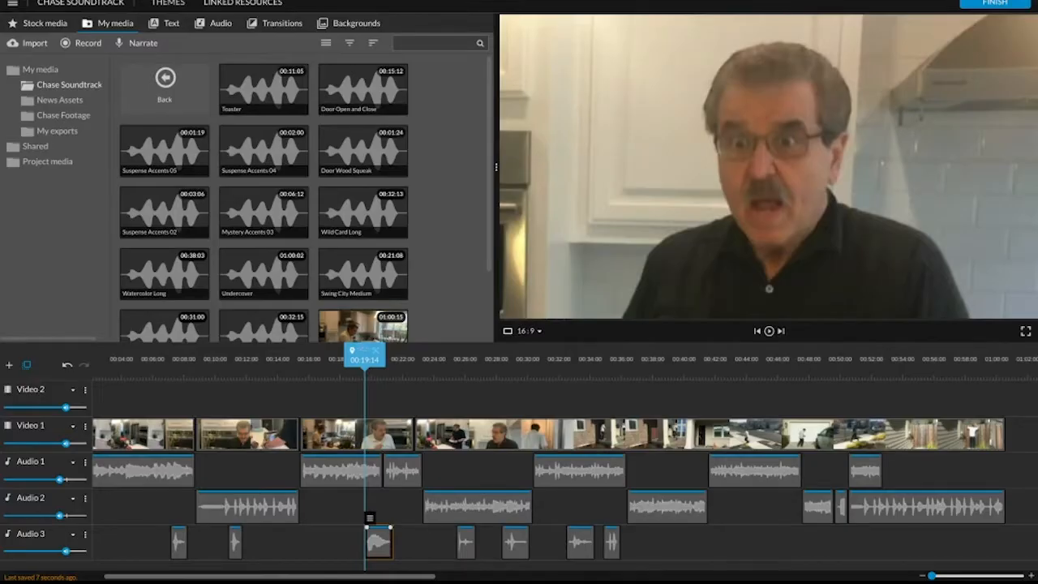
pyautogui.click(344, 369)
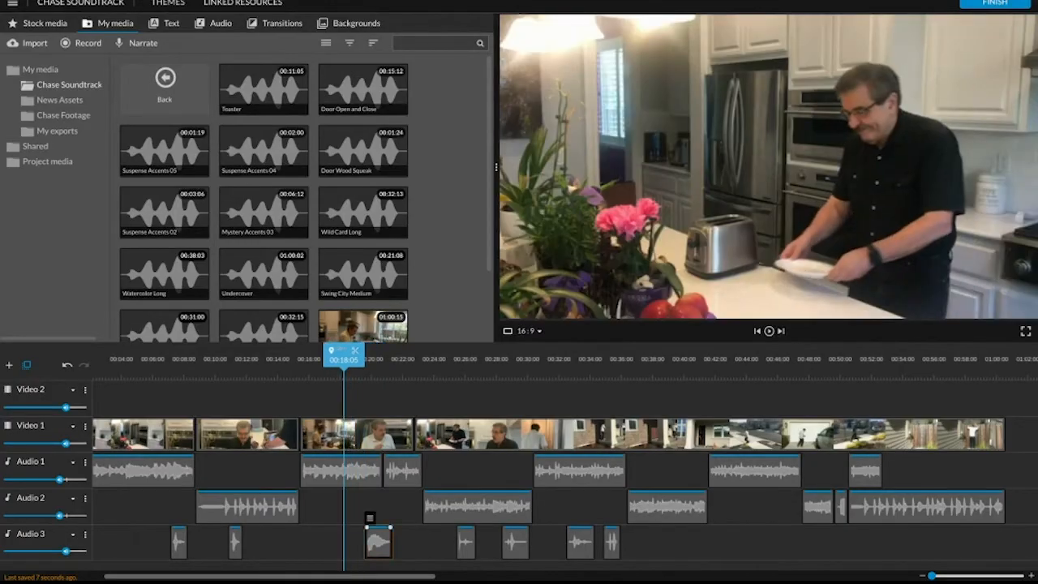
pyautogui.press('space')
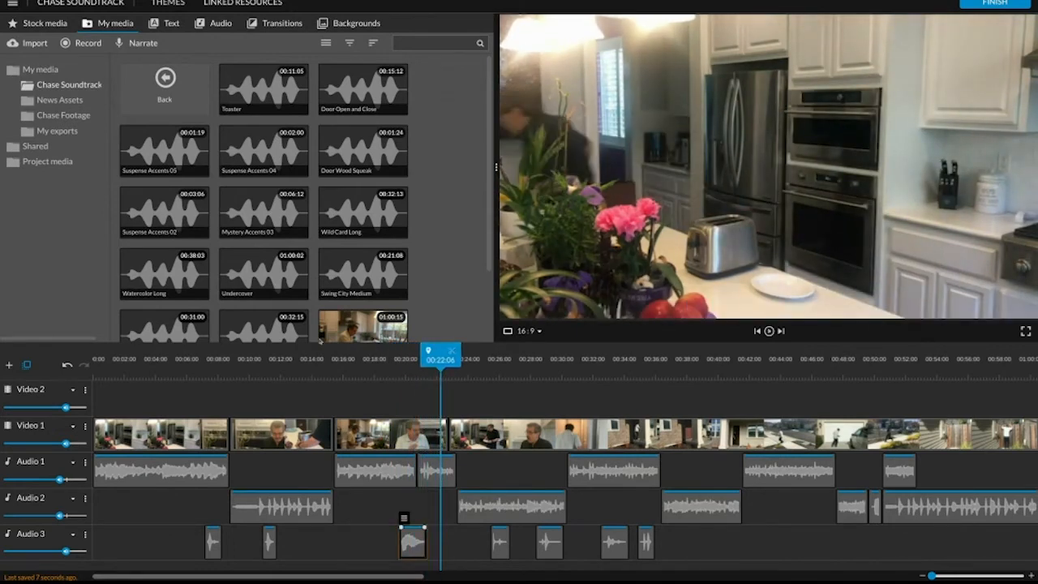
# Unsolo the Audio 3 track and play the shocked reaction together with the music.
pyautogui.click(84, 534)
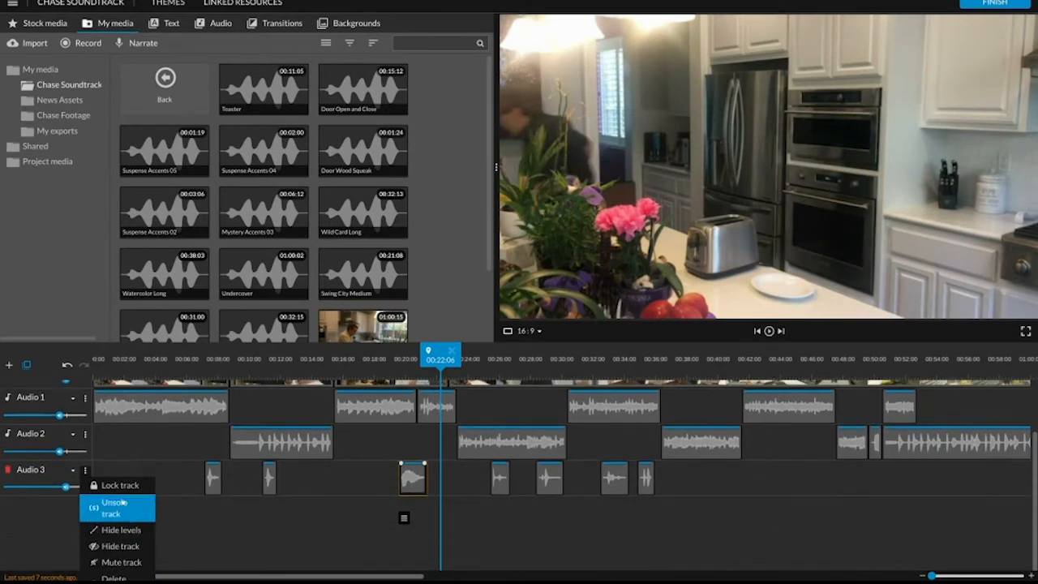
pyautogui.click(115, 507)
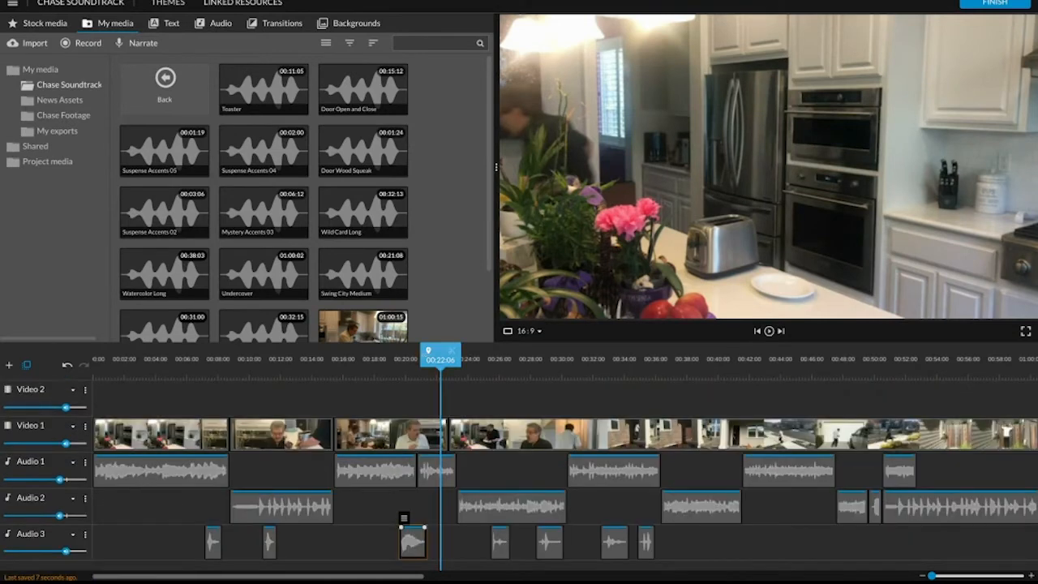
pyautogui.click(363, 541)
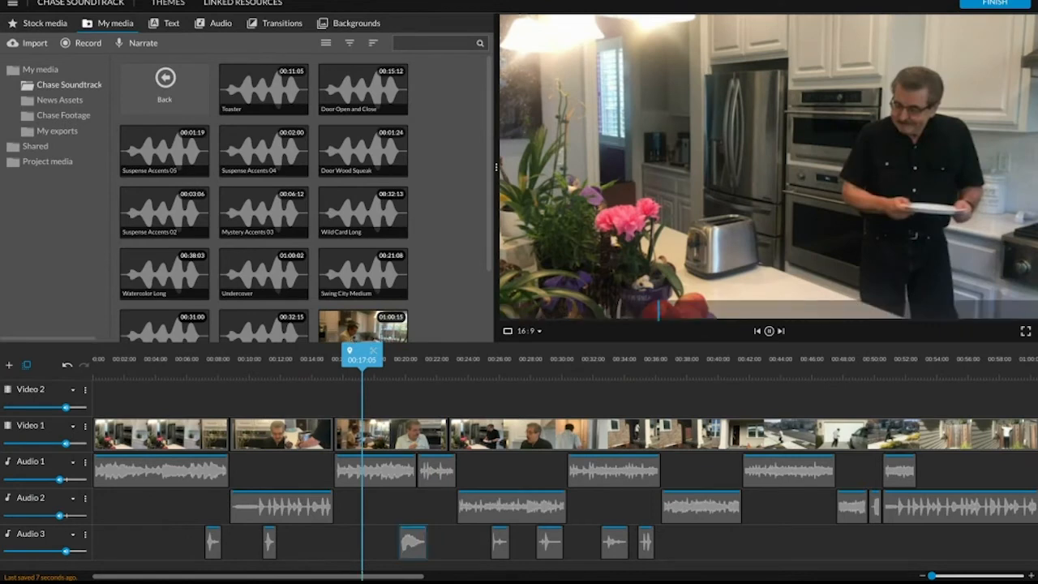
pyautogui.click(769, 331)
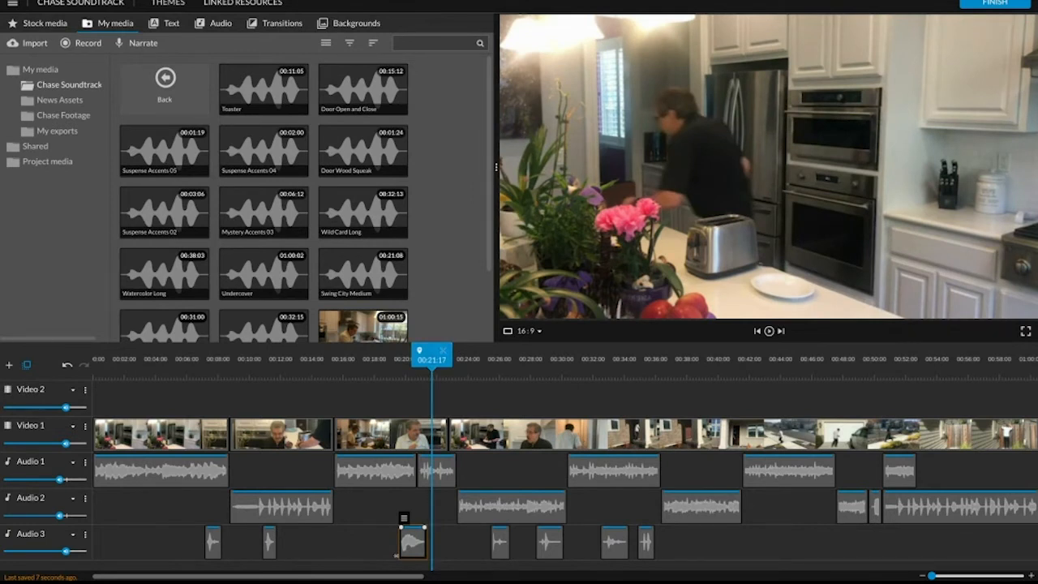
# Set the playhead to 00:53:07 in the fence scene and preview Suspense Accents 04, Mystery Accents 03 and Suspense Accents 02.
pyautogui.moveTo(398, 577); pyautogui.dragTo(574, 579)
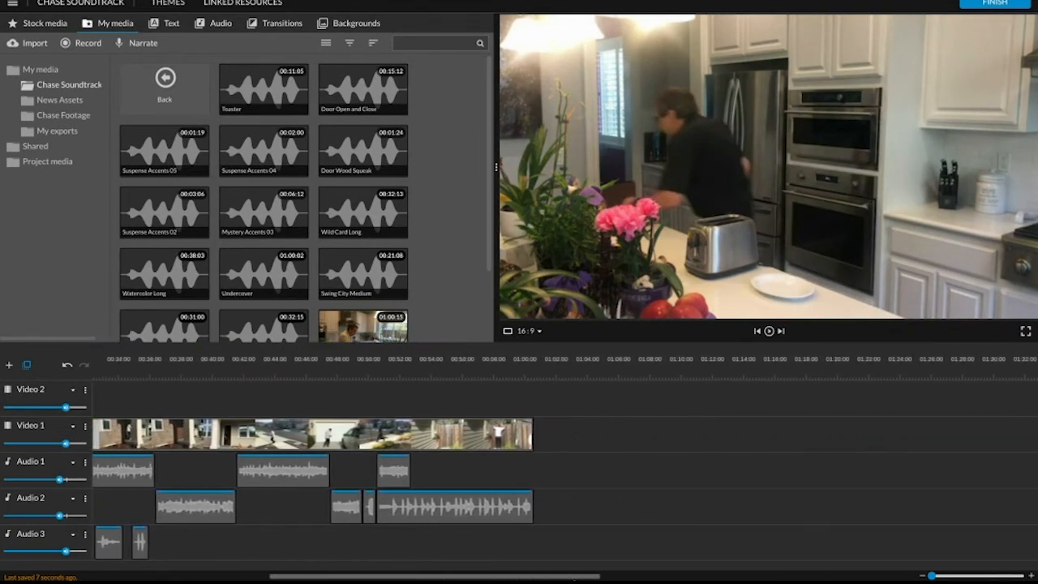
pyautogui.moveTo(445, 373); pyautogui.dragTo(420, 375)
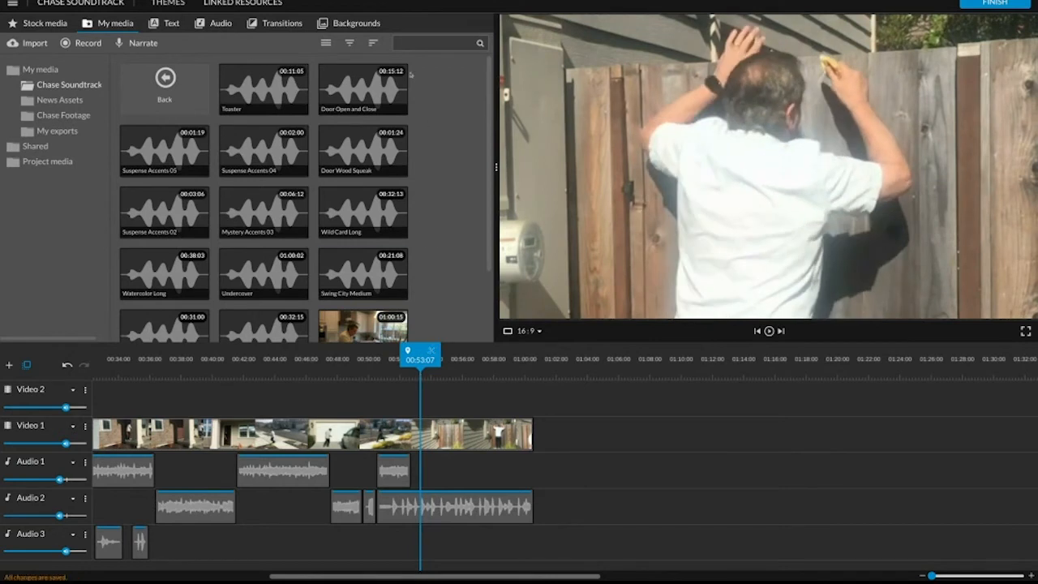
pyautogui.click(267, 143)
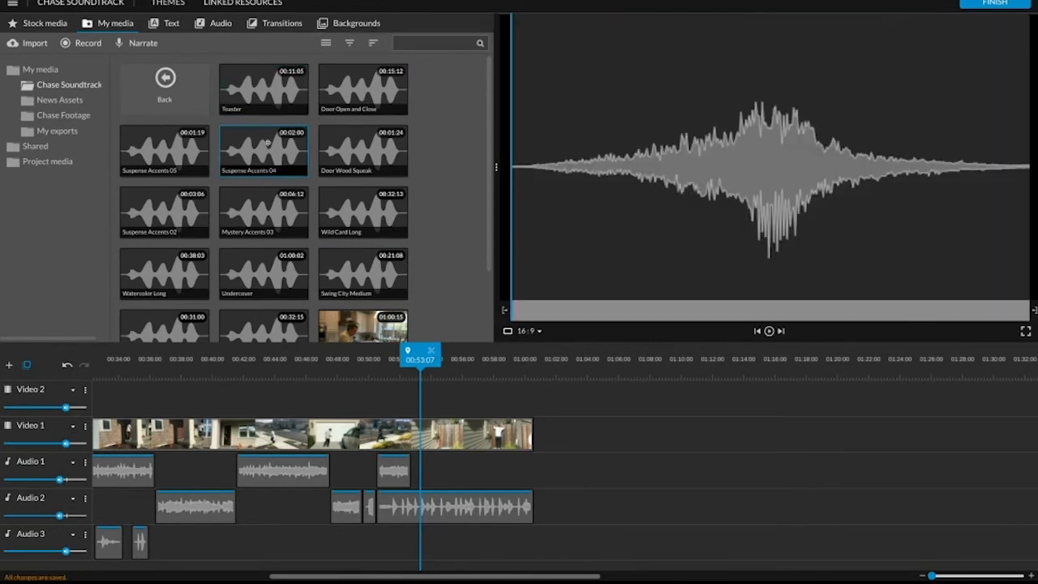
pyautogui.click(768, 332)
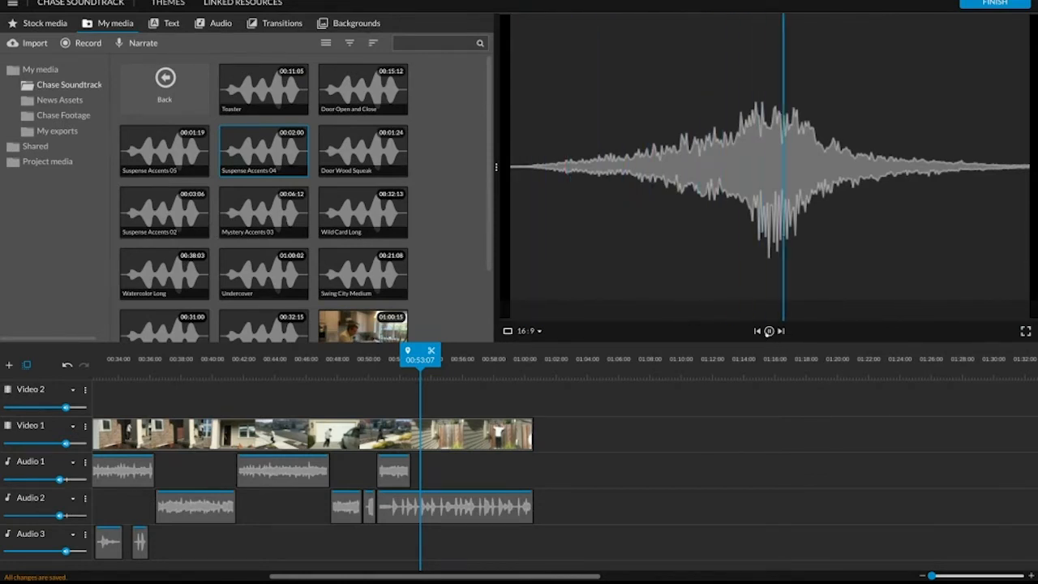
pyautogui.click(251, 212)
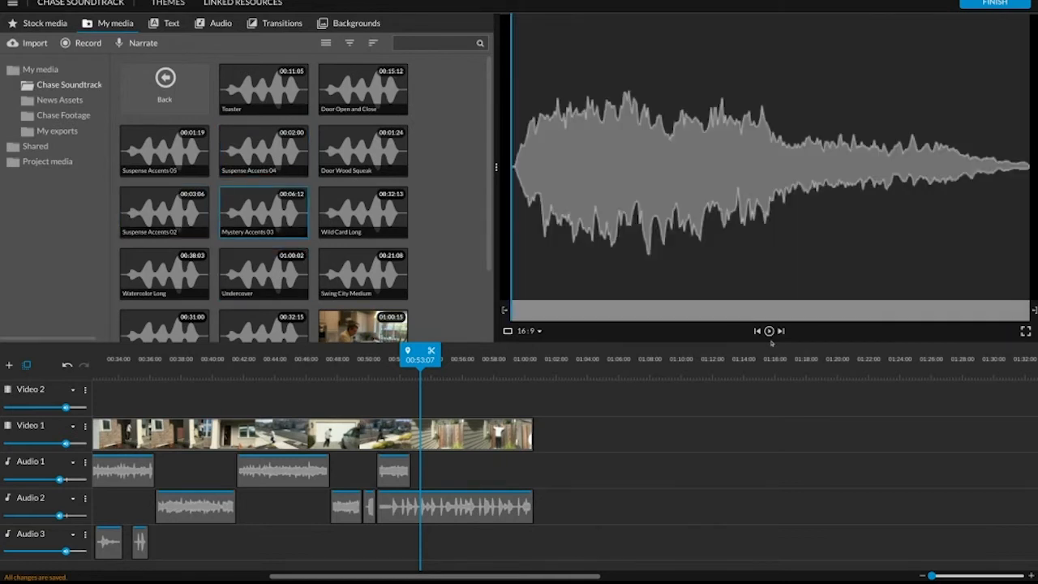
pyautogui.click(768, 331)
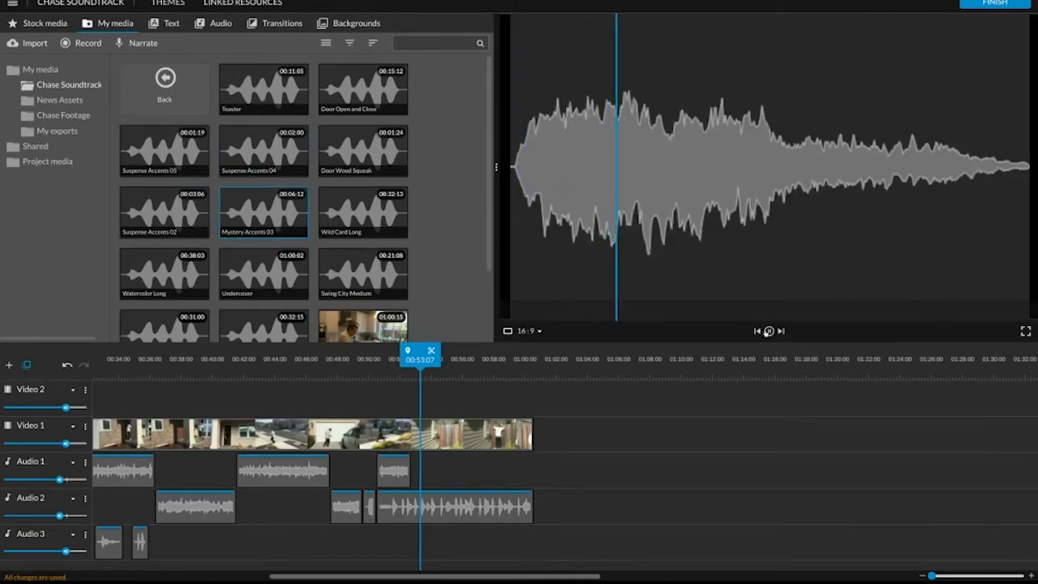
pyautogui.click(206, 231)
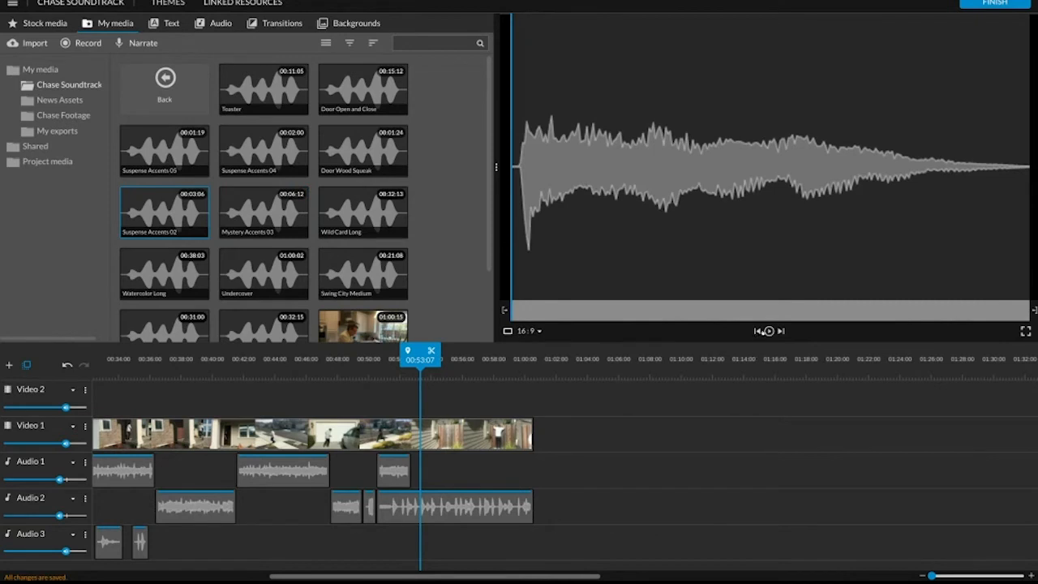
pyautogui.click(763, 331)
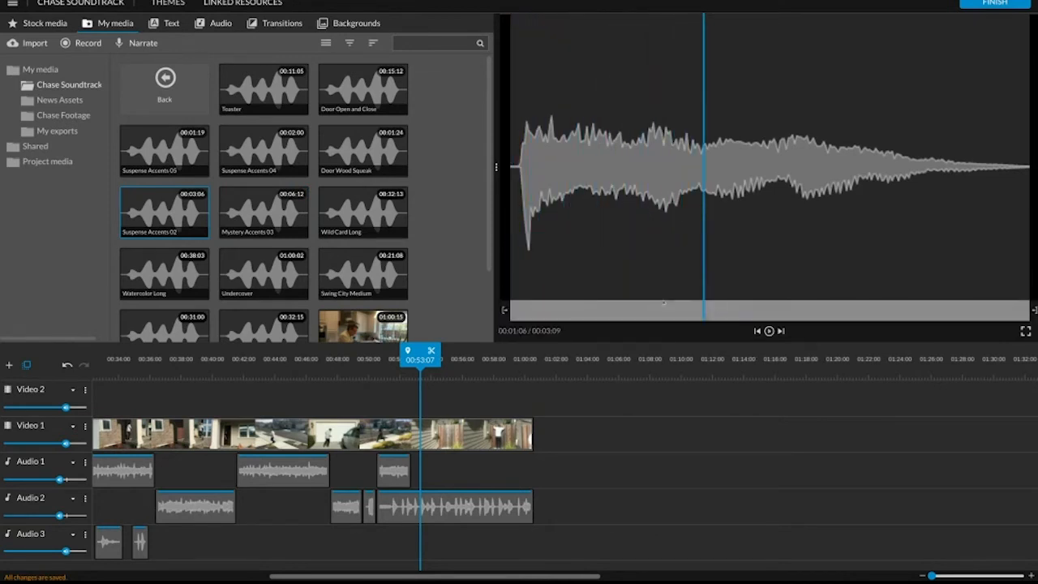
# Place Mystery Accents 03 on Audio 3 in the fence scene and align its start to about 00:53:04.
pyautogui.click(257, 201)
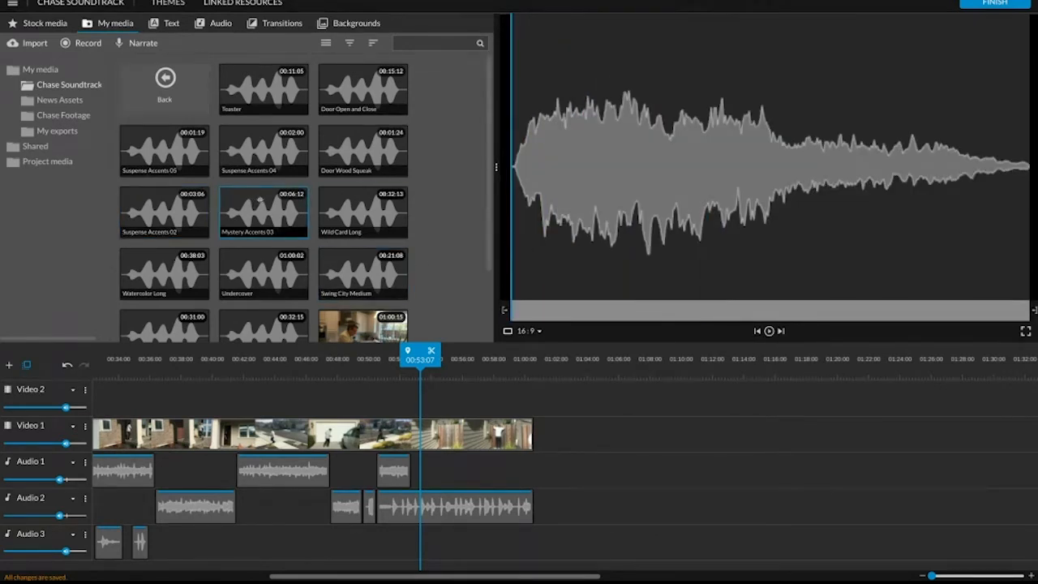
pyautogui.moveTo(259, 199); pyautogui.dragTo(433, 539)
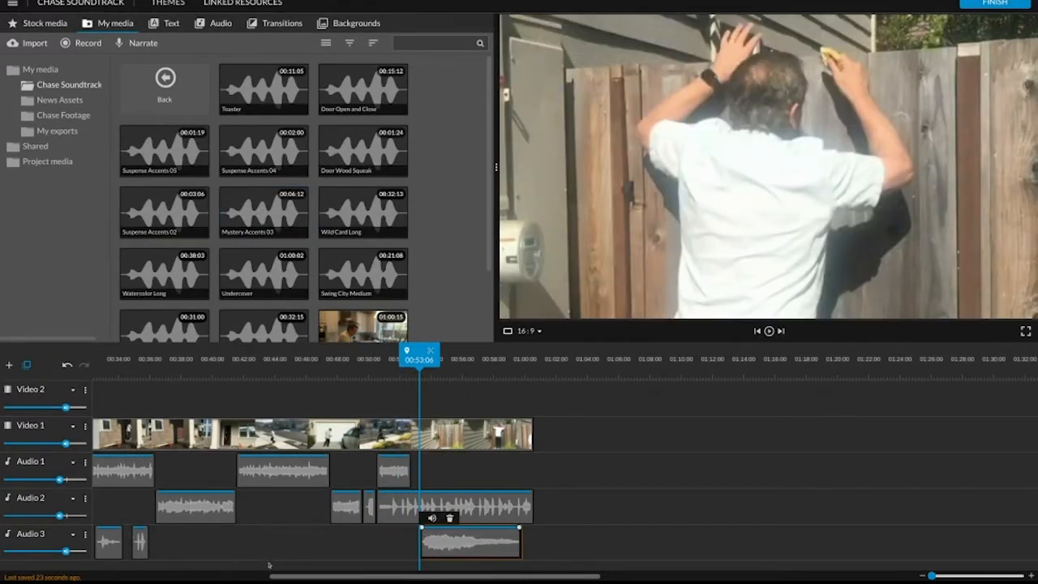
pyautogui.moveTo(468, 578)
pyautogui.moveTo(419, 356)
pyautogui.mouseDown()
pyautogui.moveTo(430, 357)
pyautogui.moveTo(398, 372)
pyautogui.moveTo(410, 375)
pyautogui.mouseUp()
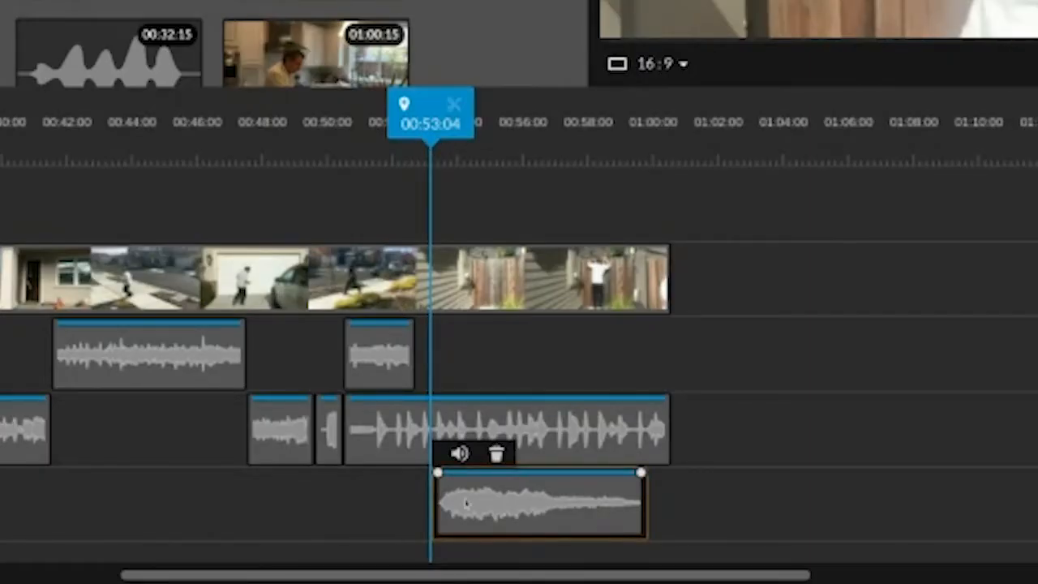
pyautogui.moveTo(463, 503)
pyautogui.mouseDown()
pyautogui.moveTo(473, 493)
pyautogui.moveTo(442, 491)
pyautogui.moveTo(464, 493)
pyautogui.mouseUp()
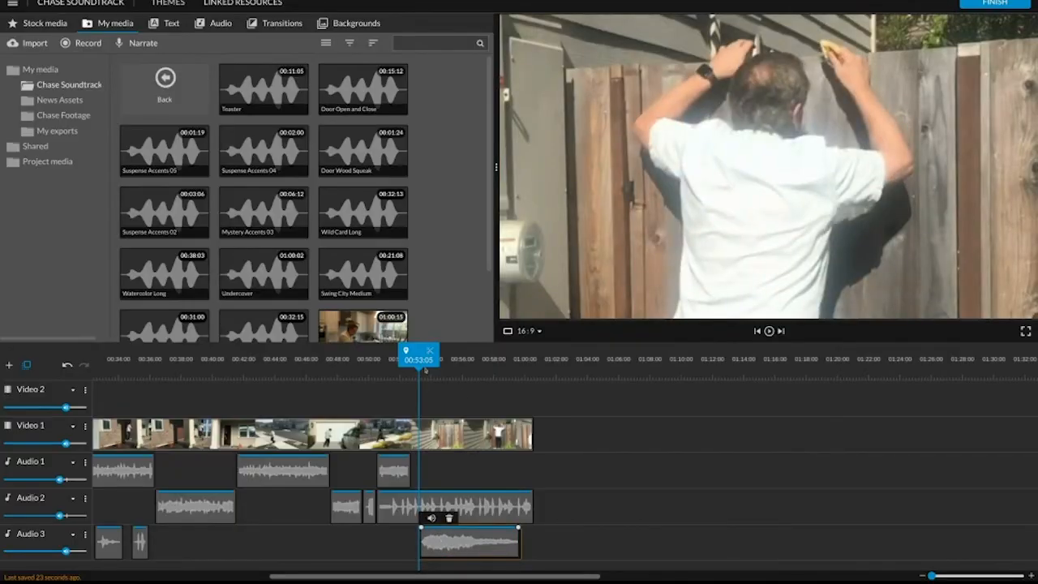
# Solo the Audio 3 track and play the fence scene from 00:51:20 to check the Mystery Accents 03 timing.
pyautogui.moveTo(425, 369); pyautogui.dragTo(396, 370)
pyautogui.click(84, 533)
pyautogui.scroll(-2, 140, 533)
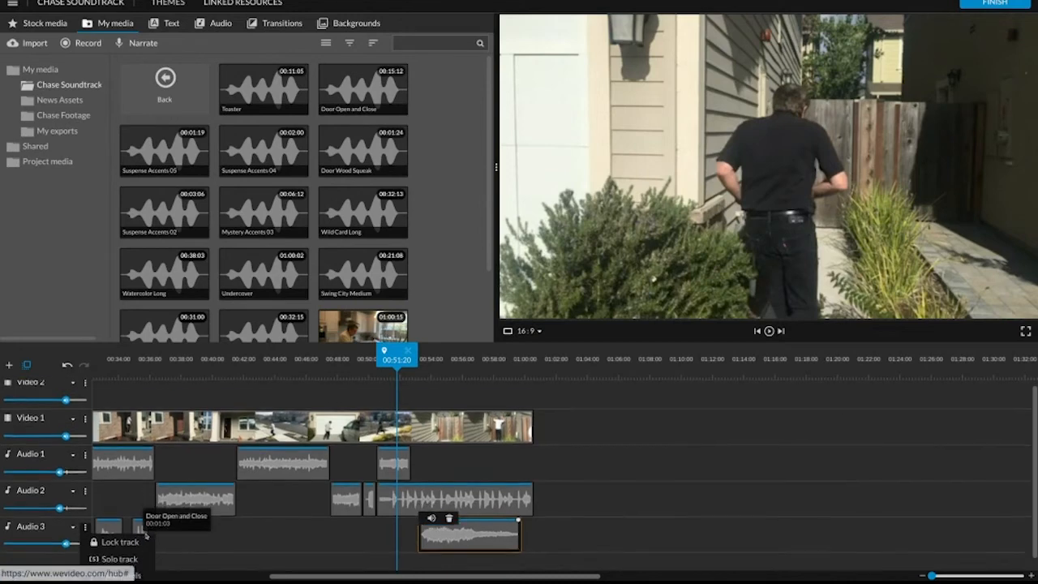
pyautogui.click(140, 513)
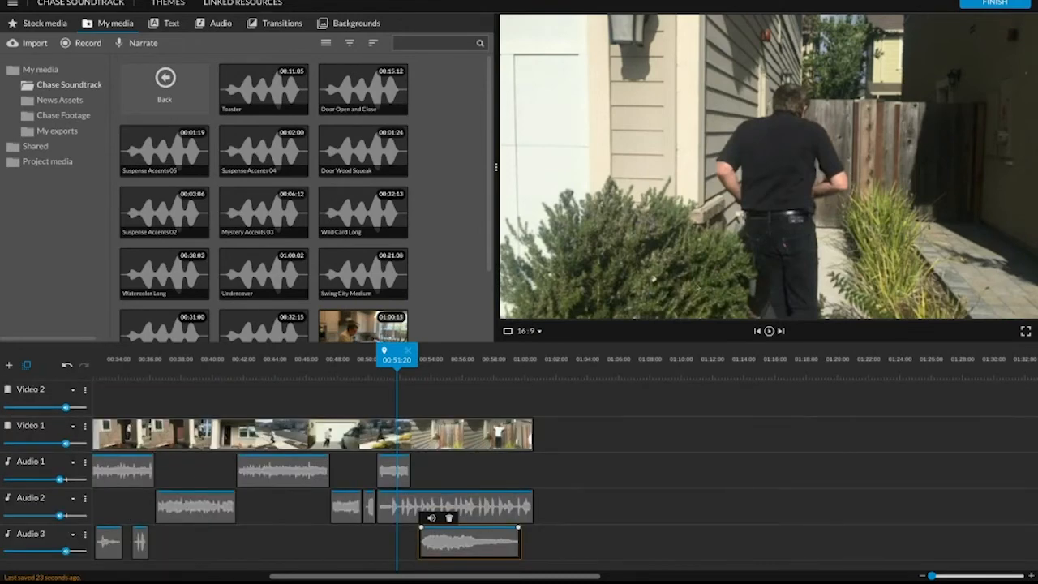
pyautogui.press('space')
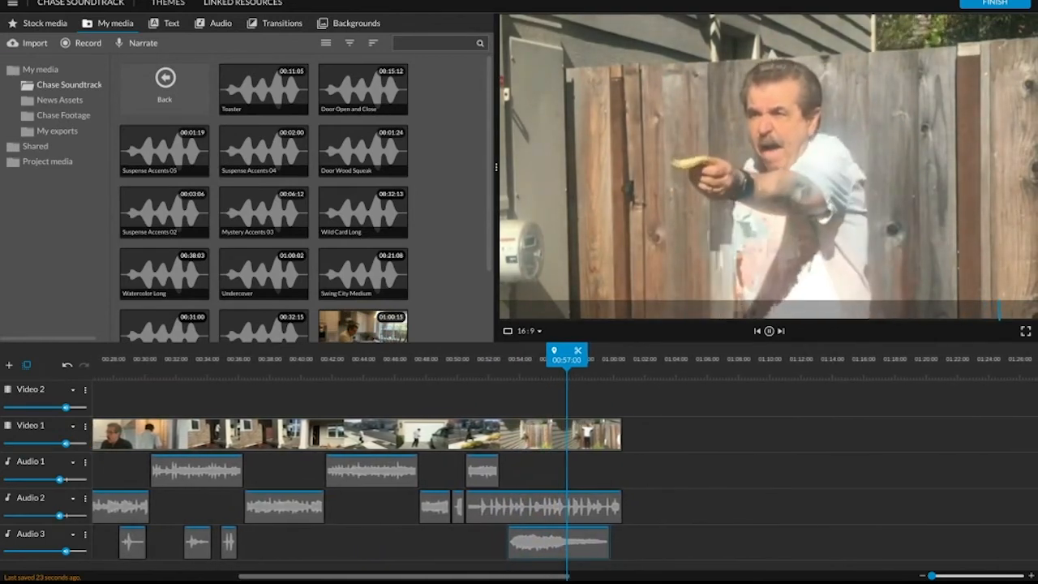
pyautogui.press('space')
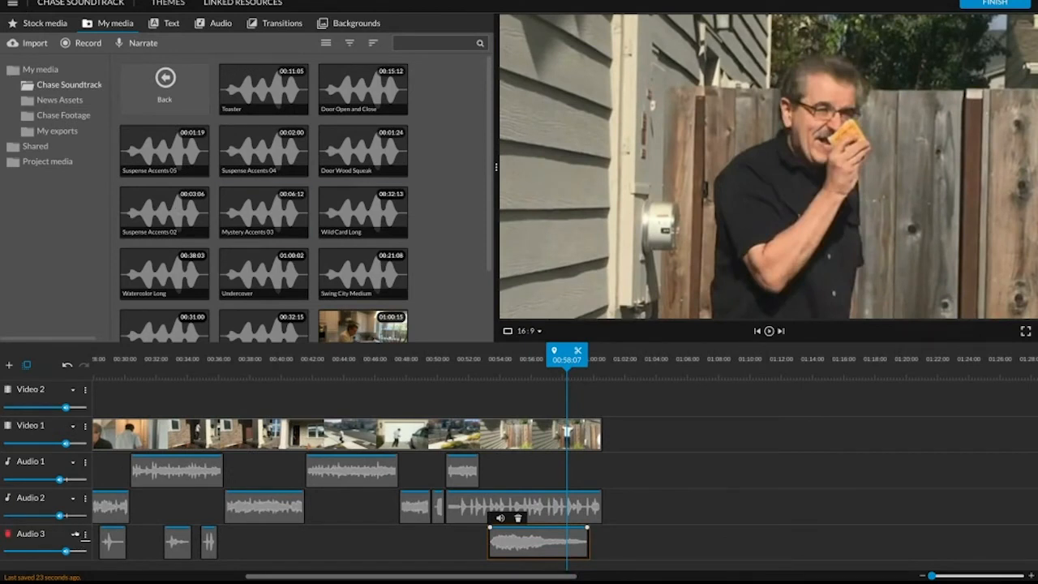
# Unsolo the Audio 3 track and play the fence scene with the music from 00:51:22.
pyautogui.scroll(-2, 119, 522)
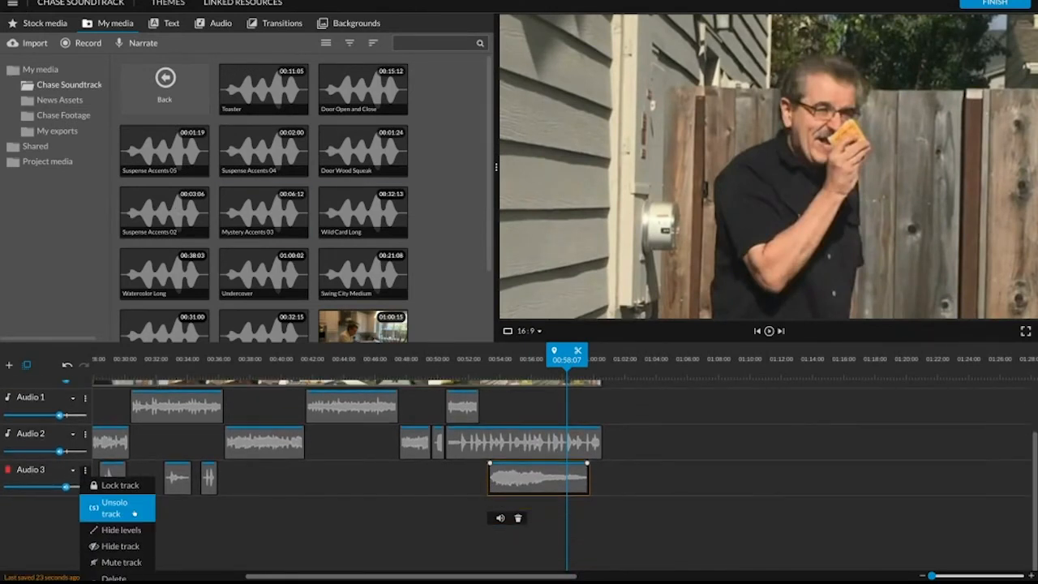
pyautogui.click(118, 507)
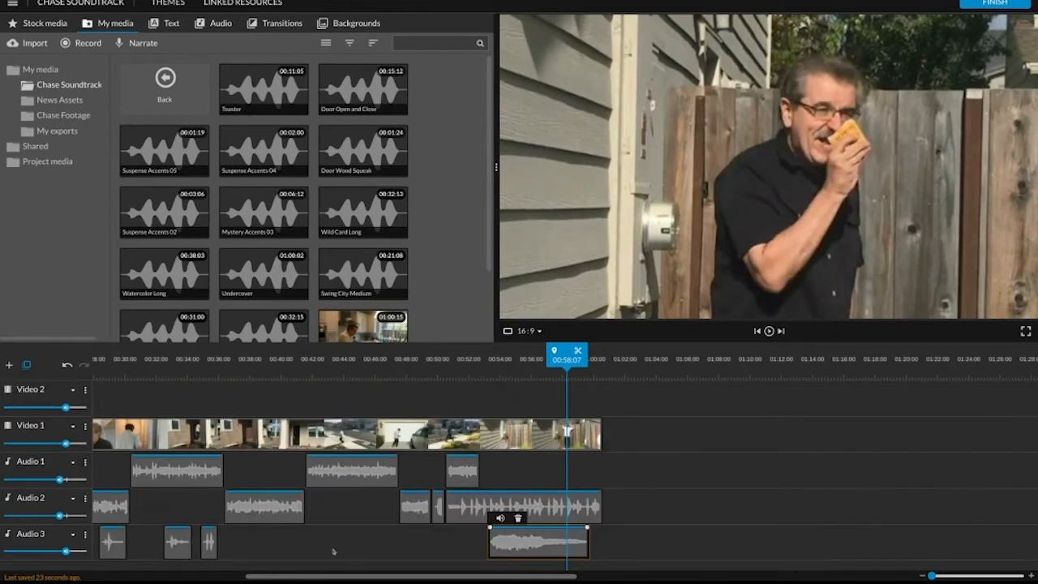
pyautogui.moveTo(476, 346); pyautogui.dragTo(460, 346)
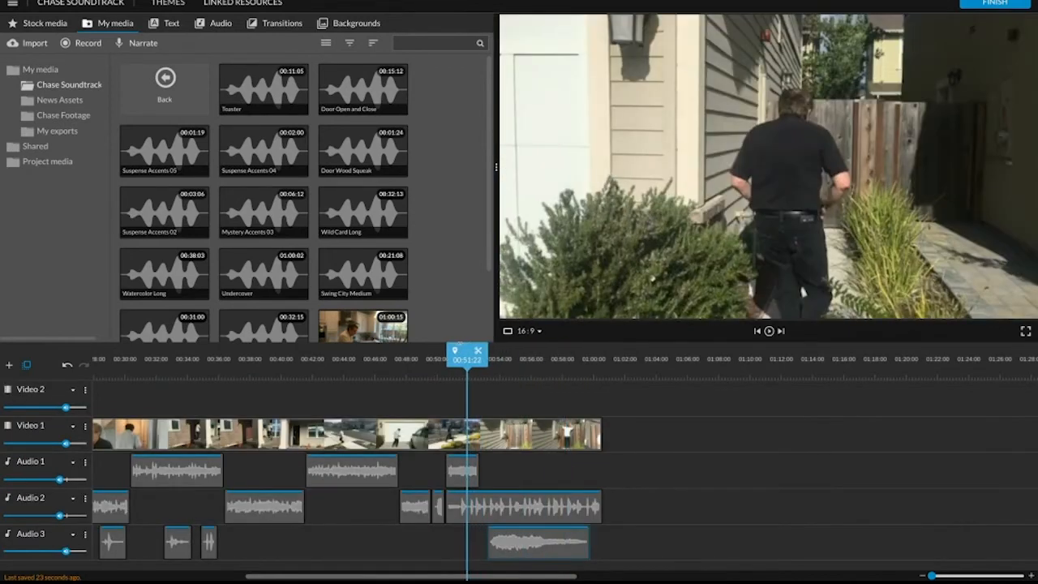
pyautogui.press('space')
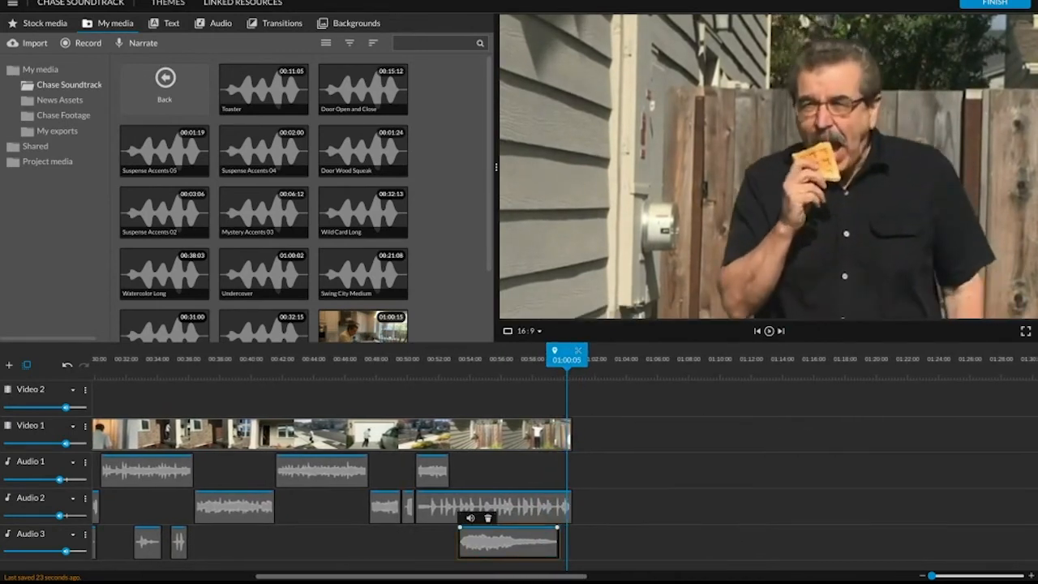
# Play the ending once more from 00:49:10 to judge the accent against the music.
pyautogui.click(398, 372)
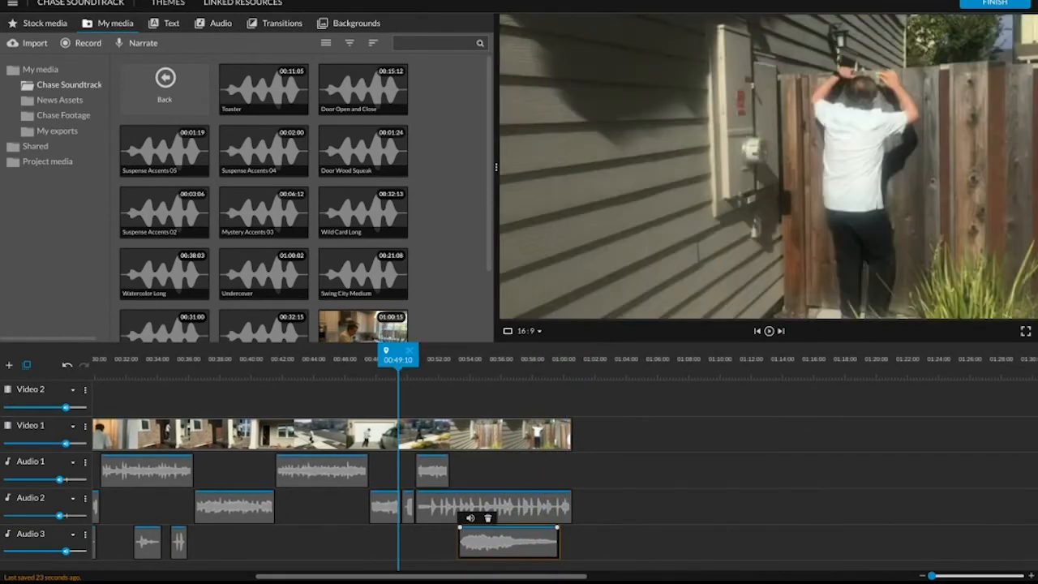
pyautogui.press('space')
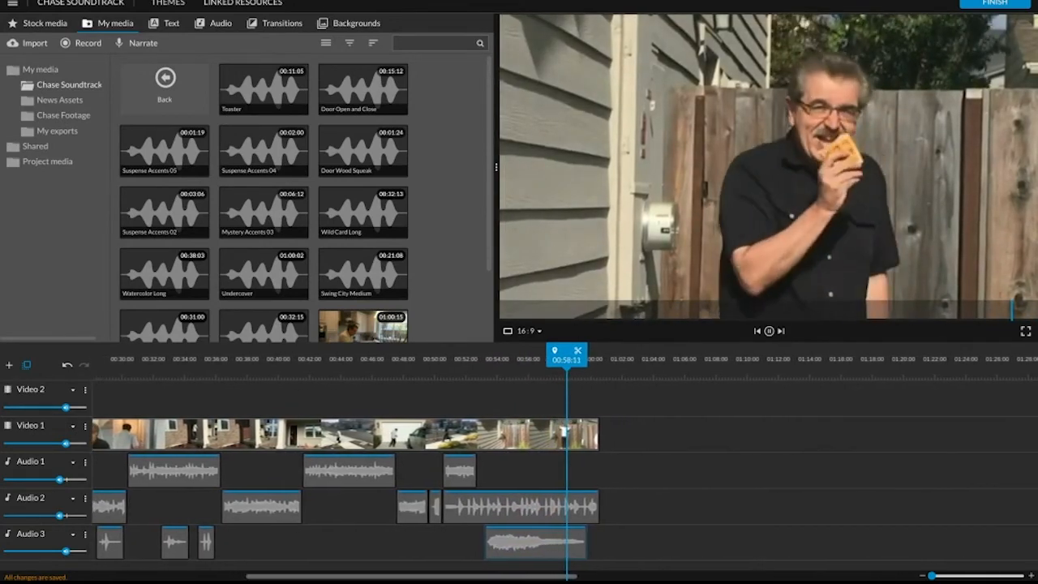
pyautogui.press('space')
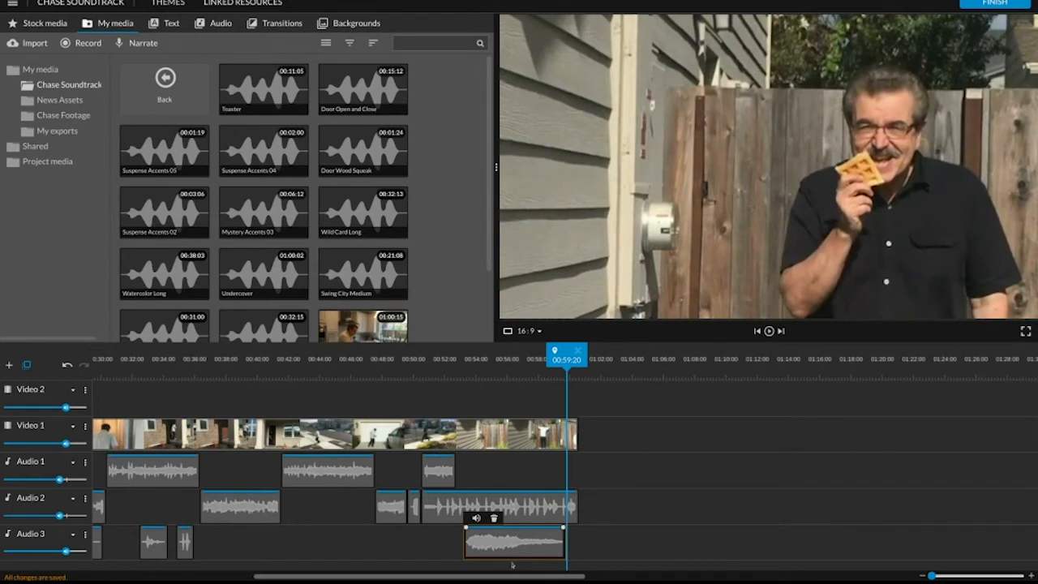
# Turn off the Video 1 track's solo and play the kitchen scene around 00:09:06 to check its original sound against the mix.
pyautogui.moveTo(472, 573); pyautogui.dragTo(311, 573)
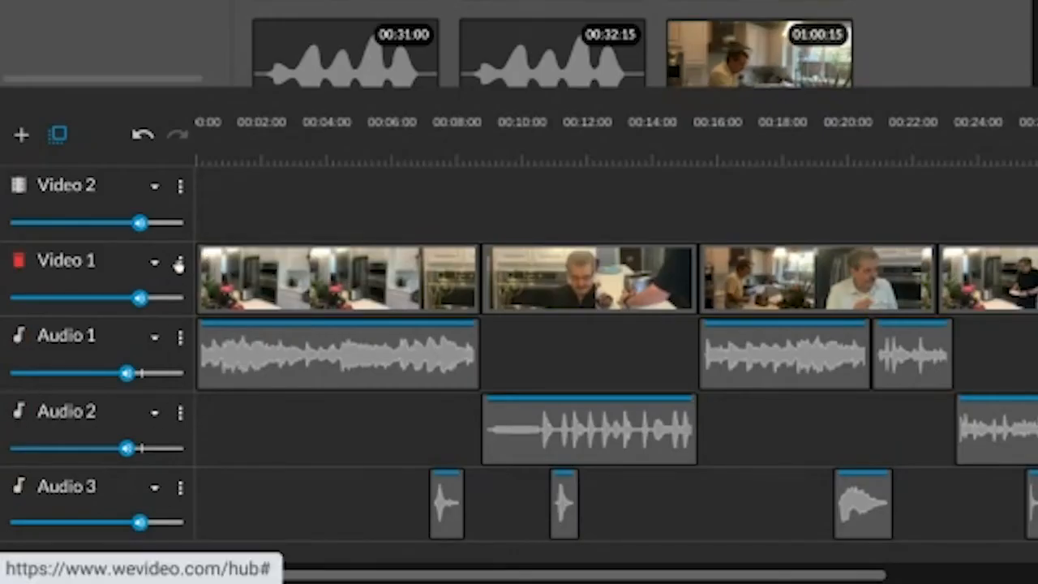
pyautogui.click(84, 426)
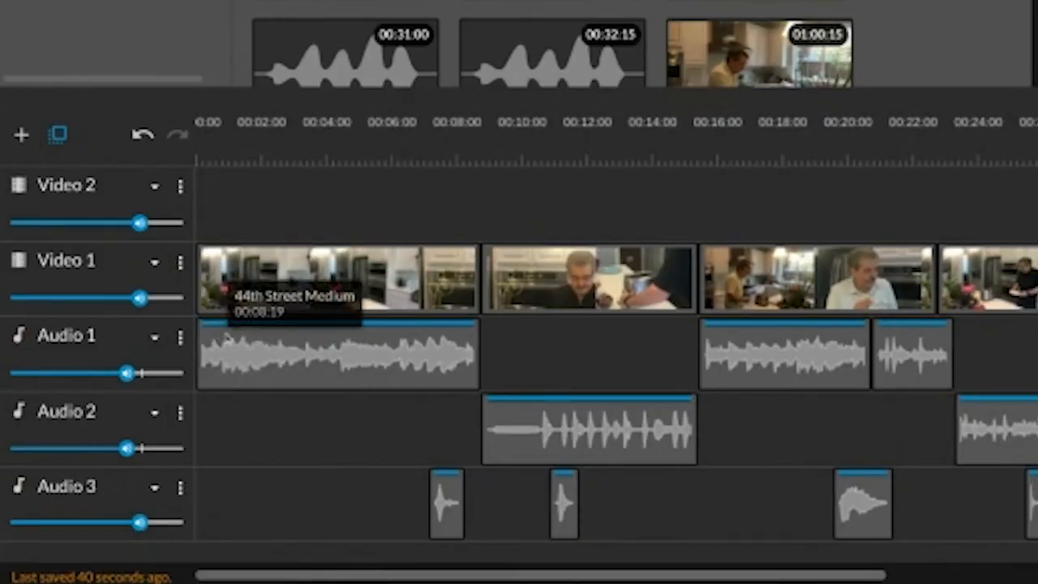
pyautogui.moveTo(492, 164); pyautogui.dragTo(276, 164)
pyautogui.moveTo(268, 104); pyautogui.dragTo(259, 105)
pyautogui.press('space')
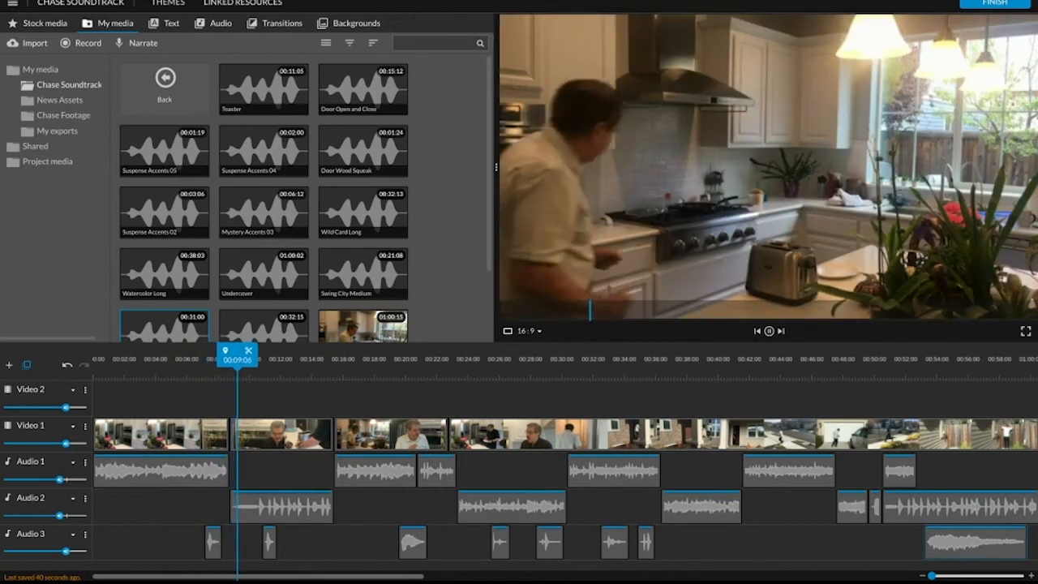
pyautogui.press('space')
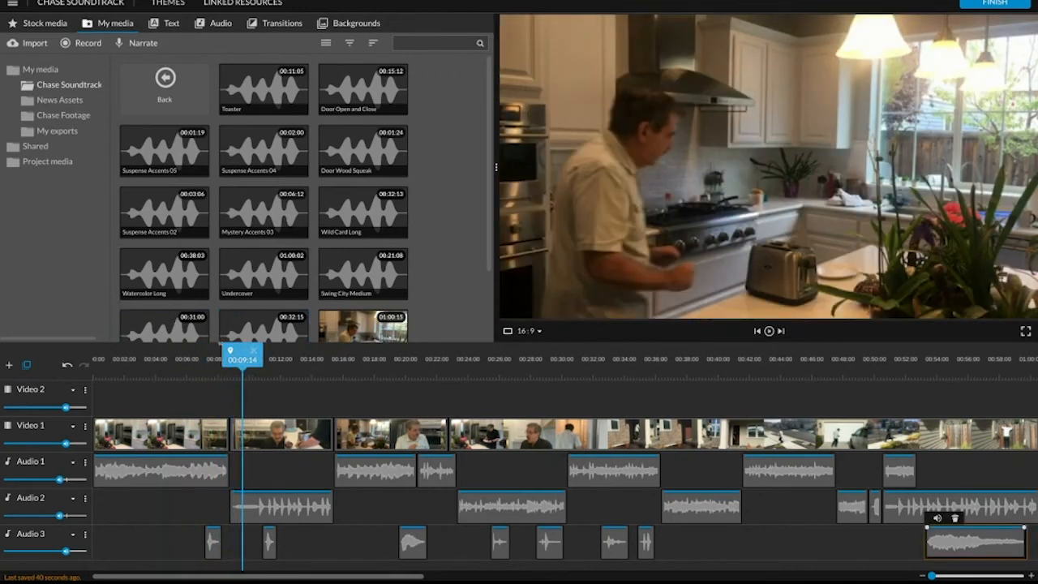
# Move through the timeline to the front-door scene and play it from 00:27:09.
pyautogui.click(303, 358)
pyautogui.click(702, 363)
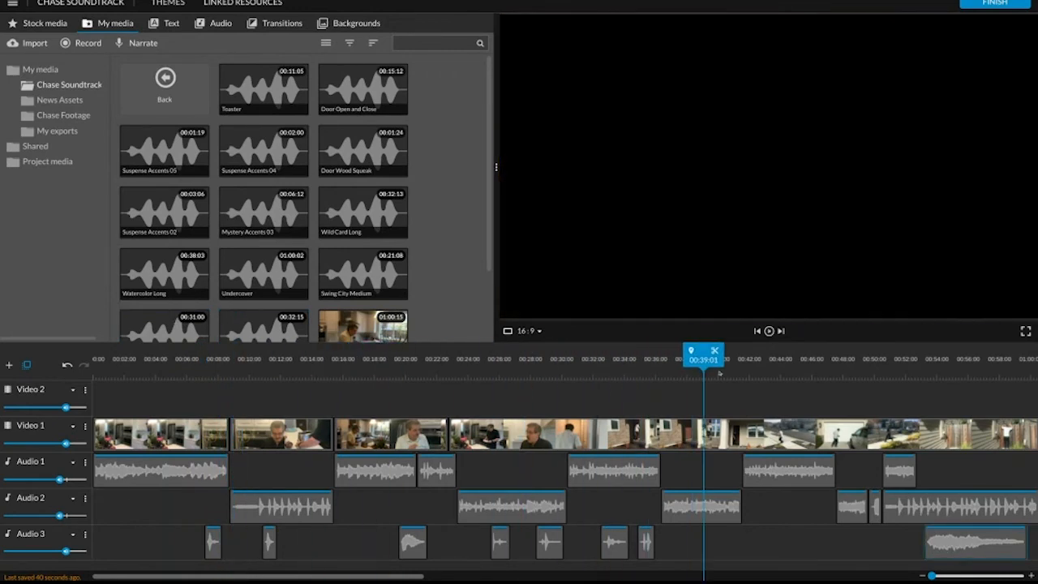
pyautogui.moveTo(719, 372); pyautogui.dragTo(519, 362)
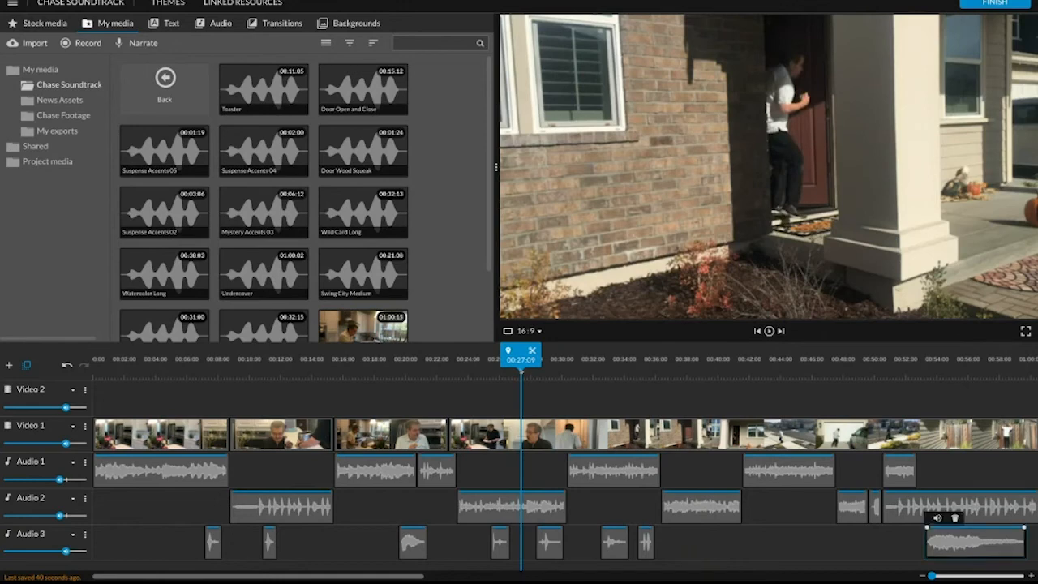
pyautogui.press('space')
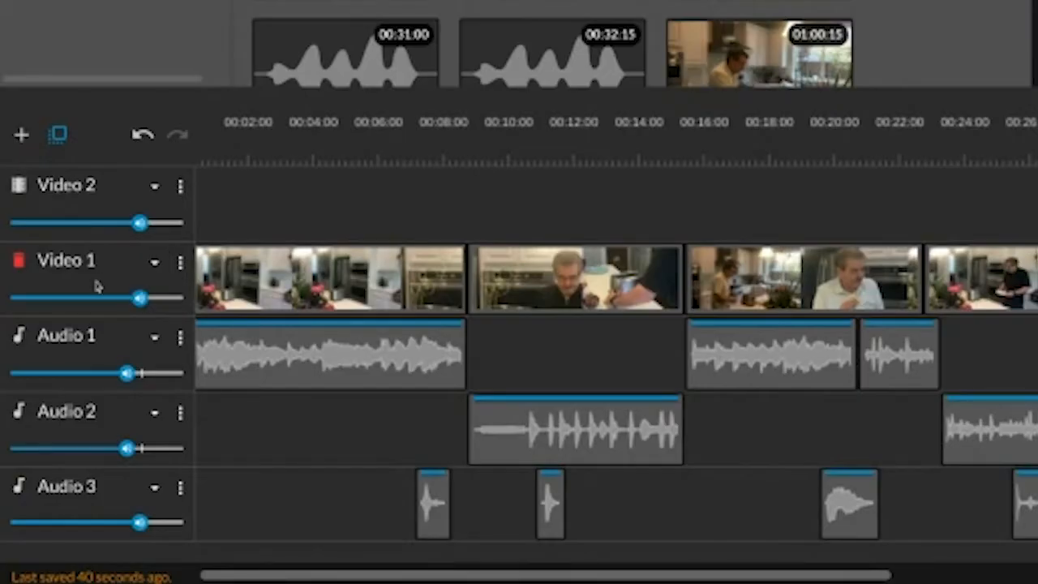
# Lower the Video 1 track's volume to zero and turn off its solo.
pyautogui.moveTo(139, 297); pyautogui.dragTo(4, 299)
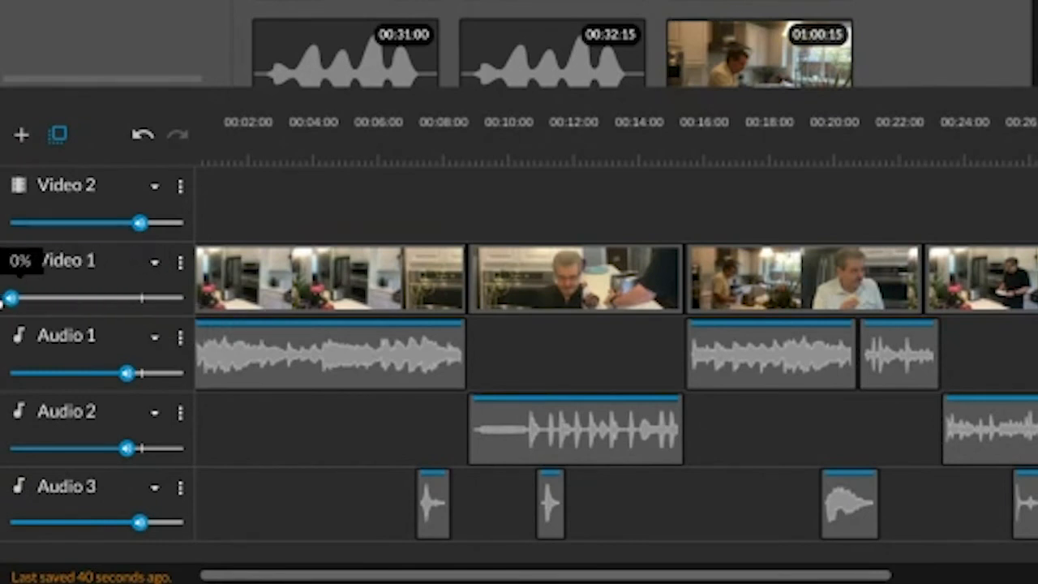
pyautogui.click(179, 263)
pyautogui.click(234, 339)
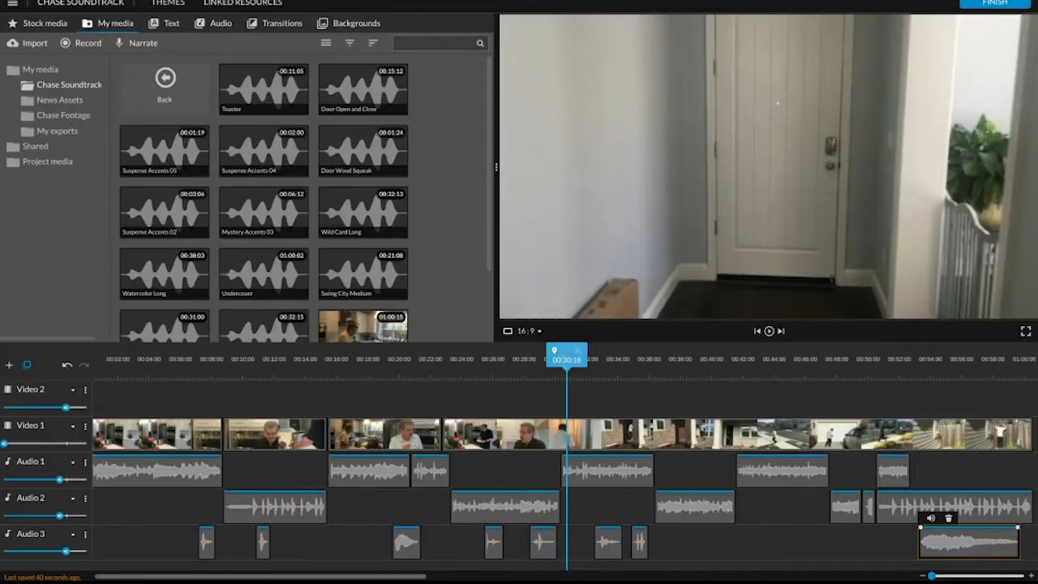
# Play the project from 00:00:00 to check the mix without the original video sound.
pyautogui.moveTo(565, 359); pyautogui.dragTo(92, 365)
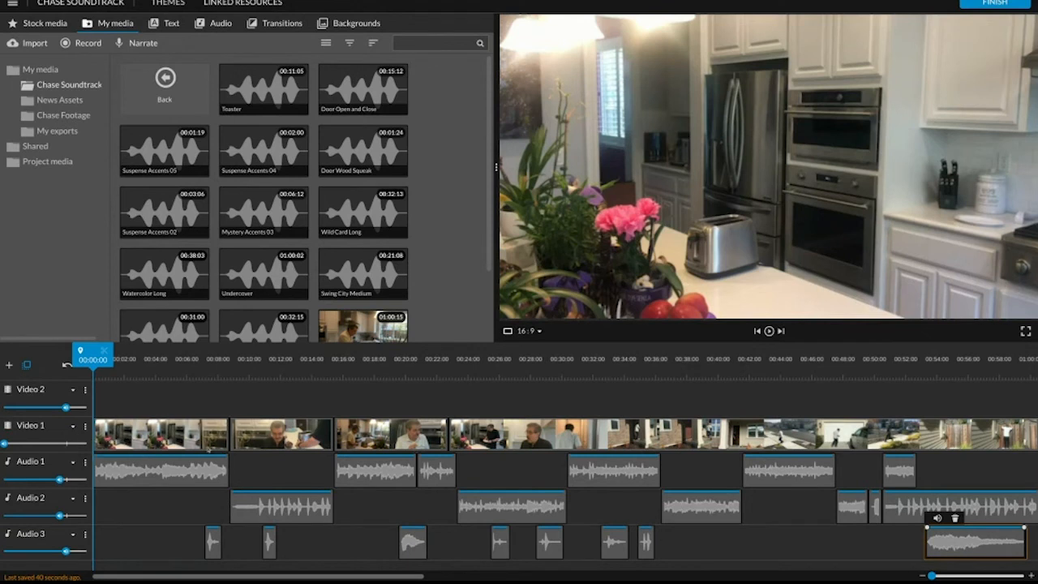
pyautogui.click(767, 305)
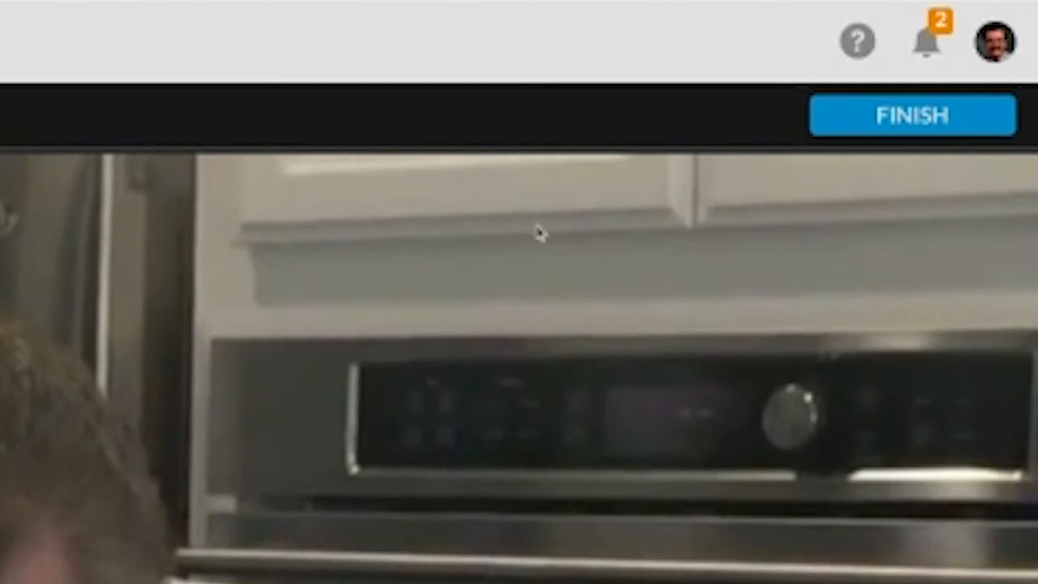
# Export the project as an HD 1280x720 video with the student's full name appended to the title Chase Soundtrack.
pyautogui.click(900, 111)
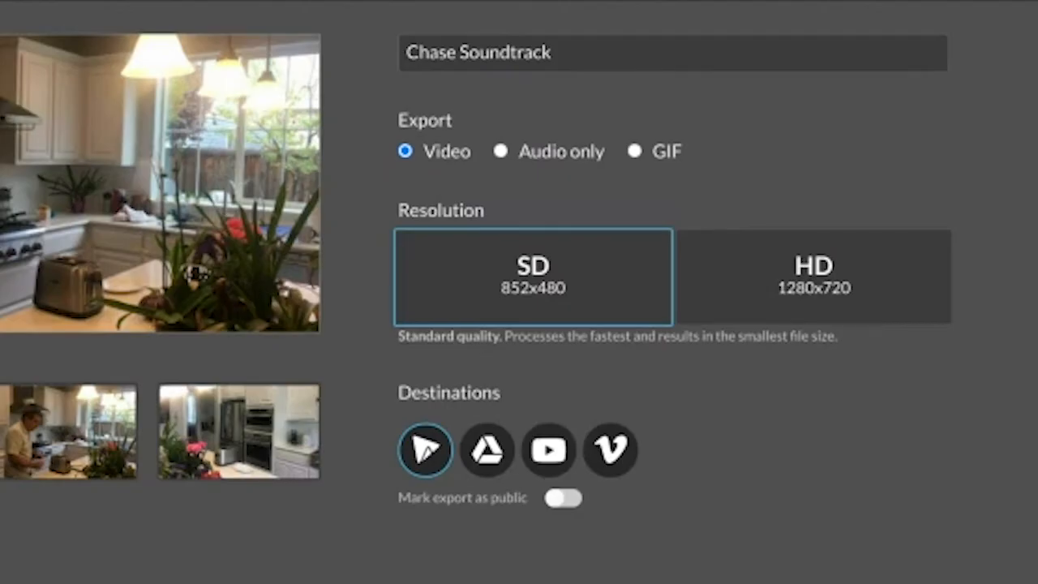
pyautogui.click(781, 303)
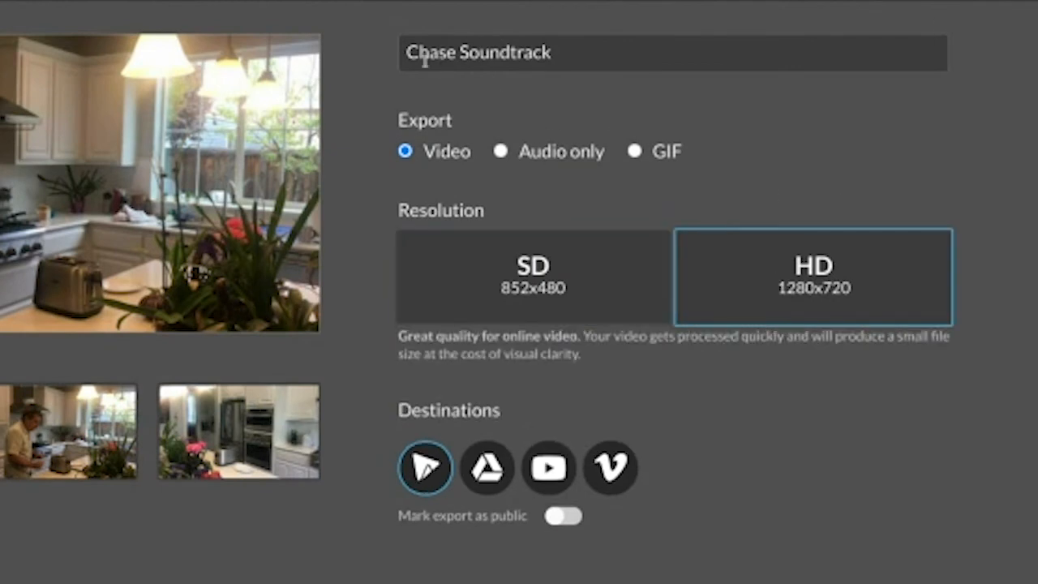
pyautogui.click(587, 42)
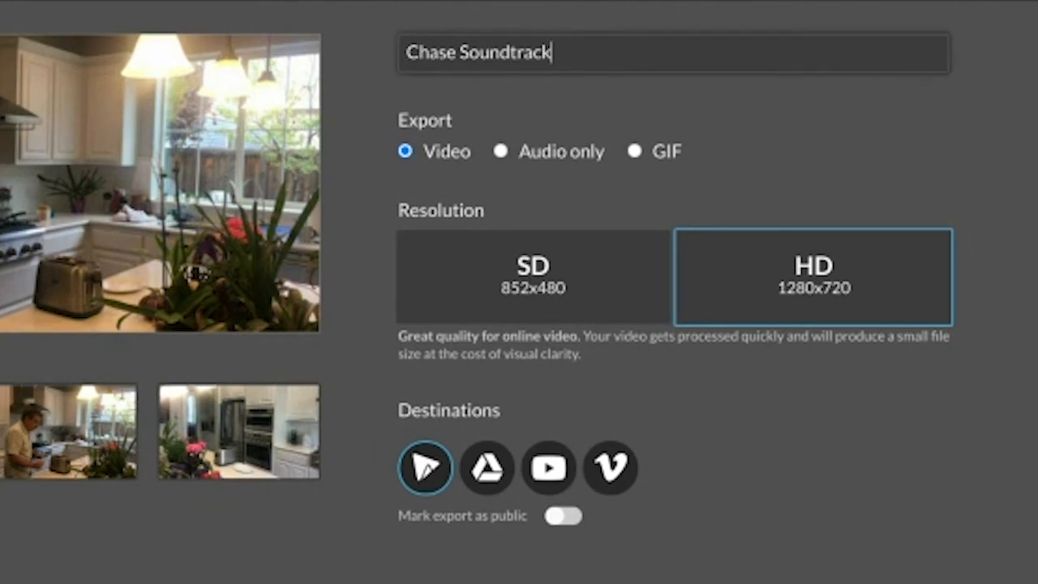
pyautogui.write('M')
pyautogui.press('BackSpace')
pyautogui.write('Jim Shoes')
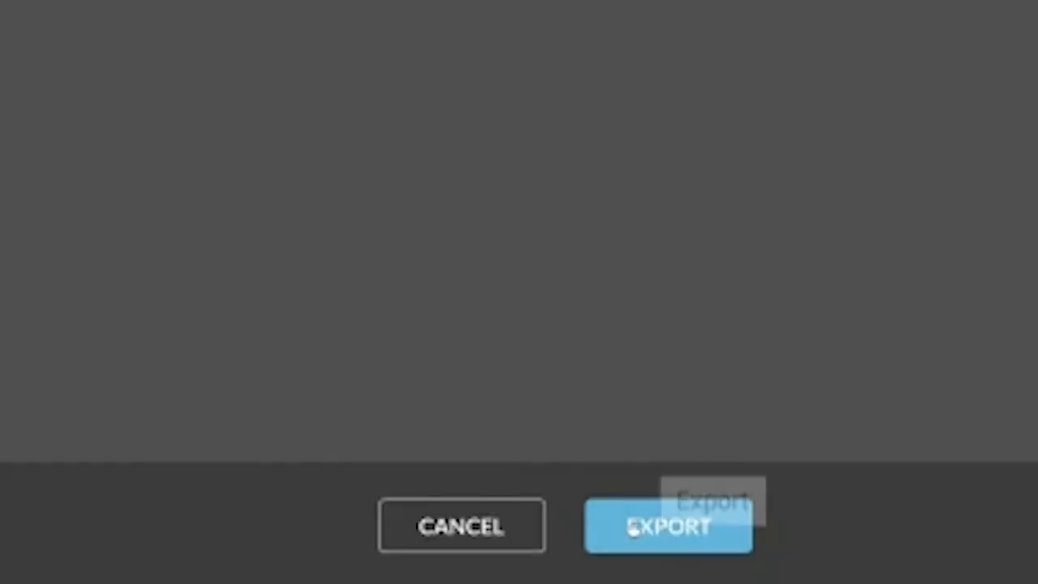
pyautogui.click(777, 565)
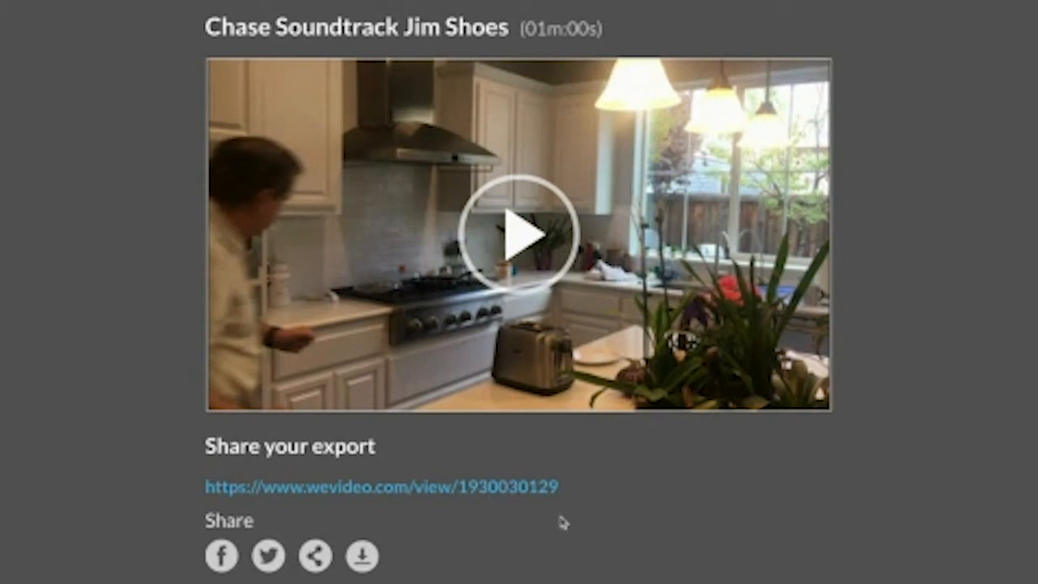
# Open the exported video's view page, download it in HD (1280x720) and save the MP4 beside the project's footage folders.
pyautogui.click(527, 488)
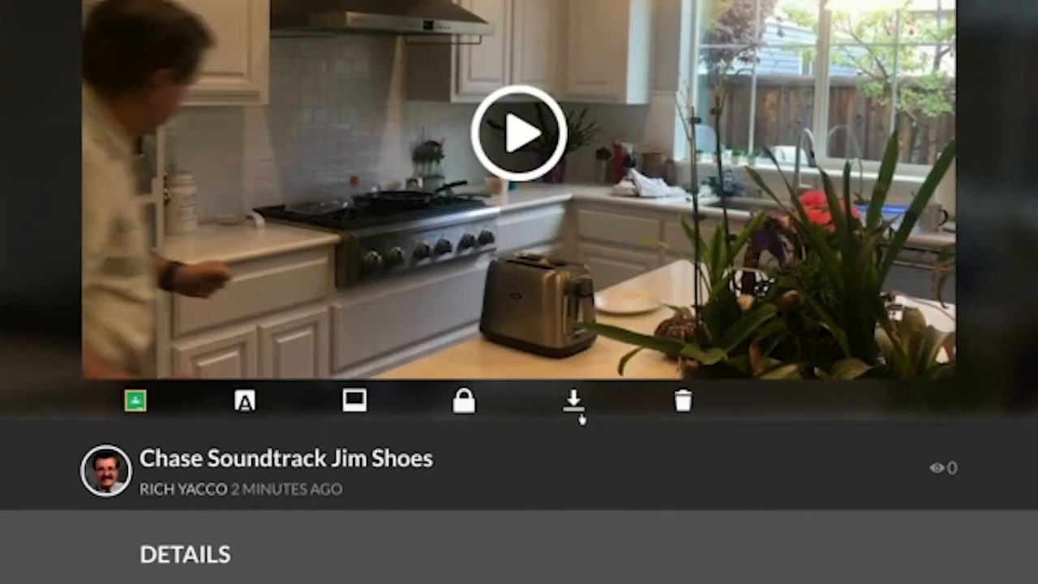
pyautogui.click(572, 403)
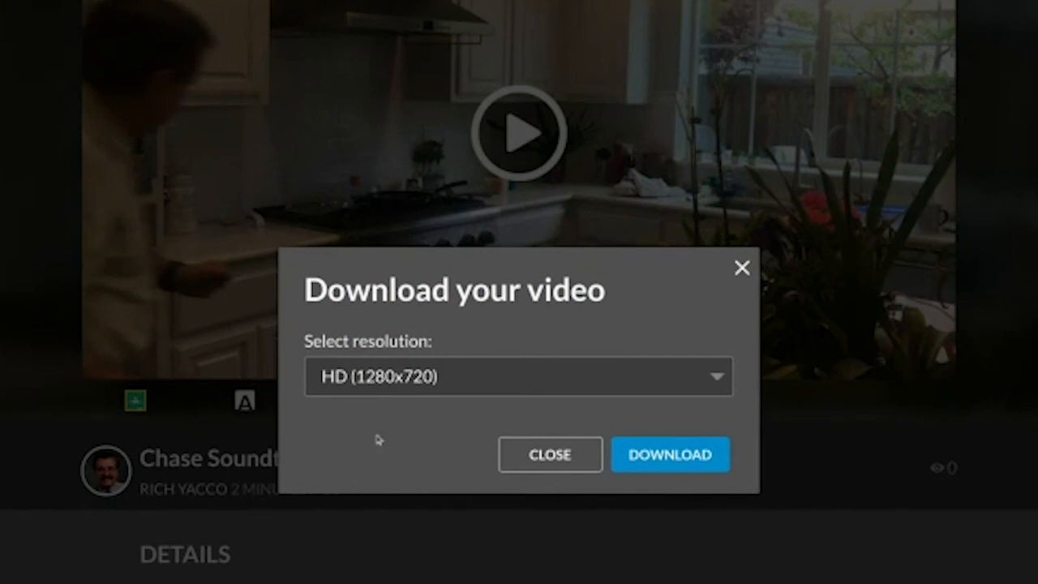
pyautogui.click(497, 377)
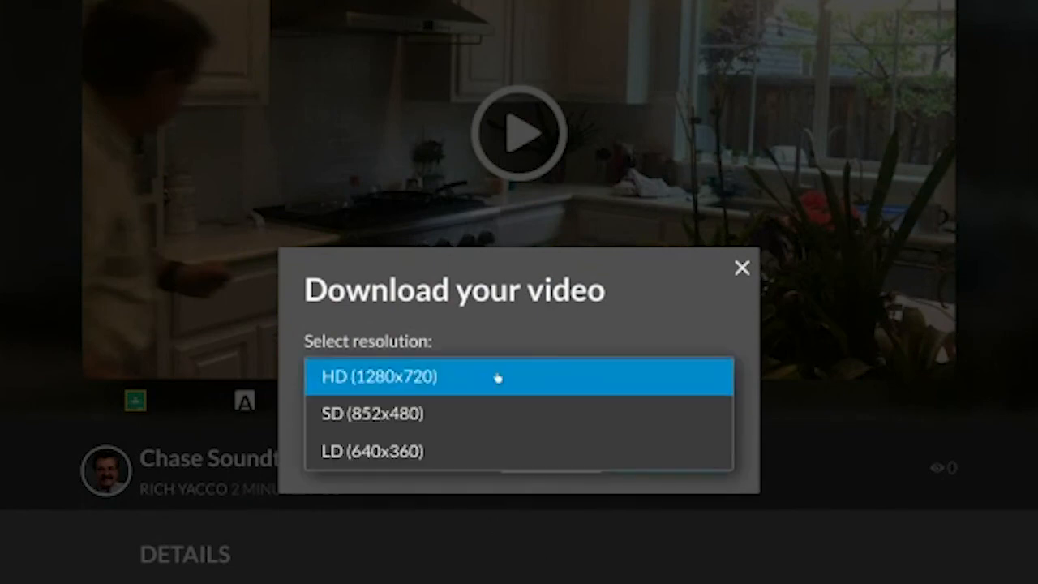
pyautogui.click(497, 377)
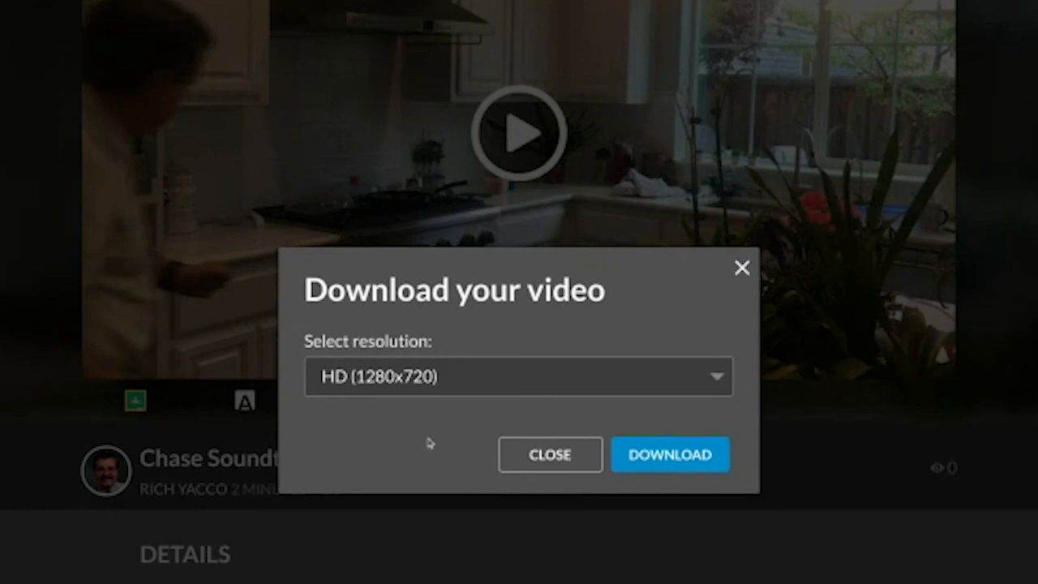
pyautogui.click(611, 465)
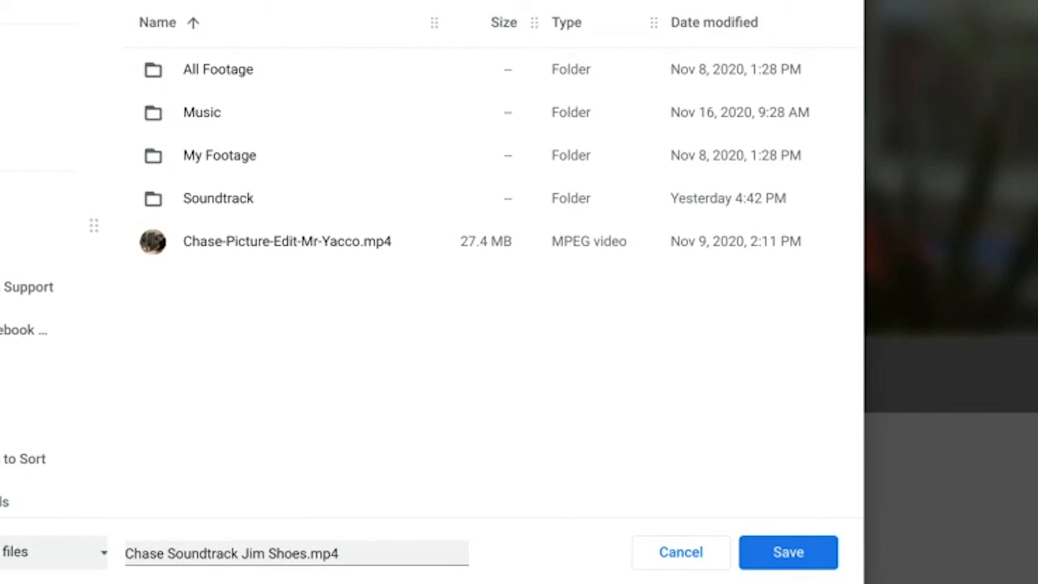
pyautogui.click(780, 560)
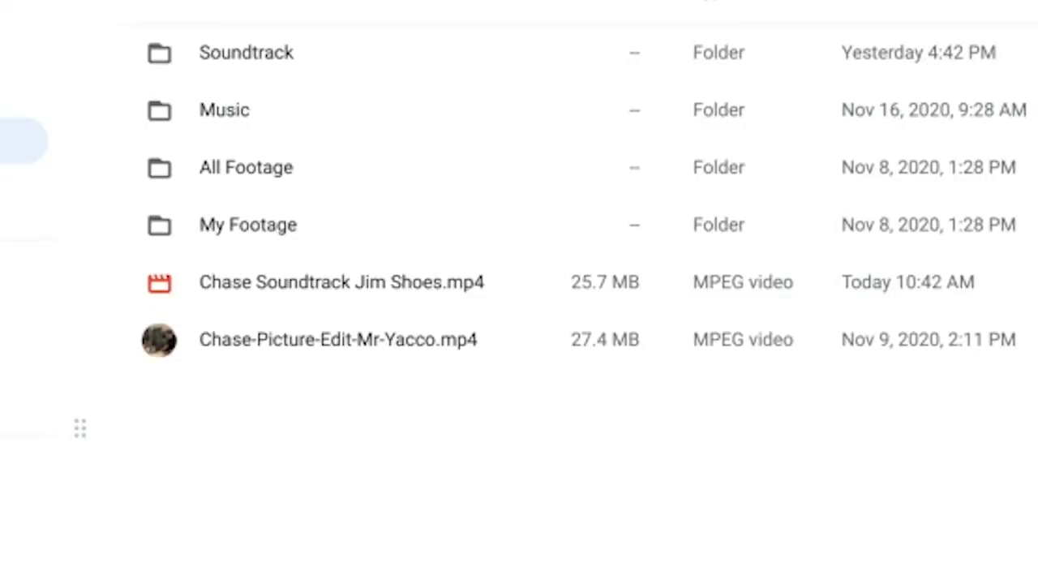
# Open the downloaded Chase Soundtrack MP4 from the Files app and pause its playback at 0:04.
pyautogui.click(400, 293)
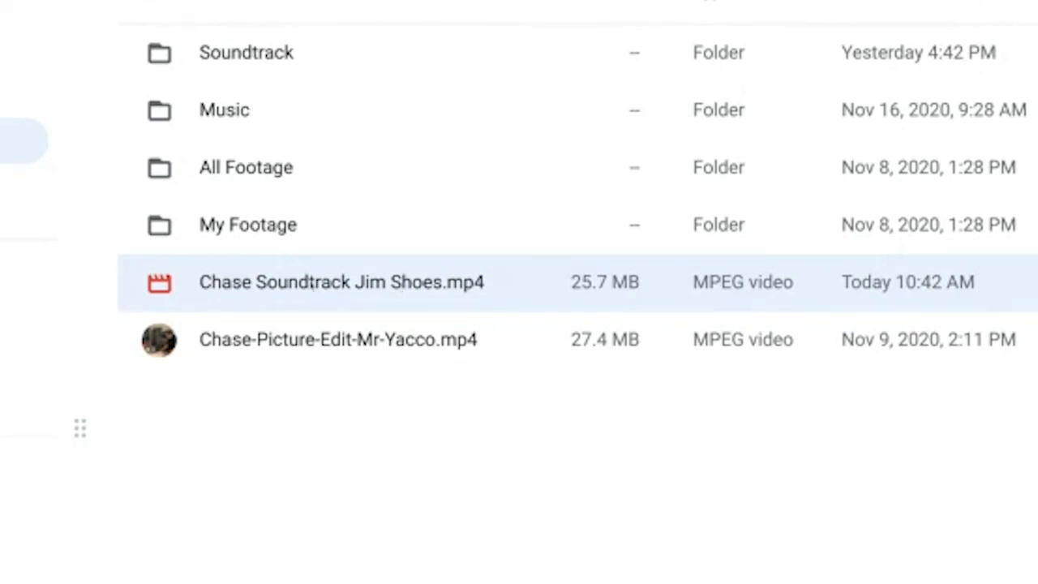
pyautogui.doubleClick(313, 285)
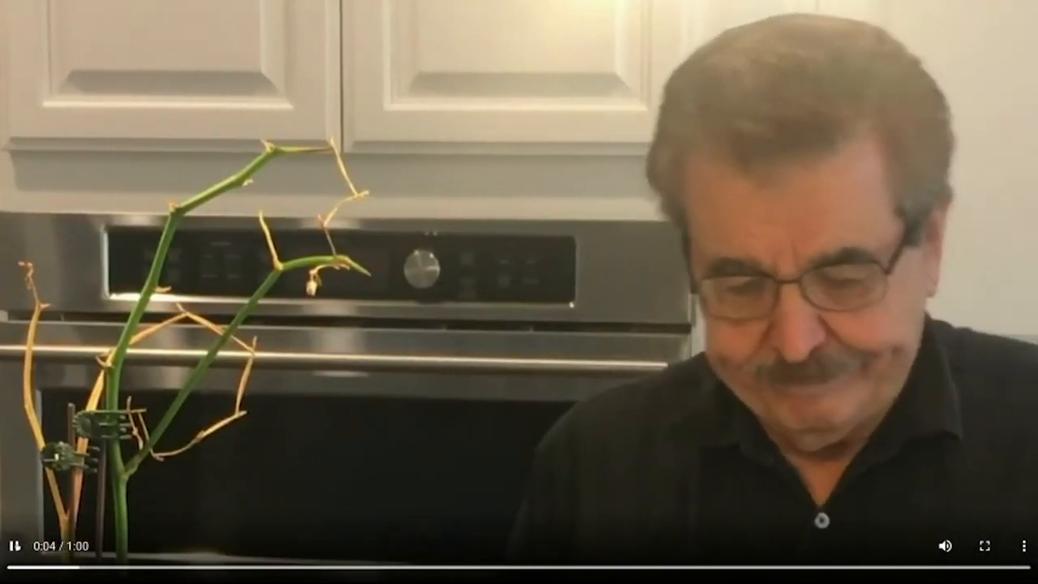
pyautogui.click(14, 545)
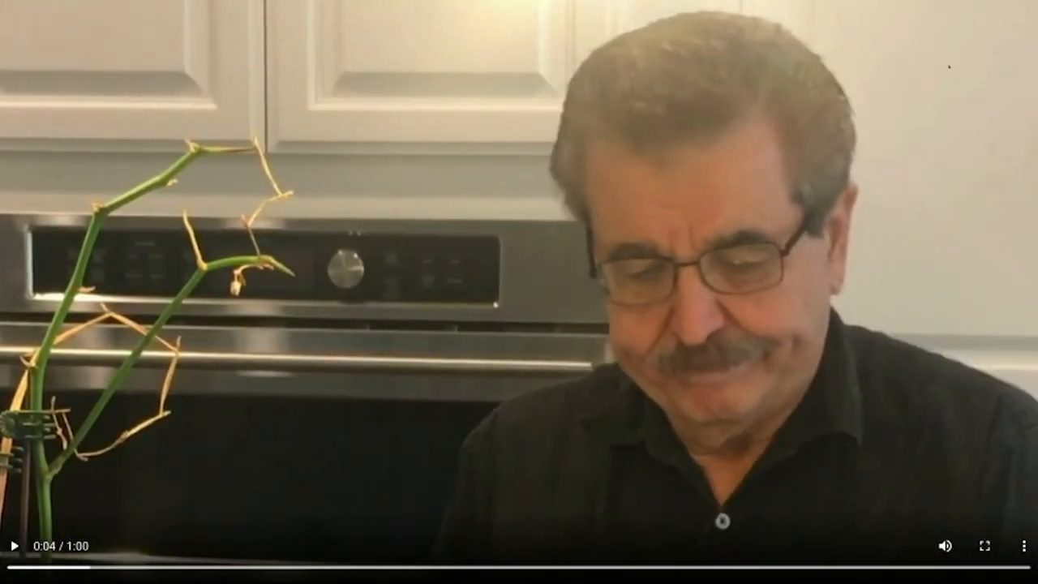